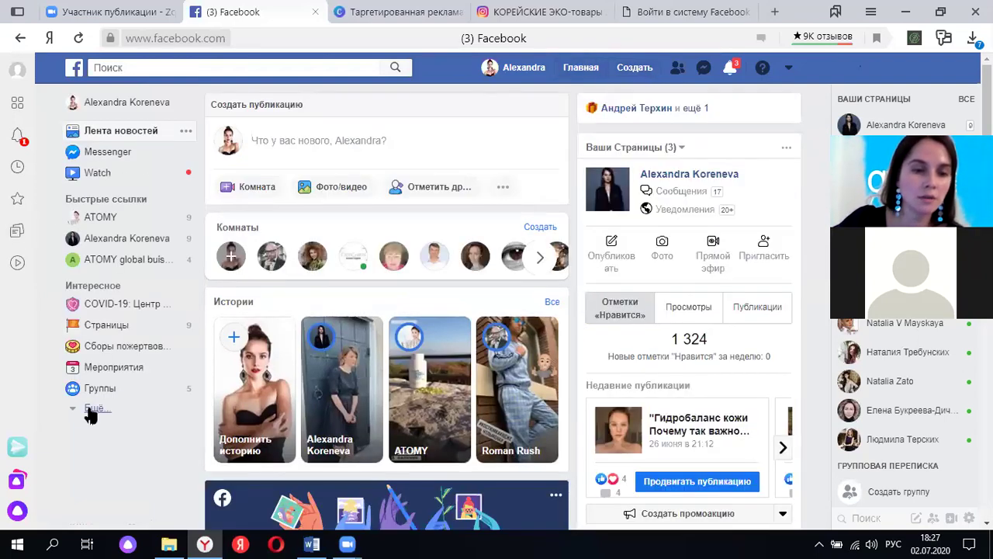
Expand the full list of Facebook shortcuts and open Ads Manager.
click(92, 408)
scroll(111, 403, down, 1)
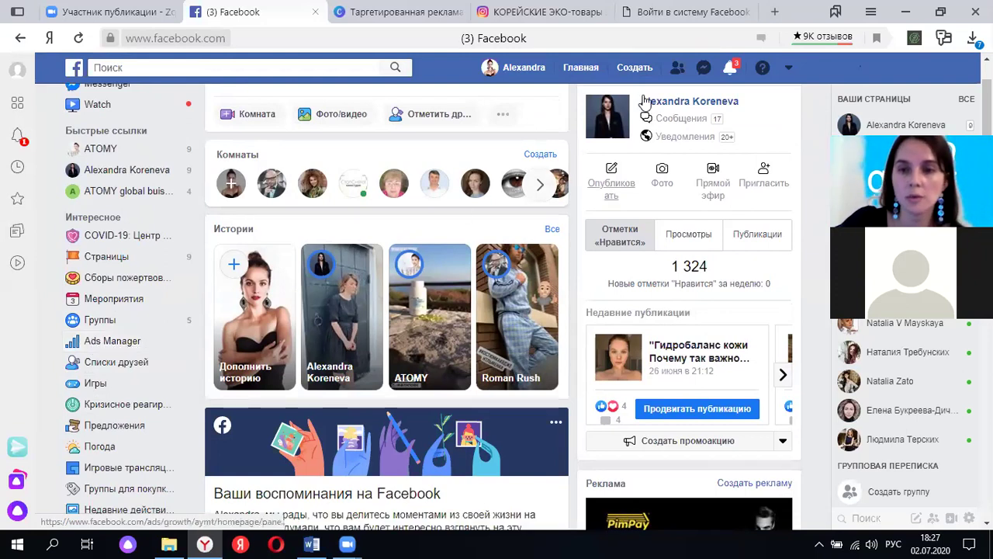
click(635, 67)
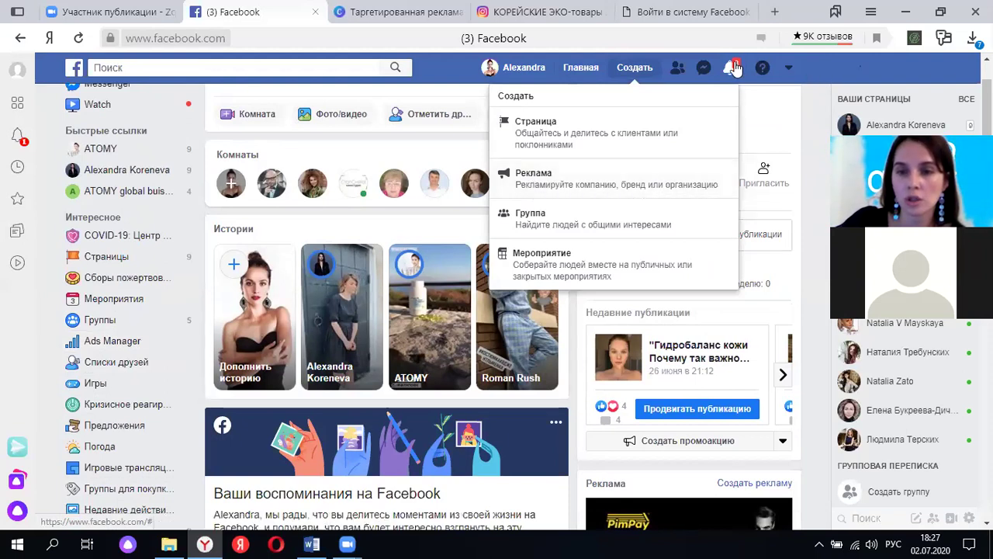
click(649, 76)
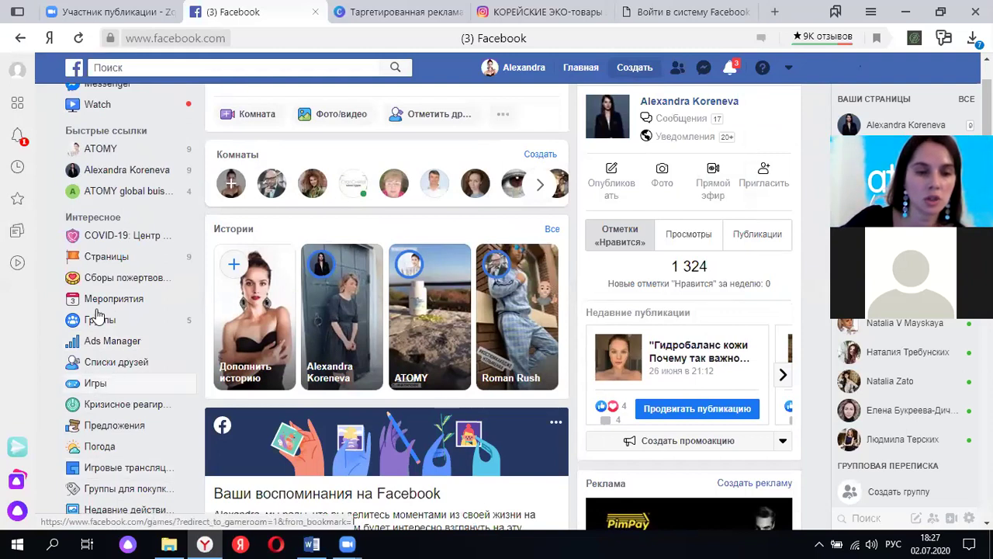
click(113, 345)
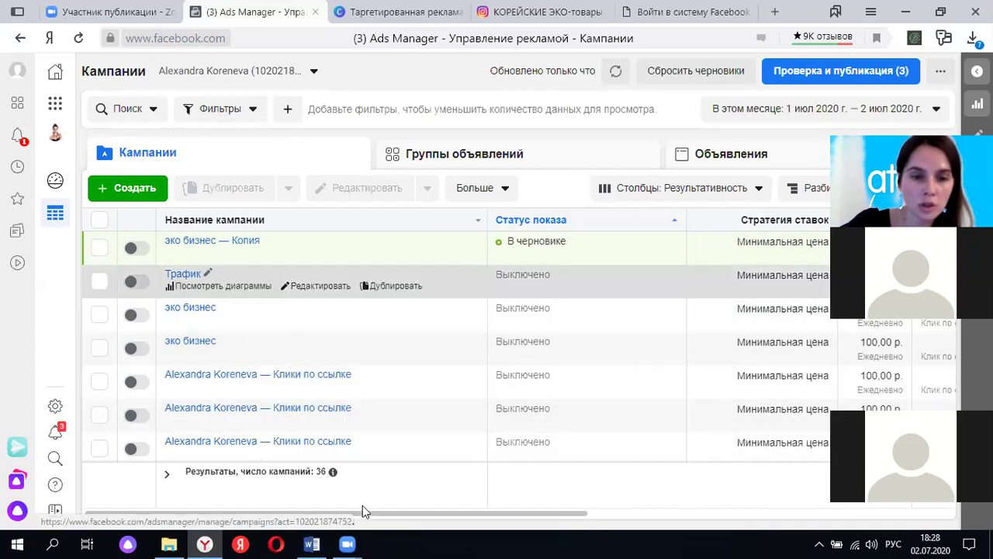
Start a new ad campaign and choose Трафик as its objective, leaving the special ad category unselected.
click(137, 189)
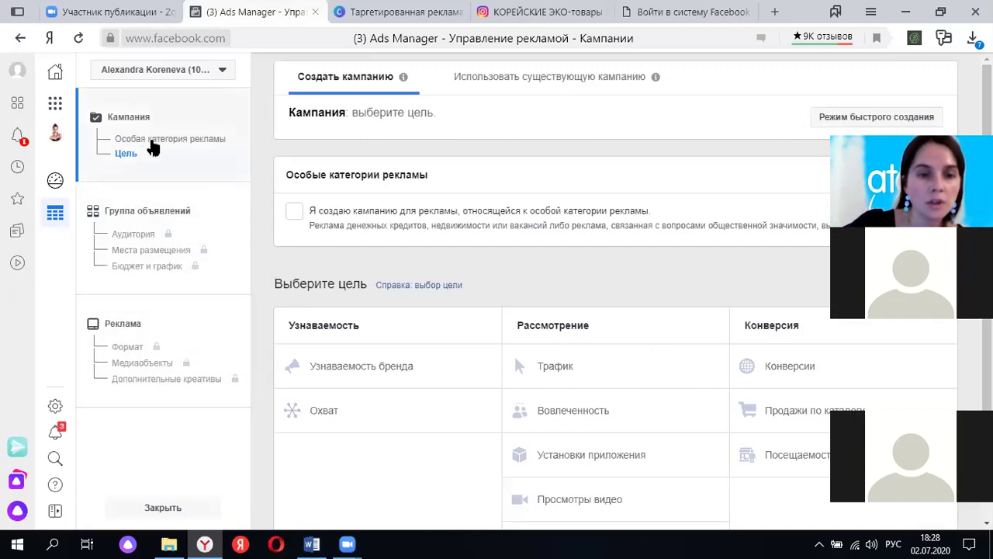
click(200, 140)
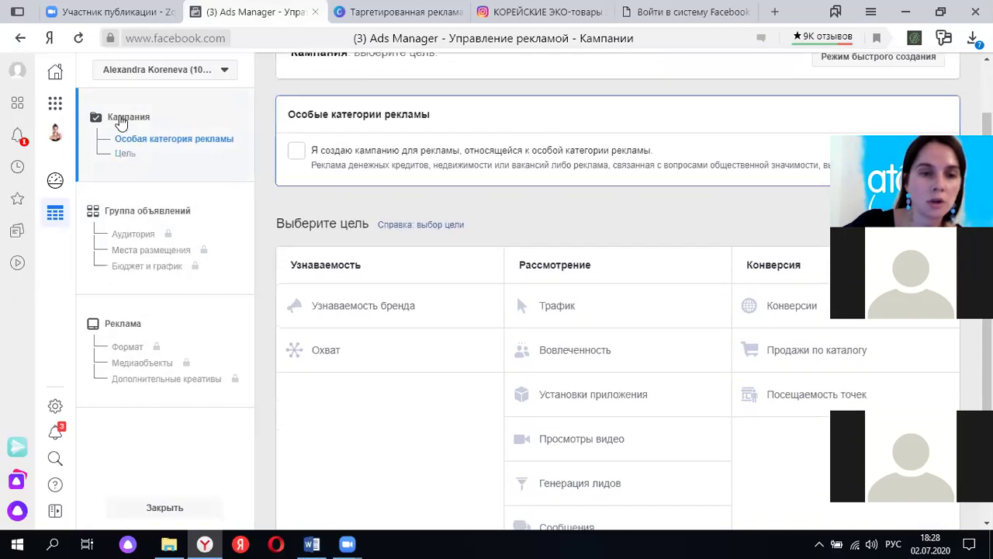
click(217, 147)
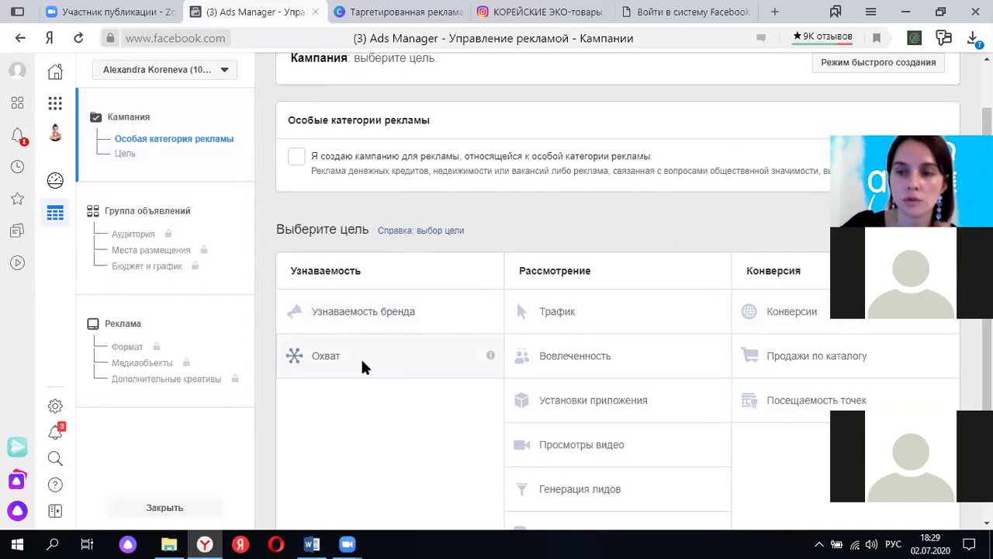
mouse_move(491, 314)
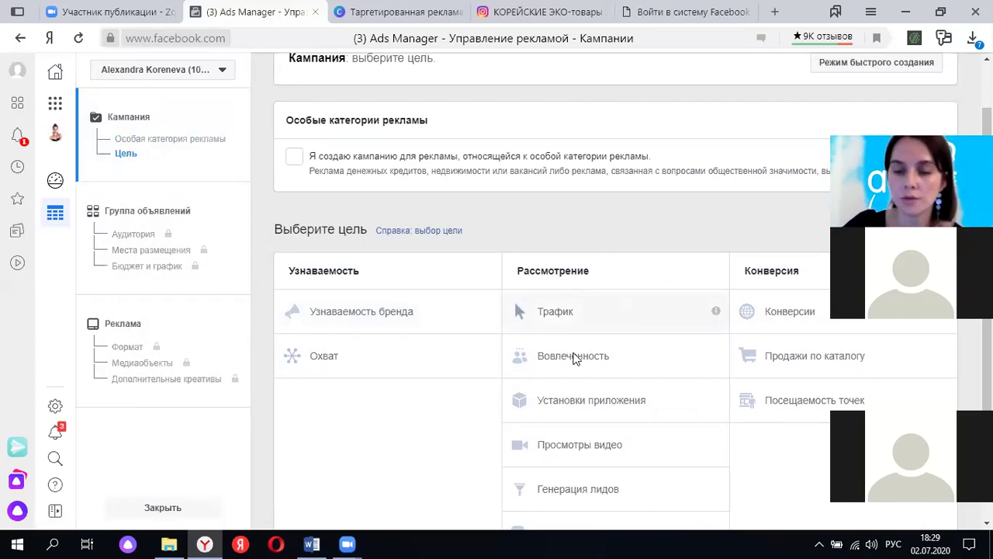
click(557, 310)
Name the campaign "омега 3".
scroll(634, 329, down, 1)
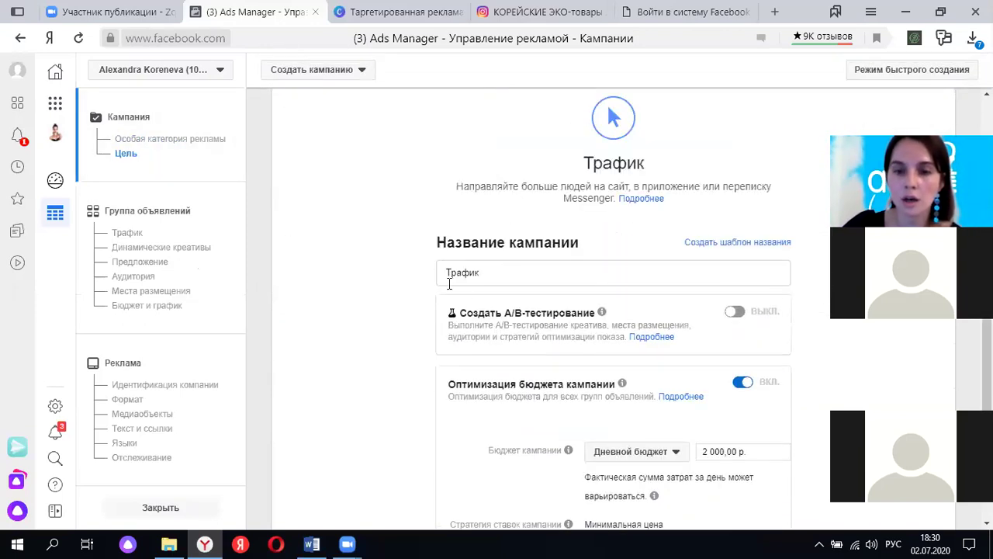
scroll(371, 208, down, 1)
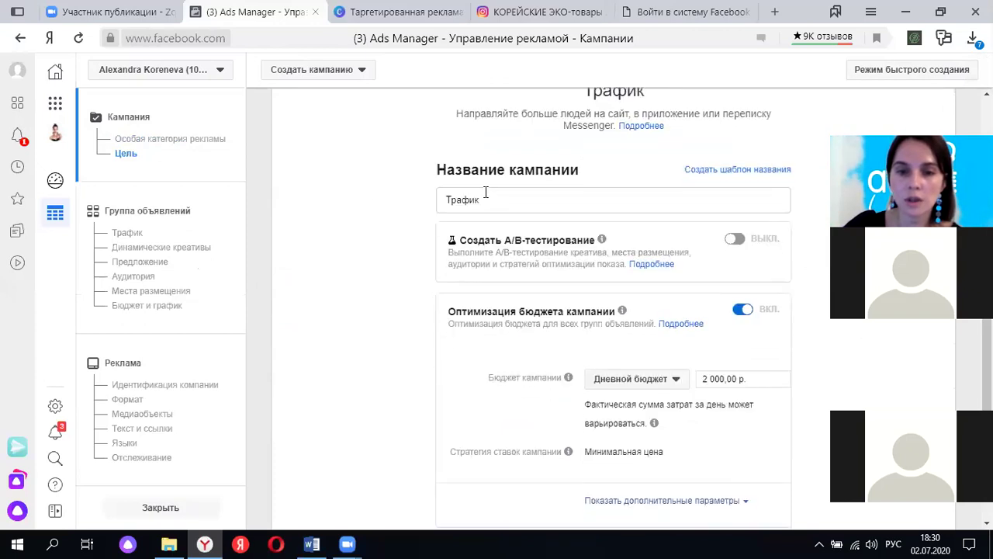
key(ctrl+a)
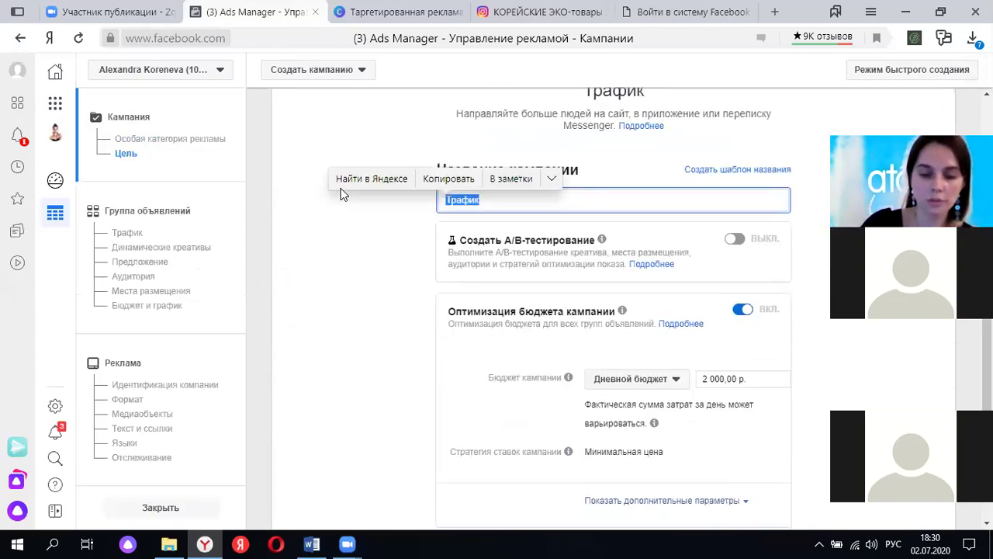
text(м)
key(BackSpace)
key(BackSpace)
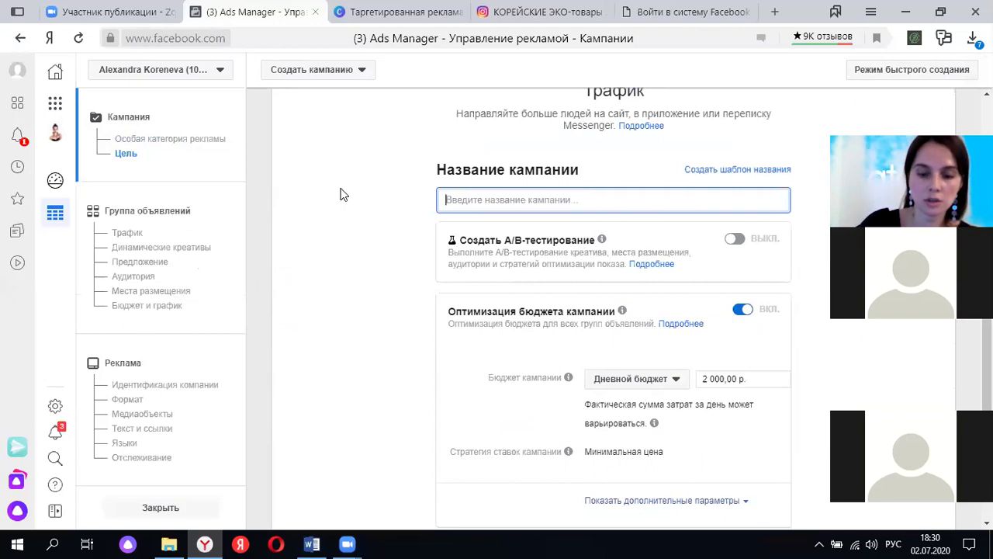
text(омега)
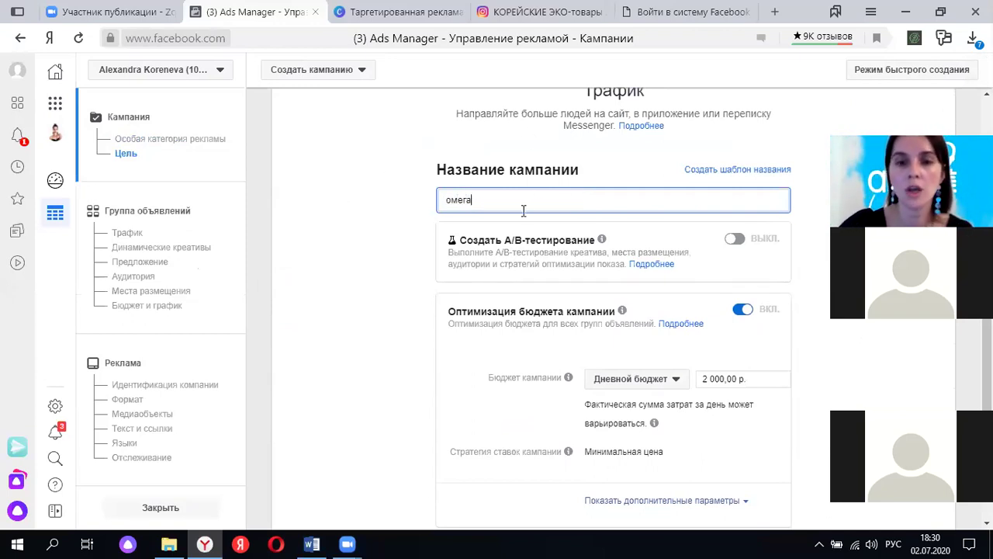
text( 3)
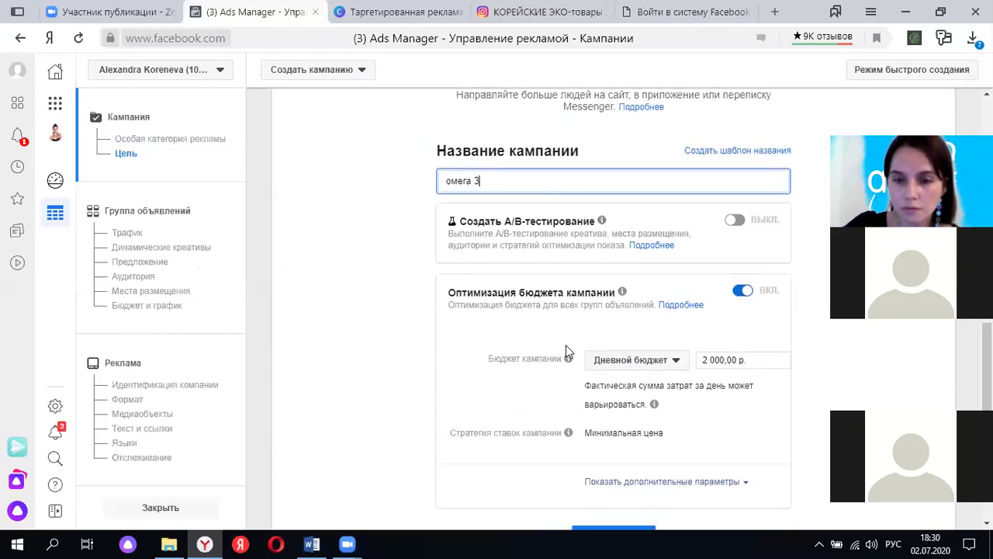
Set the campaign's daily budget to 100 р. with campaign budget optimization on, and continue to the ad group settings.
scroll(565, 348, down, 1)
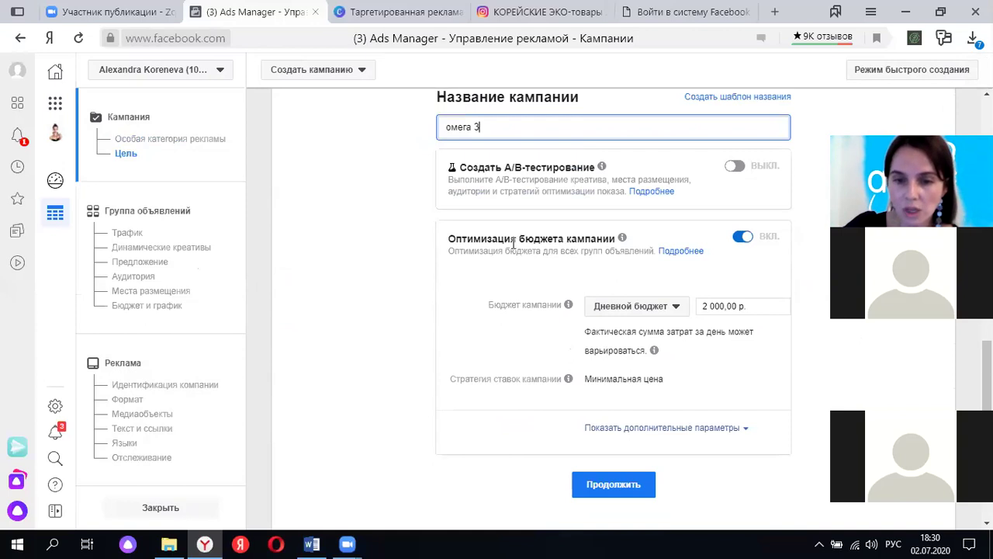
click(741, 238)
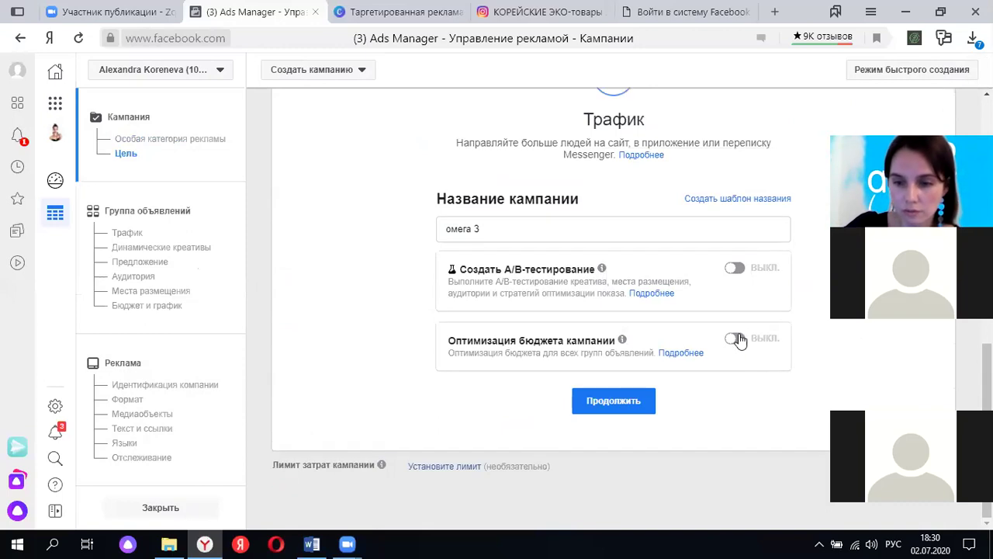
click(735, 338)
scroll(763, 316, down, 1)
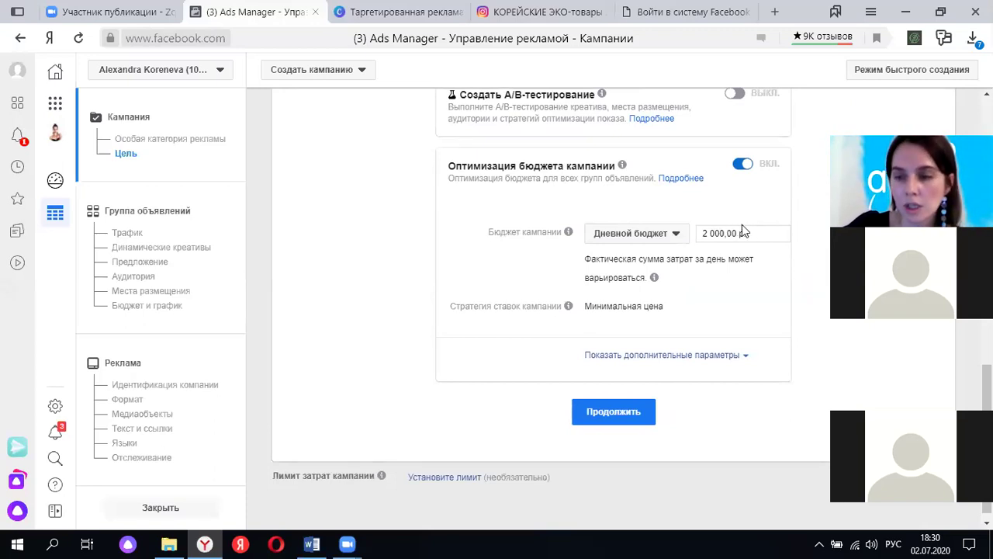
drag(741, 233, 670, 248)
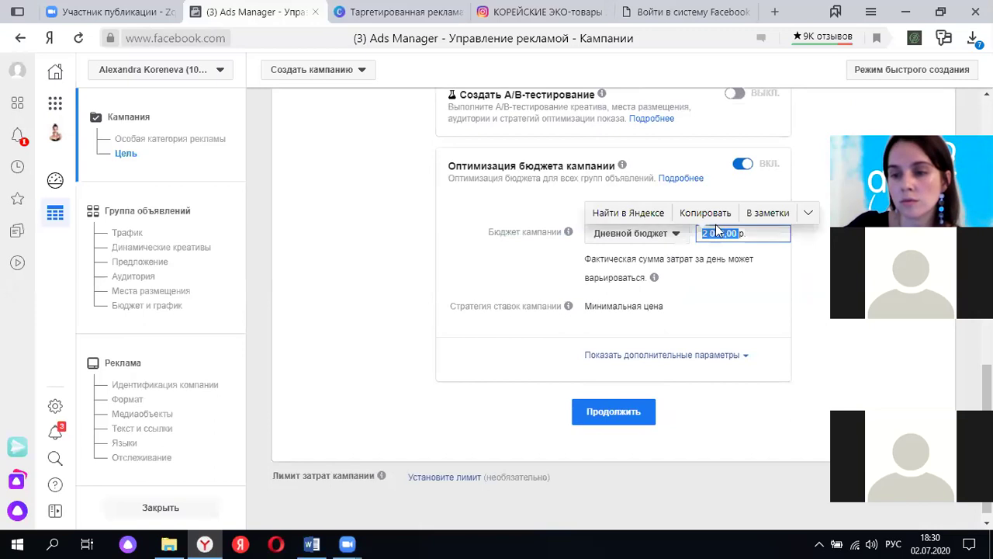
text(100р.)
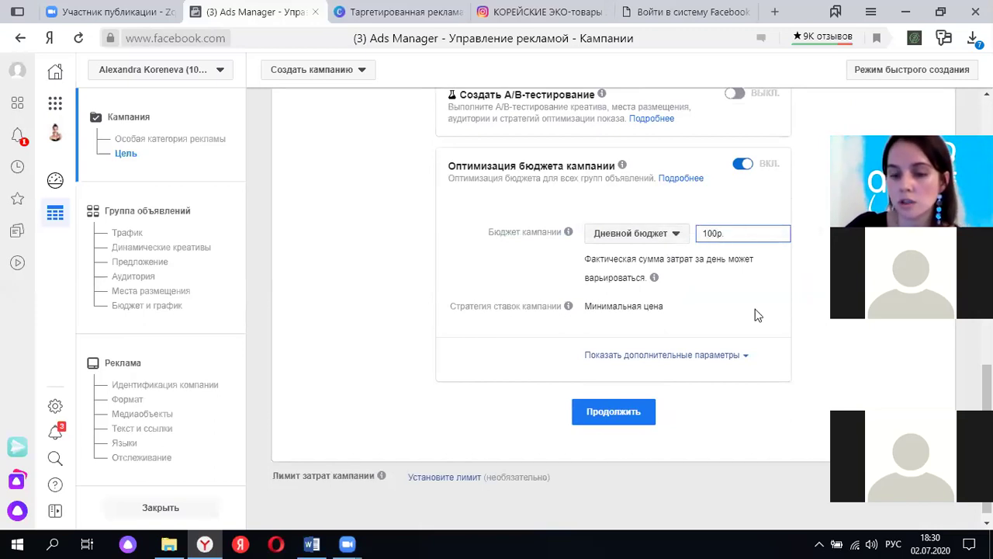
mouse_move(753, 317)
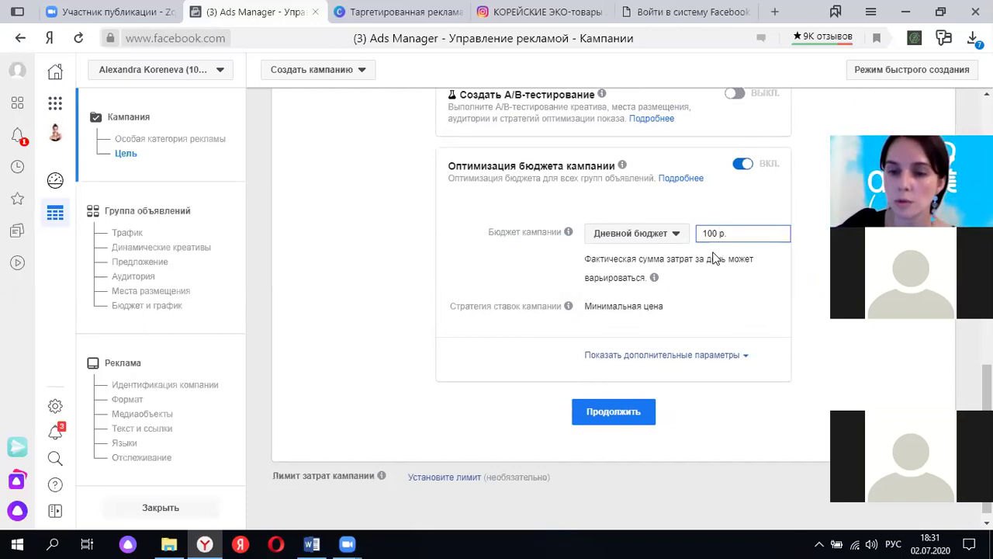
scroll(714, 259, down, 1)
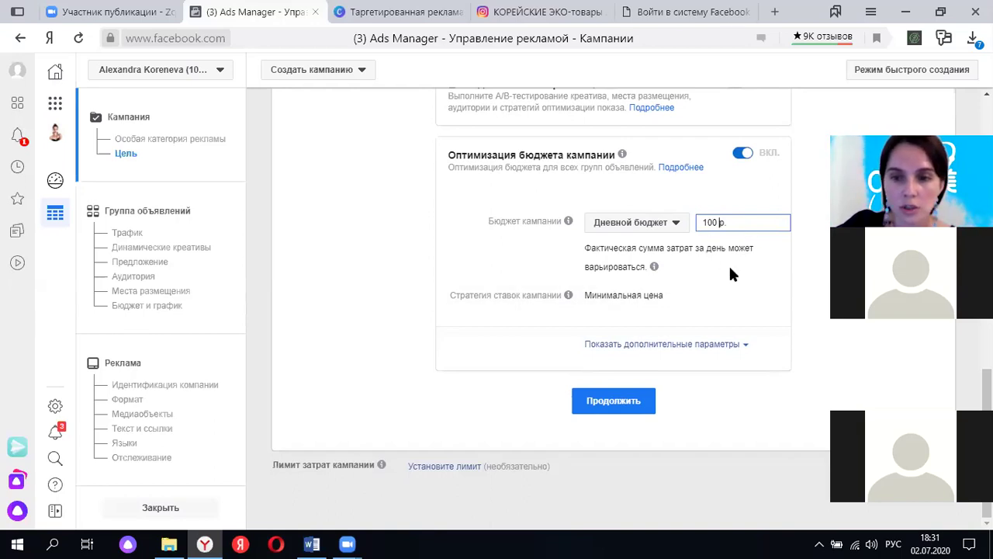
click(613, 401)
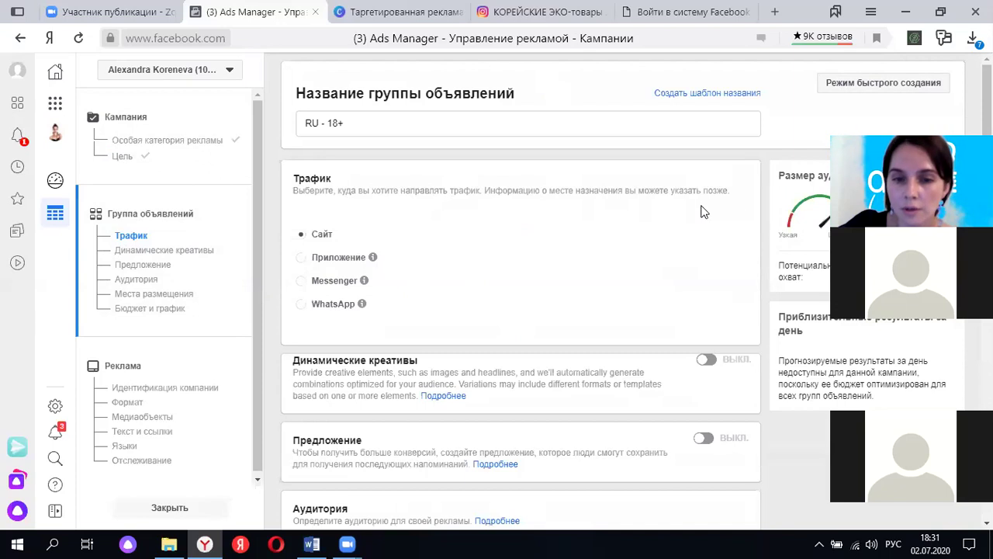
Enable dynamic creatives (Динамические креативы) for the ad group and accept the explanation dialog.
scroll(585, 275, down, 1)
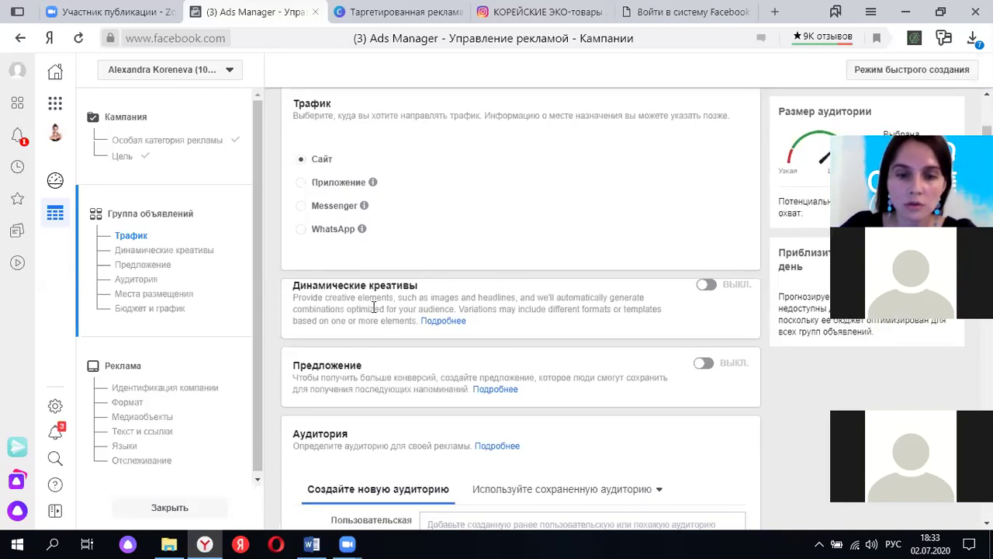
scroll(377, 303, down, 2)
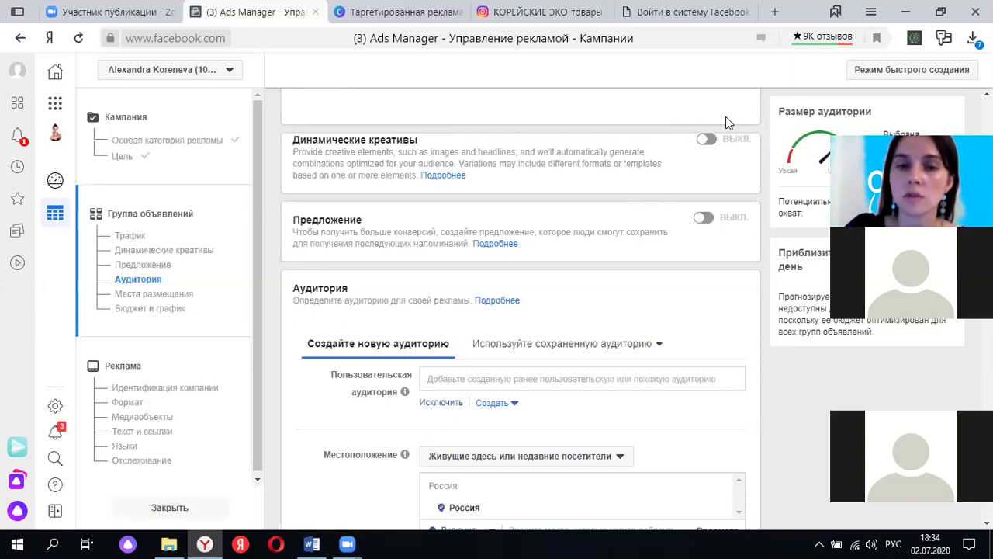
click(708, 140)
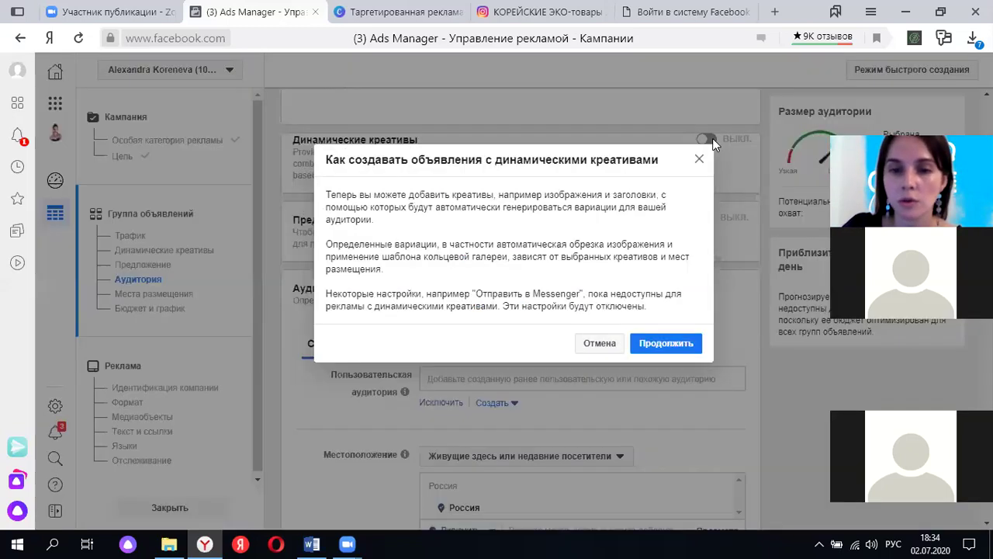
click(682, 348)
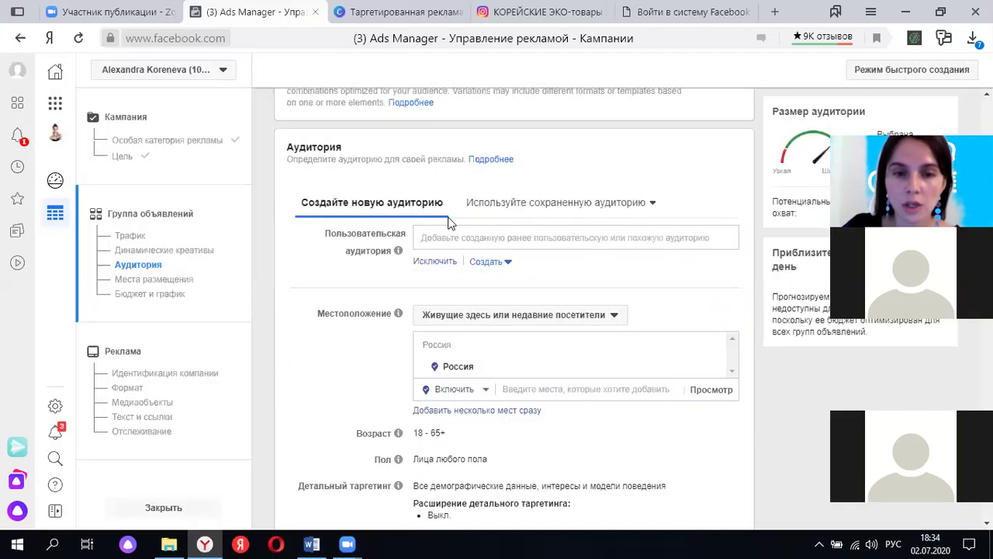
Remove Россия from the new audience's locations.
scroll(599, 256, down, 1)
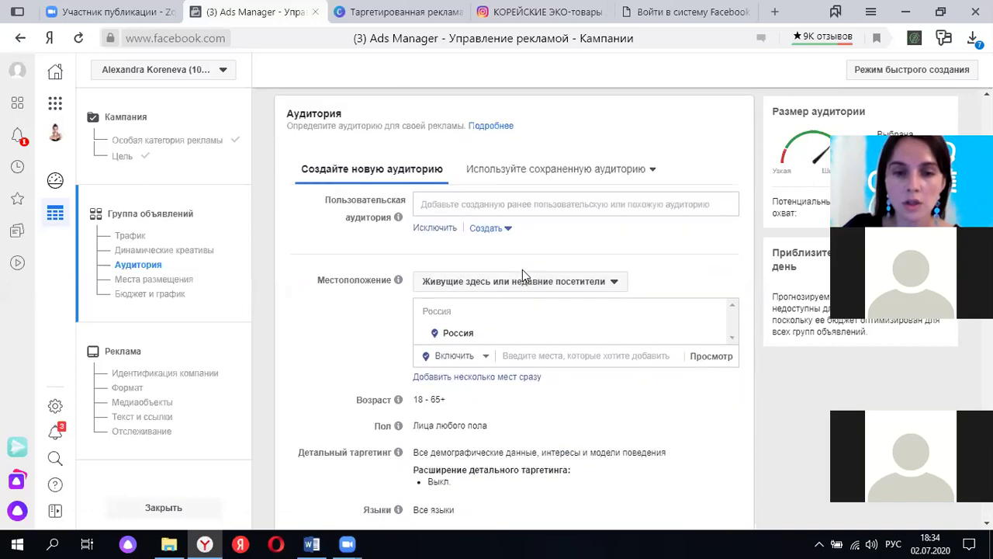
scroll(523, 269, down, 2)
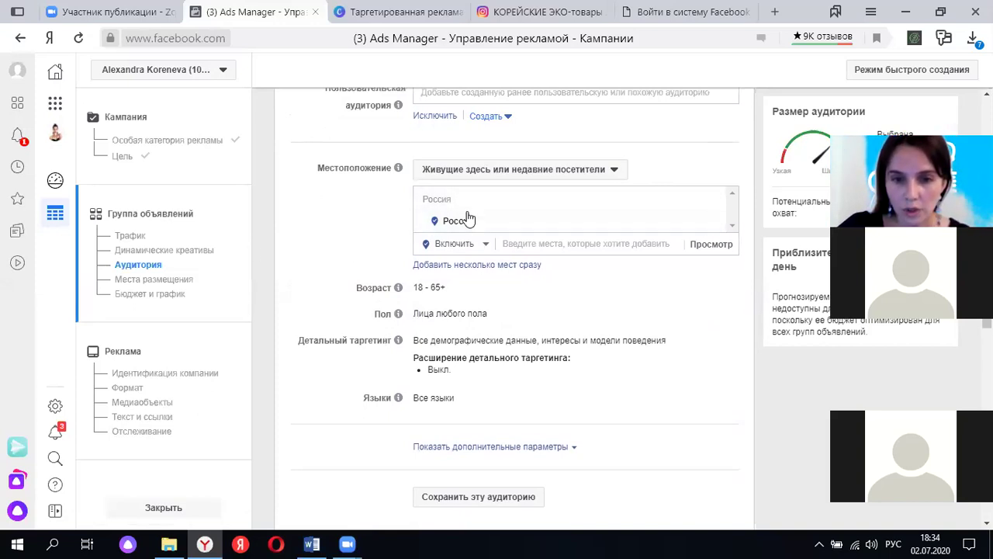
click(713, 200)
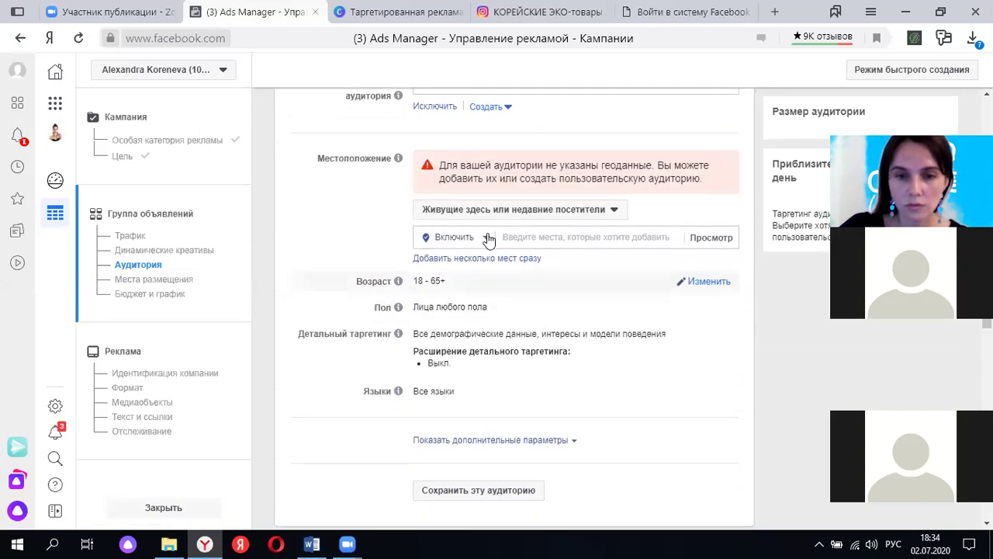
Add the city of Воронеж, Воронежская обл. to the audience's locations.
scroll(488, 238, down, 1)
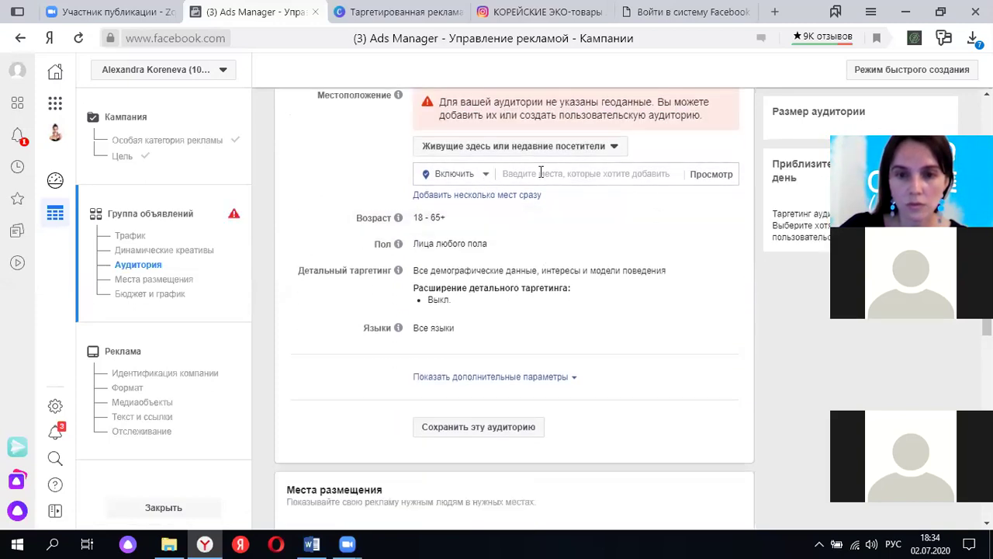
click(540, 172)
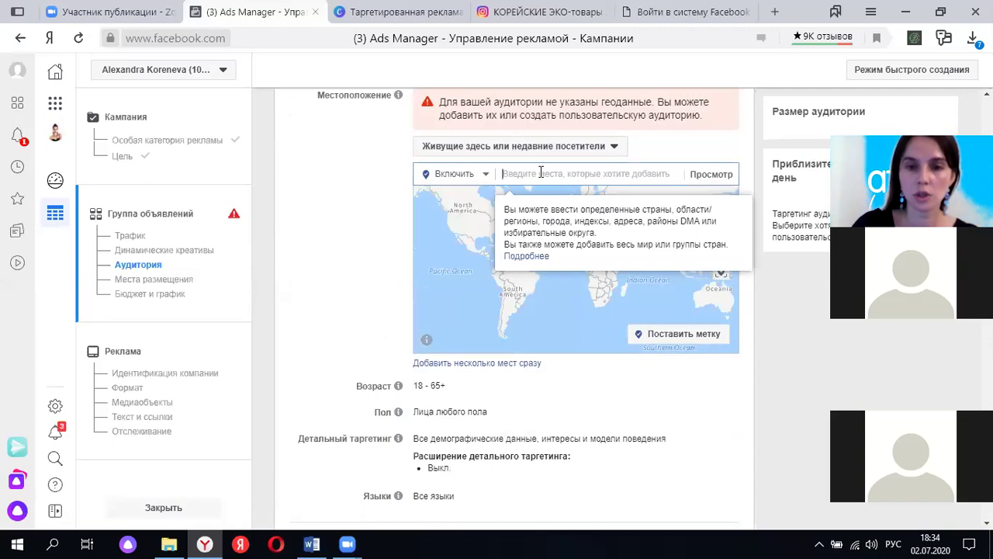
text(во)
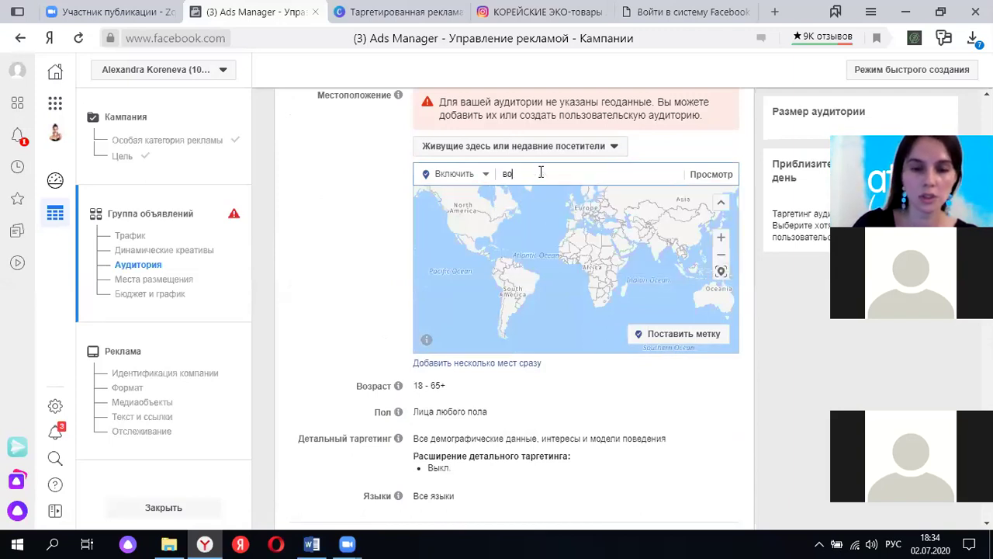
text(ронеж)
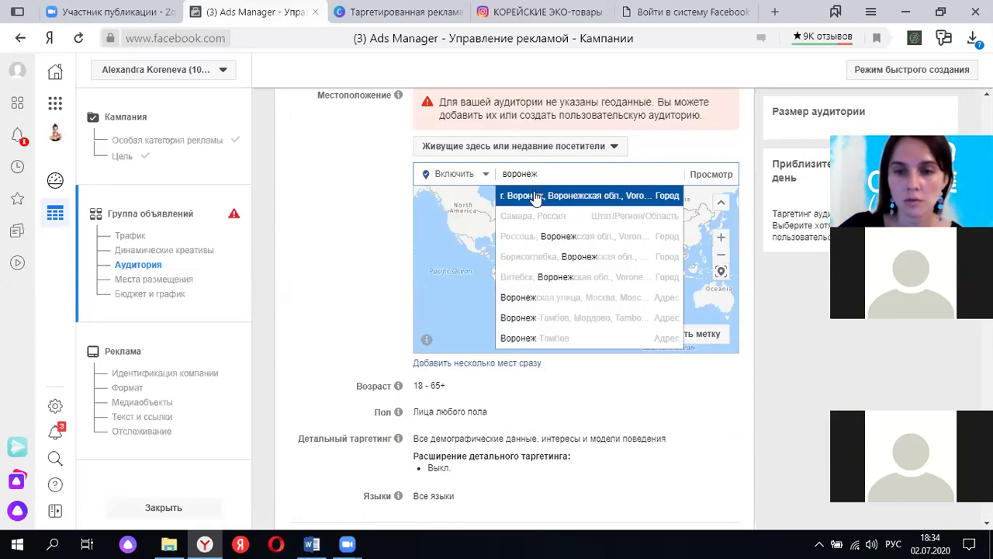
click(534, 199)
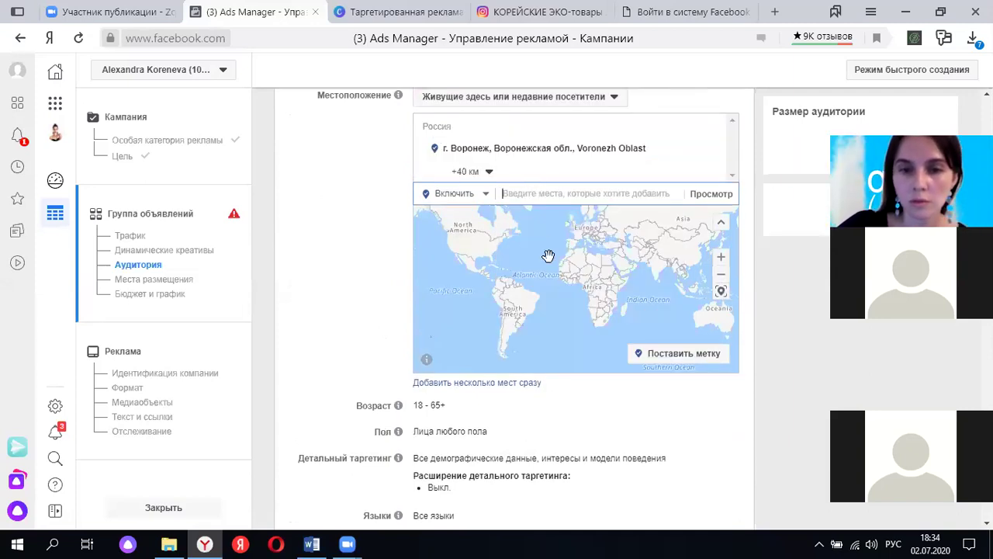
Try to set the radius around Воронеж to 10 km.
click(490, 172)
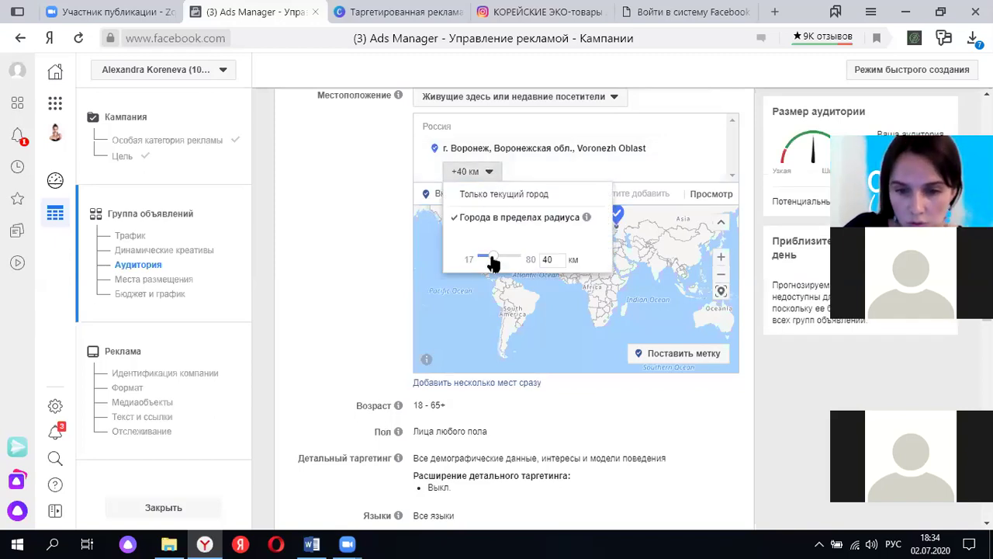
drag(554, 259, 539, 262)
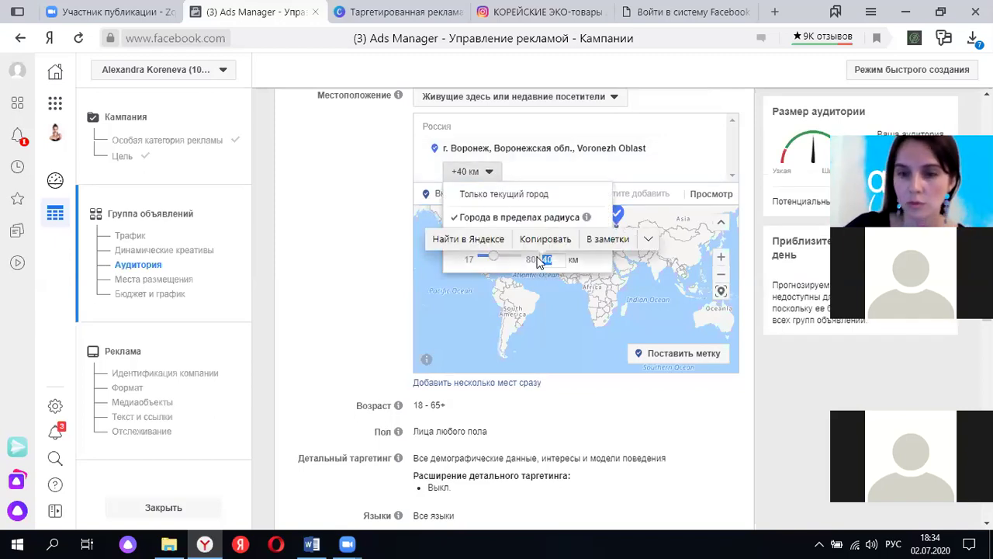
text(10)
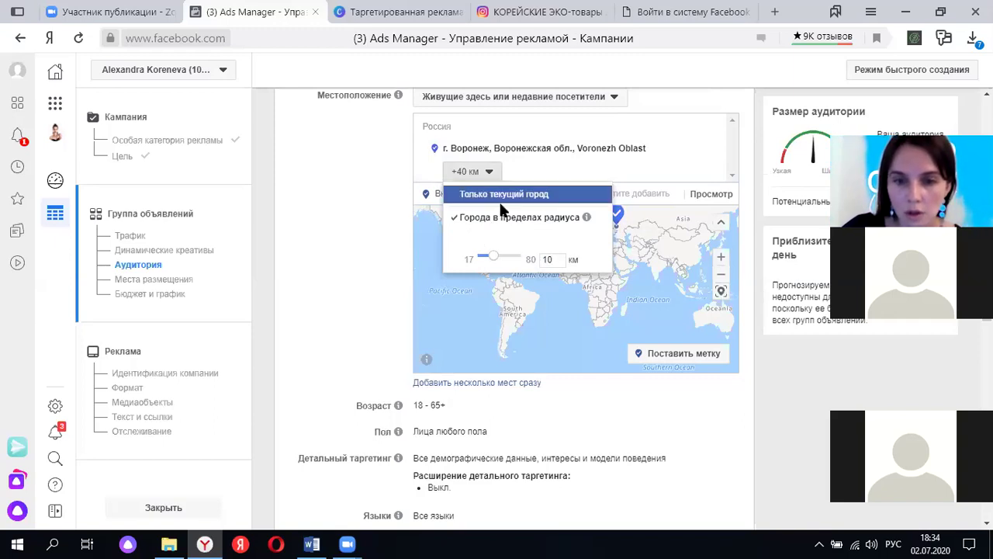
click(595, 262)
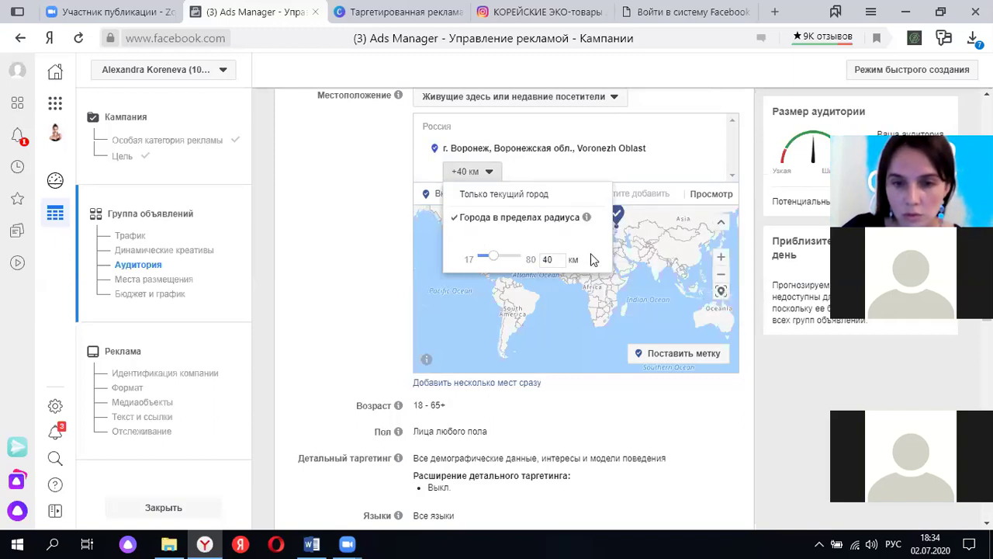
click(567, 218)
Set the radius around Воронеж to 25 km.
click(490, 171)
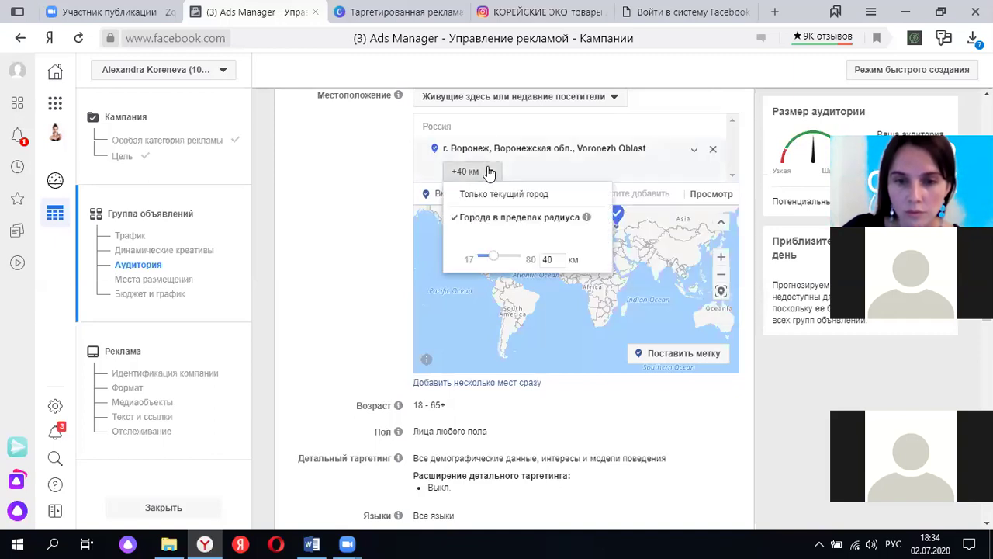
drag(491, 261, 487, 261)
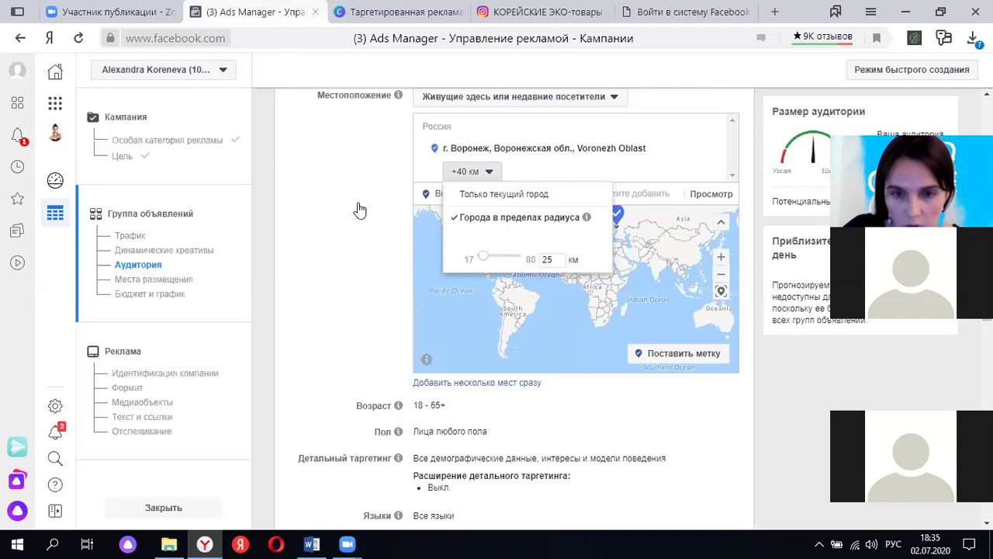
click(449, 180)
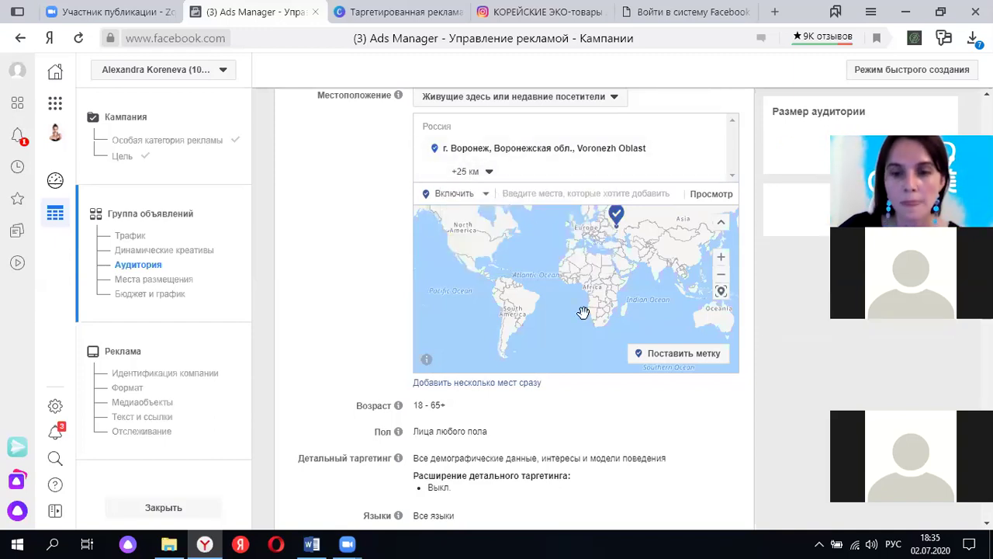
Set the audience's age range (Возраст) to 26–55.
scroll(458, 405, down, 1)
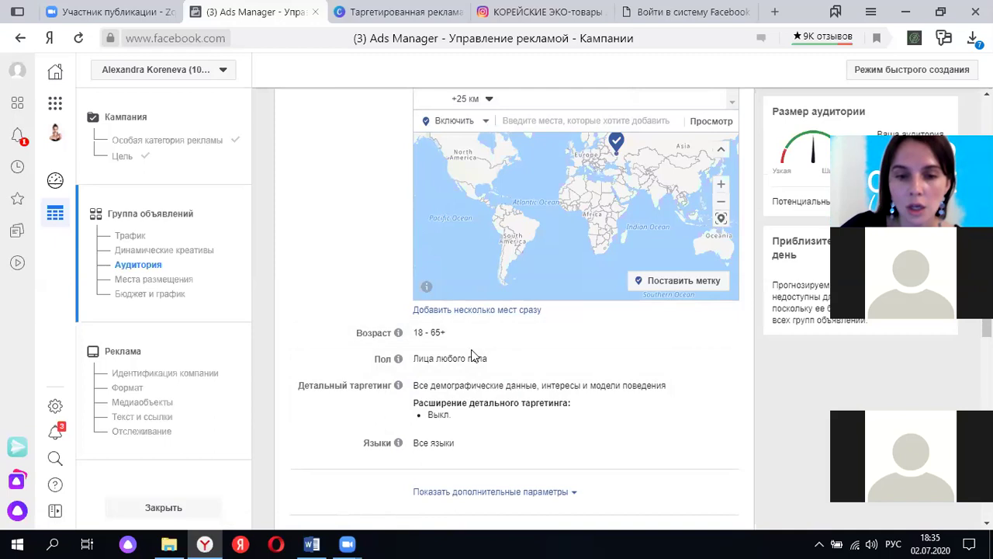
scroll(450, 354, down, 1)
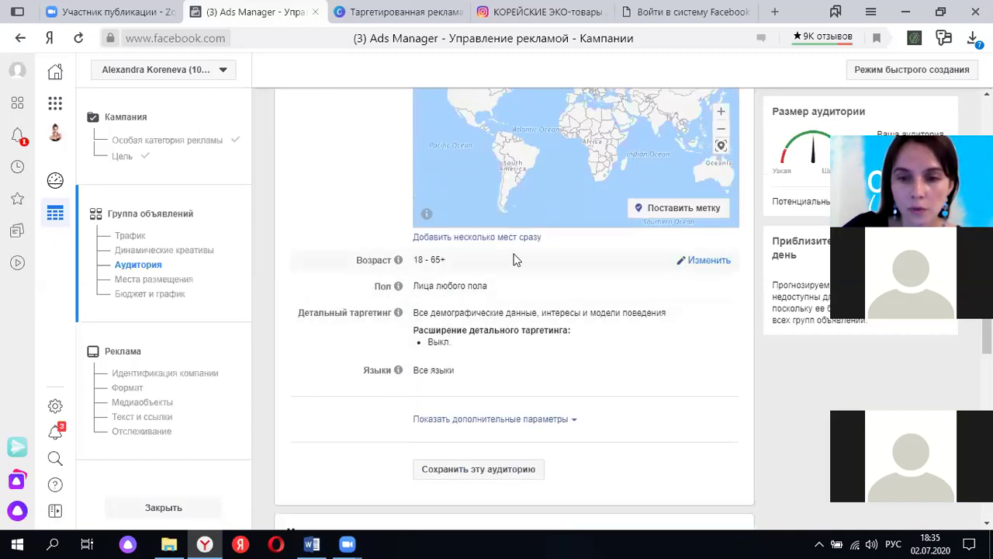
click(708, 260)
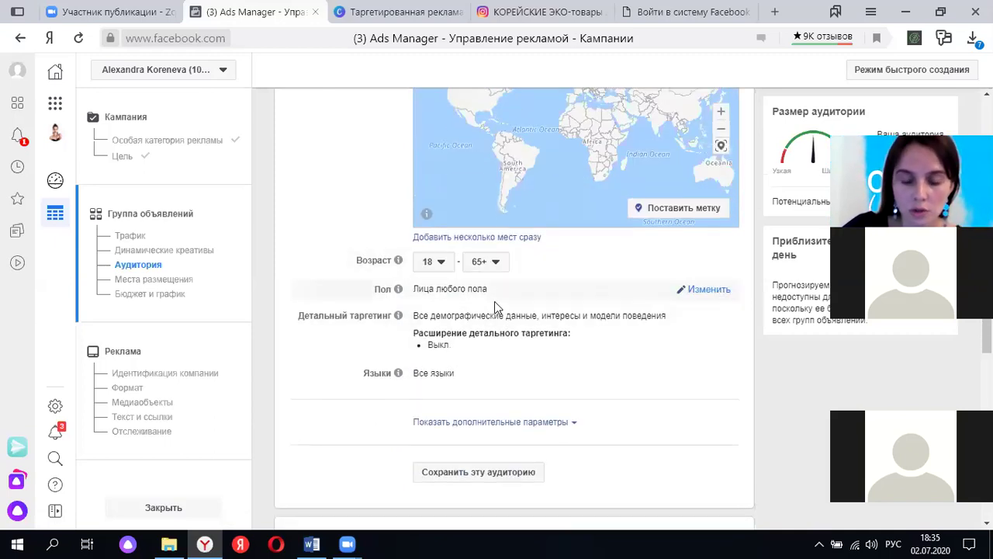
click(440, 260)
scroll(441, 401, down, 1)
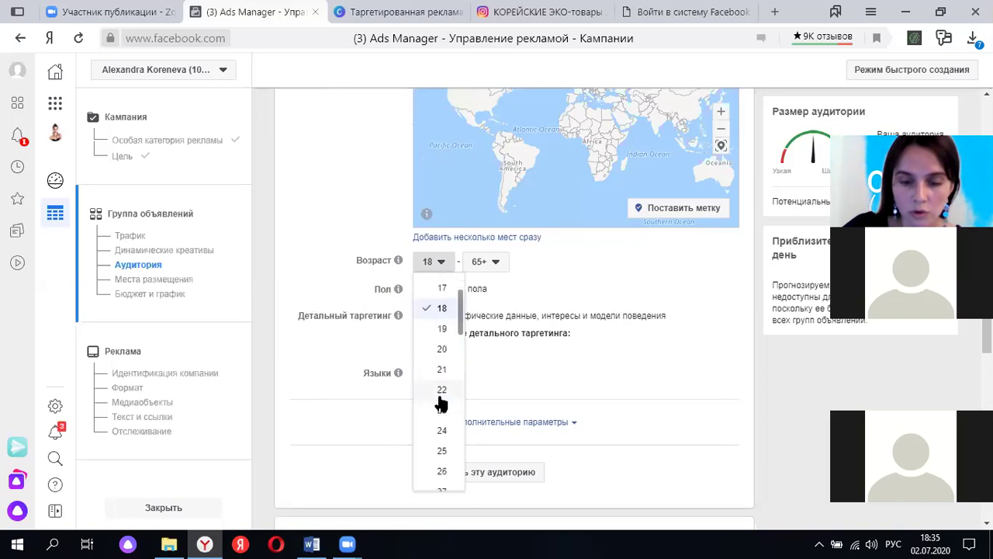
scroll(440, 395, down, 2)
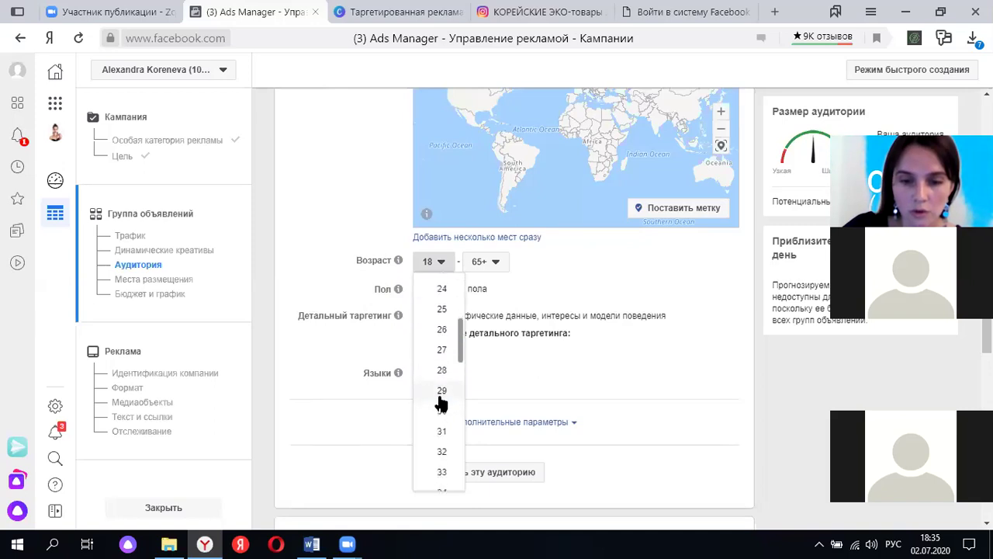
click(440, 332)
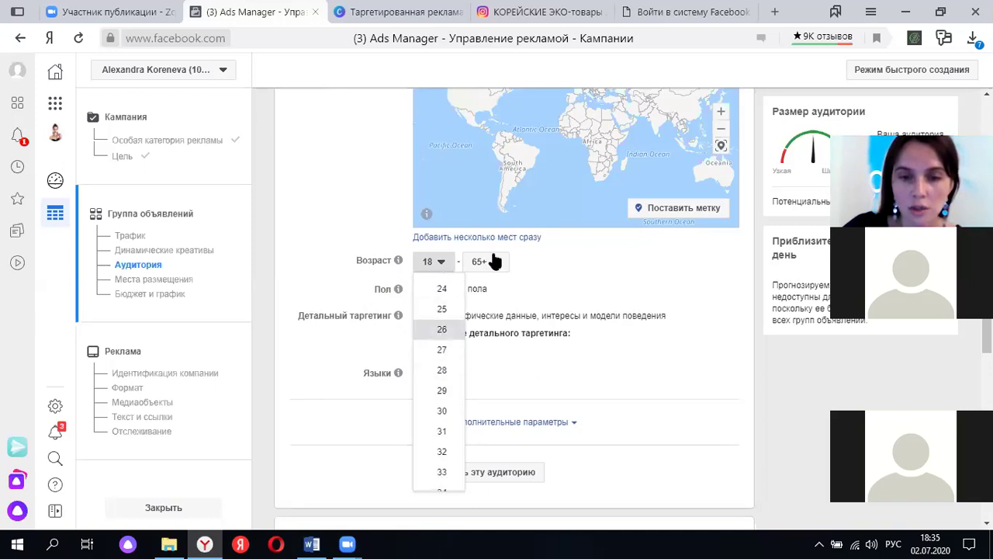
click(497, 261)
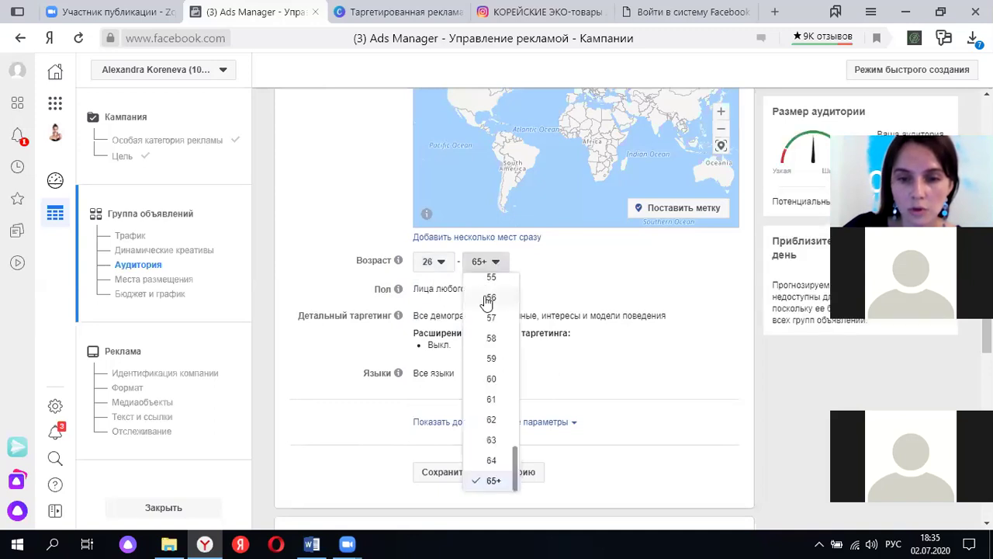
click(492, 277)
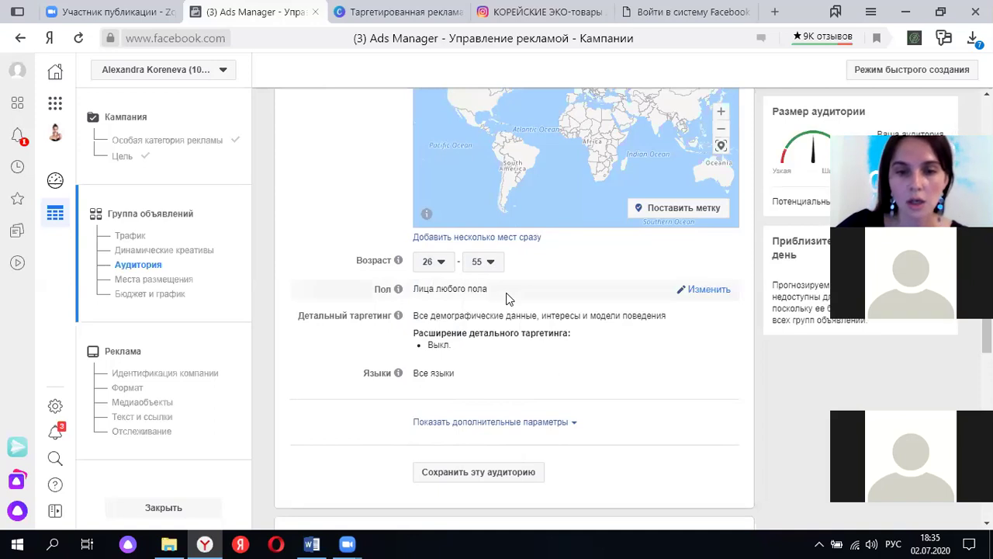
Open the audience's detailed targeting (Детальный таргетинг) for editing.
scroll(509, 299, down, 1)
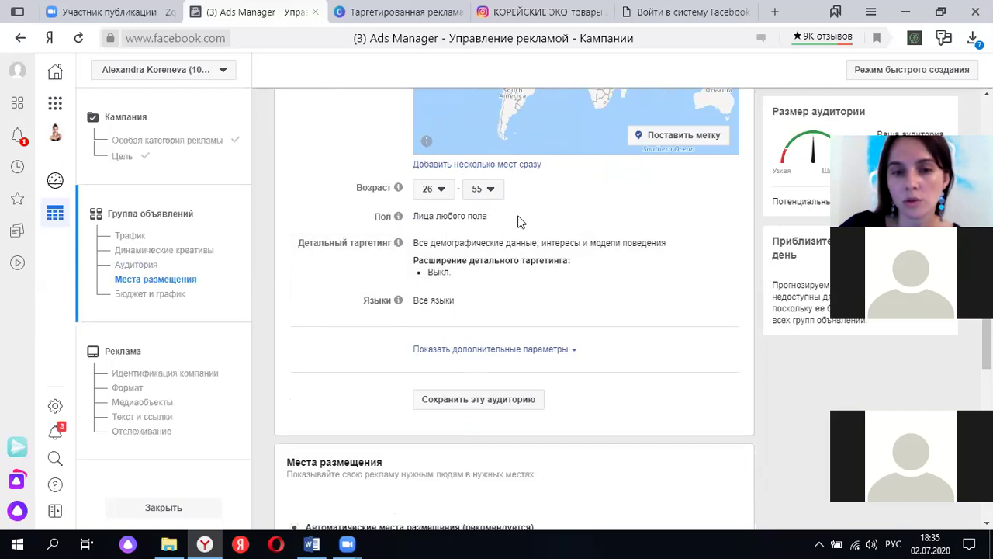
mouse_move(532, 210)
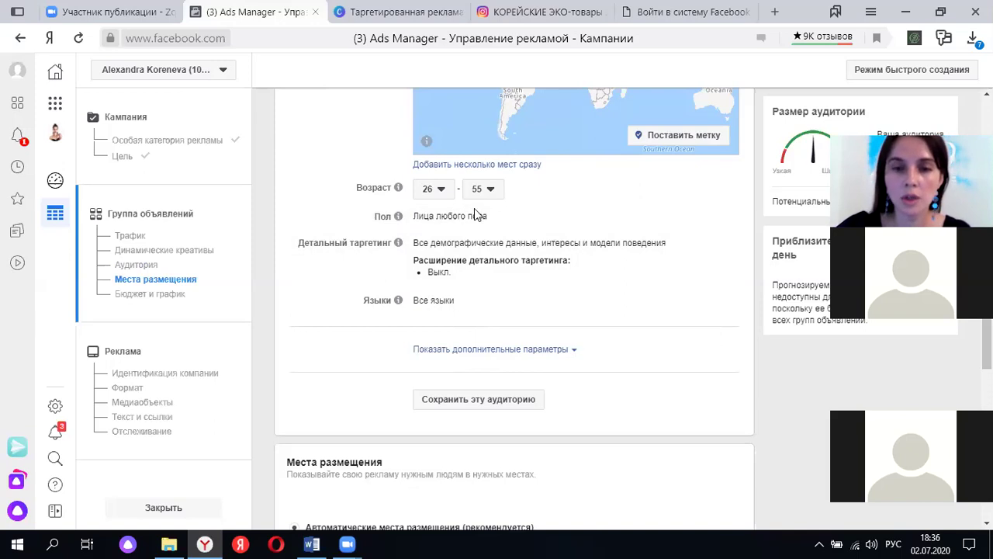
scroll(495, 224, down, 1)
scroll(497, 217, up, 1)
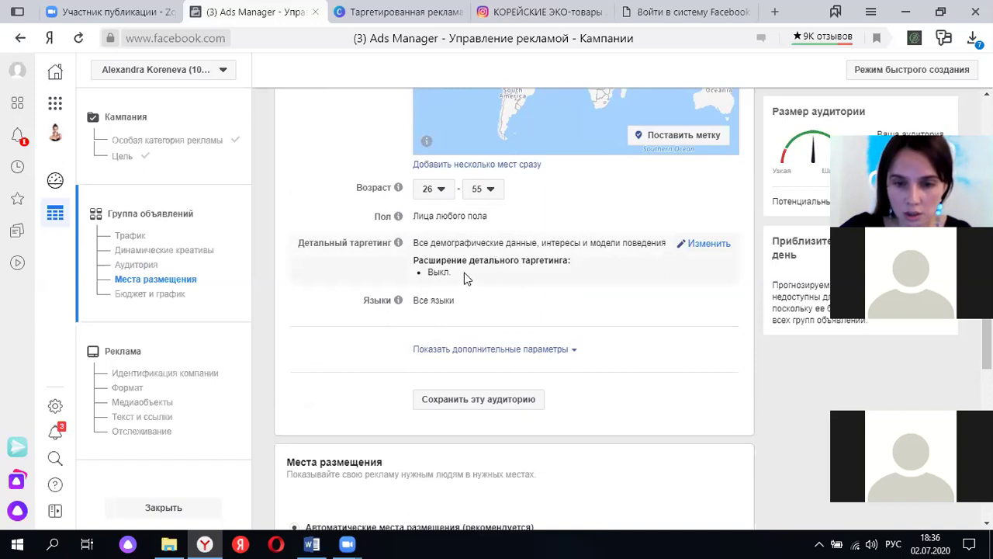
scroll(610, 313, down, 1)
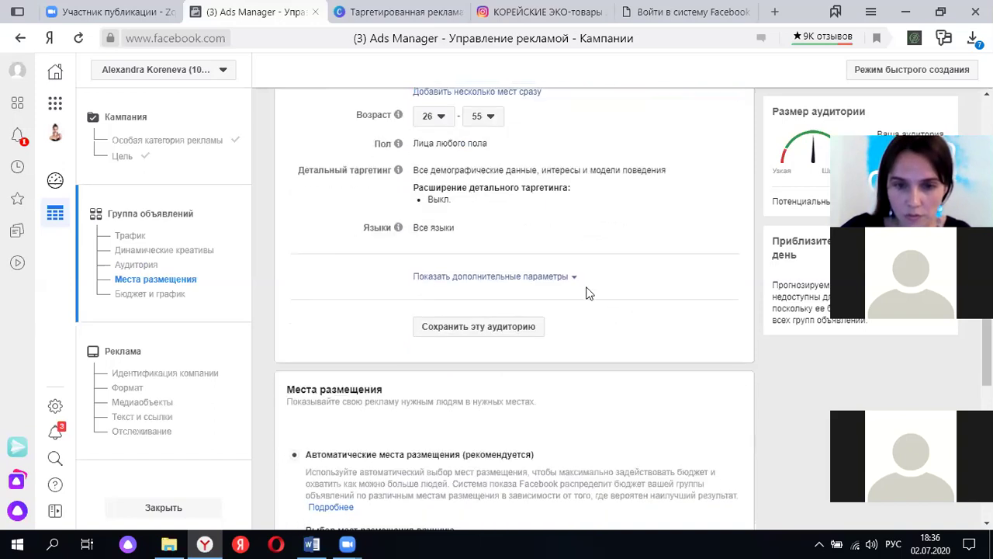
click(706, 172)
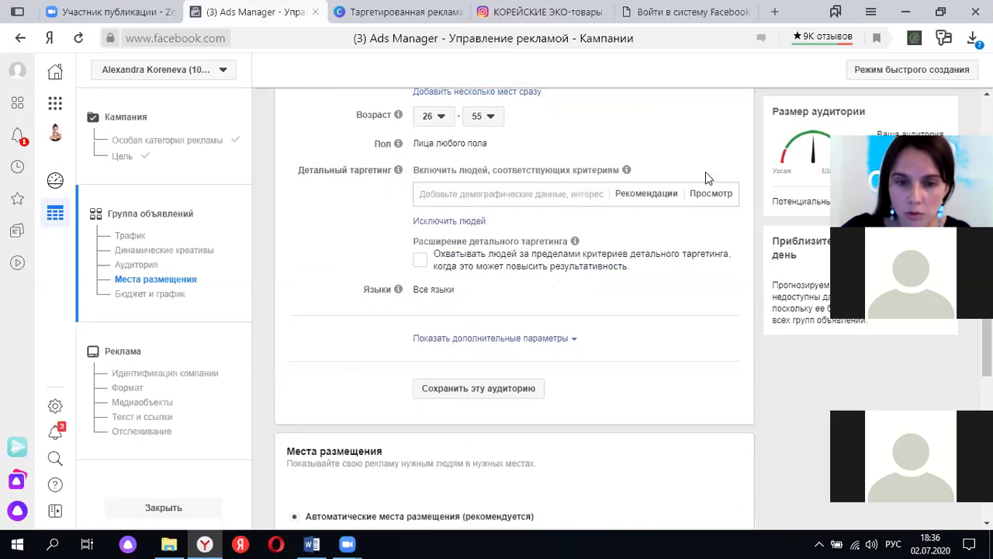
Add the interest Омега-3-ненасыщенные жирные кислоты to the included detailed targeting criteria and remove it again.
click(553, 196)
text(омега 3)
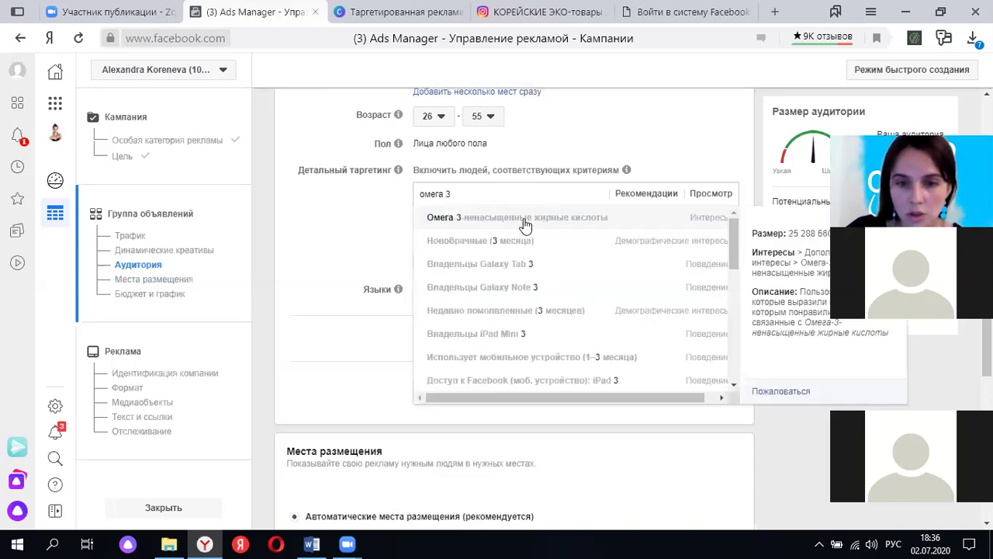
click(525, 224)
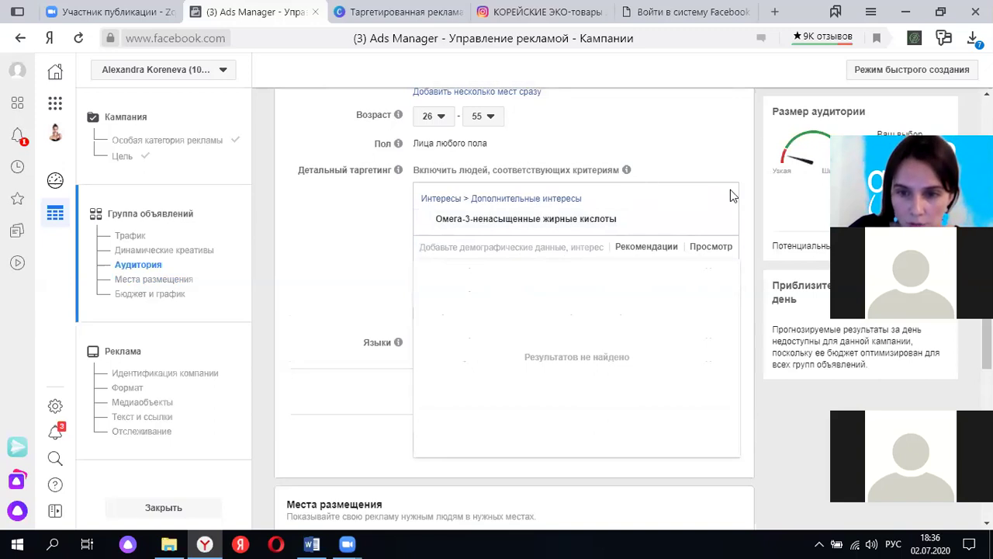
click(334, 260)
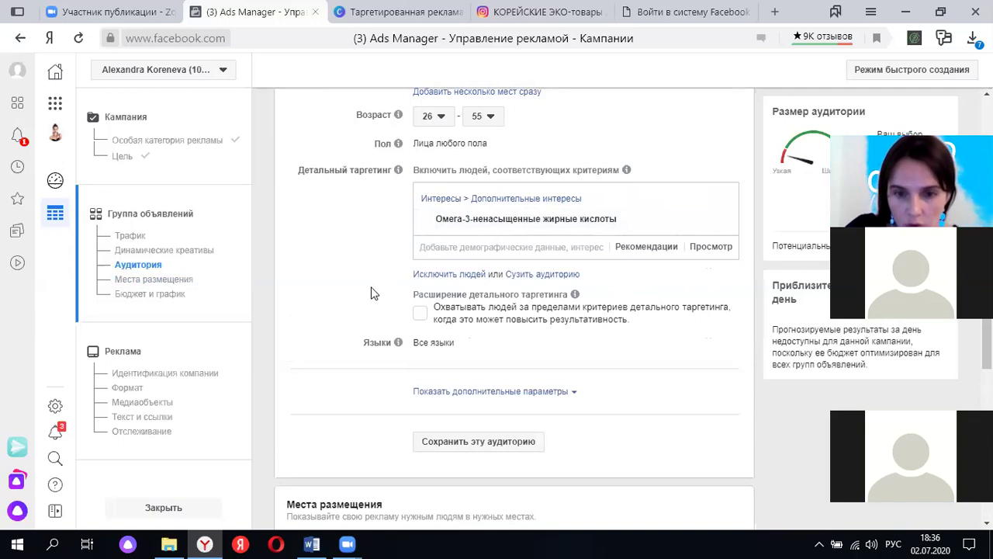
mouse_move(636, 220)
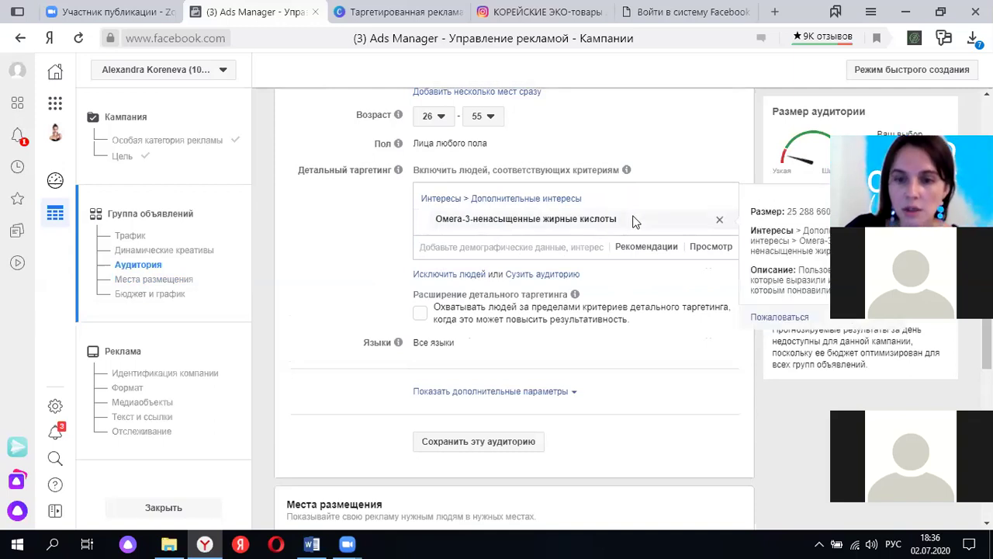
click(721, 221)
Search the detailed targeting criteria for "онлайн поку" and clear the search text.
click(490, 195)
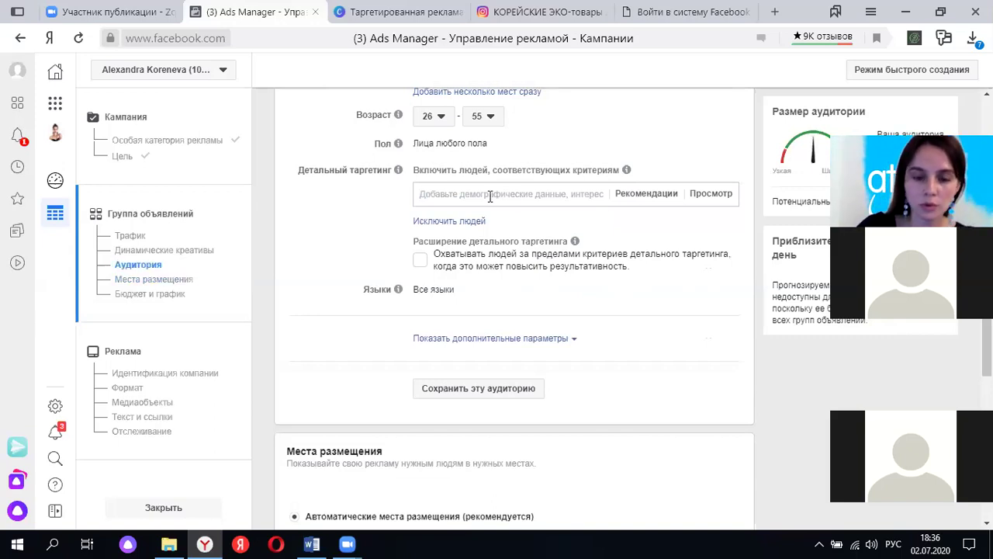
text(он)
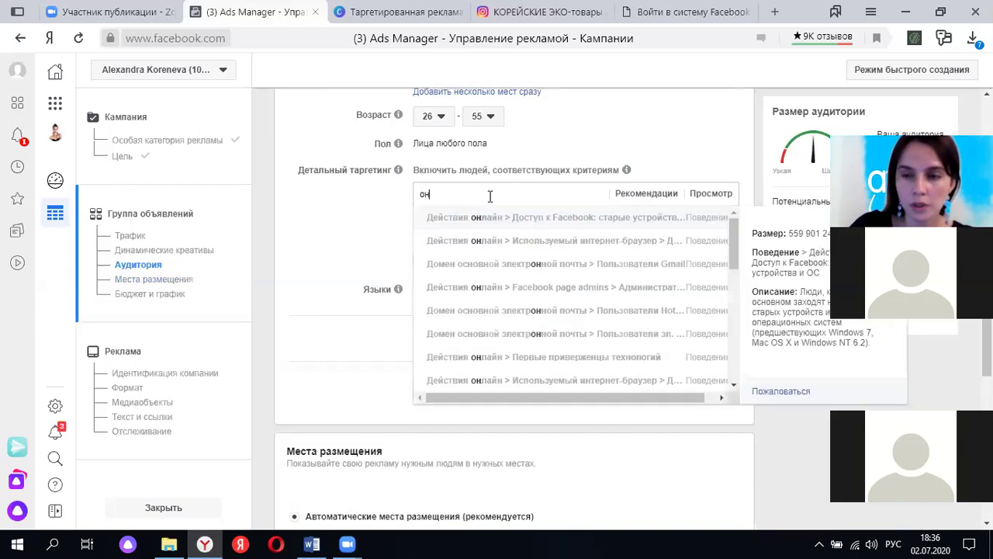
text(лайн)
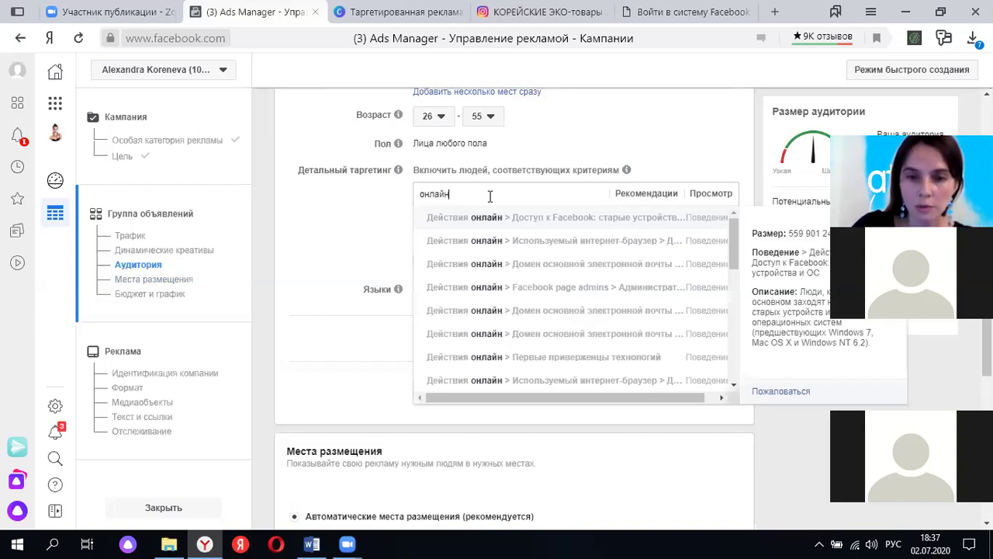
text( поку)
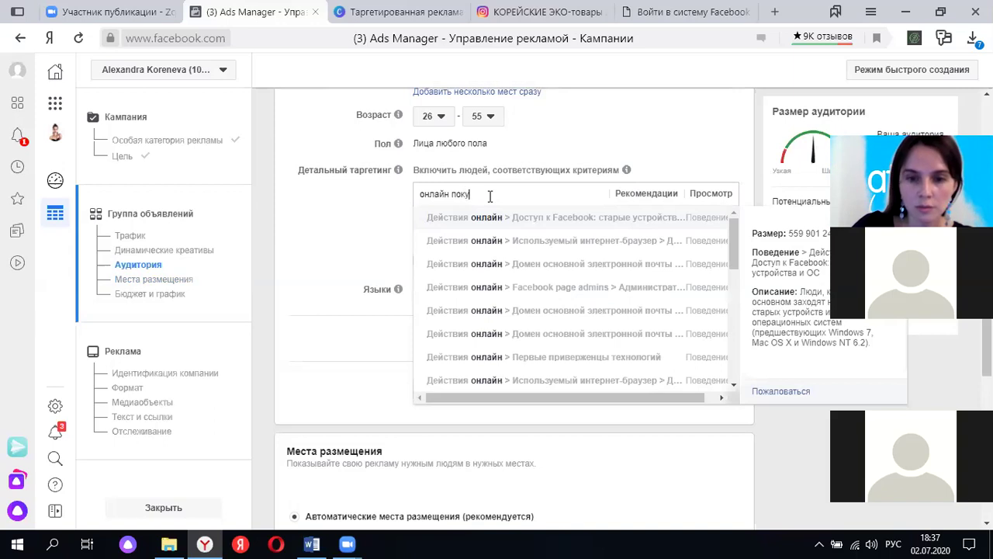
text(пки)
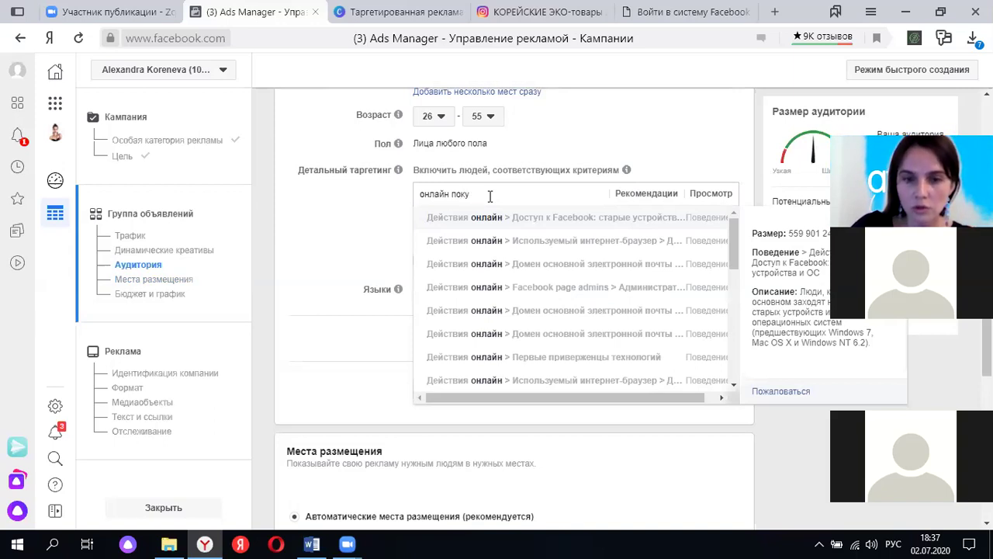
key(BackSpace)
key(BackSpace)
key(BackSpace)
key(BackSpace)
key(BackSpace)
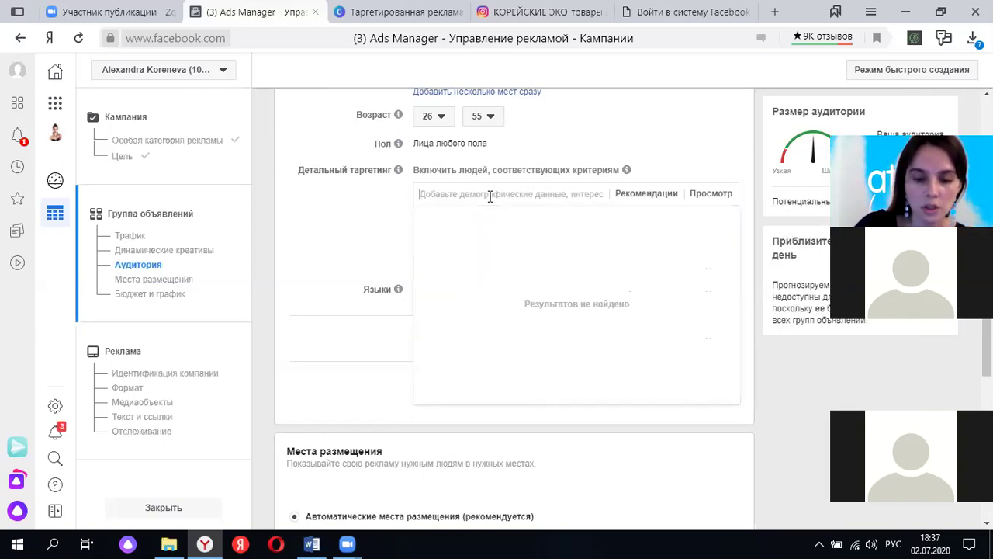
Search the detailed targeting criteria for "покупки" and add the interest Онлайн-покупки.
text(покупки)
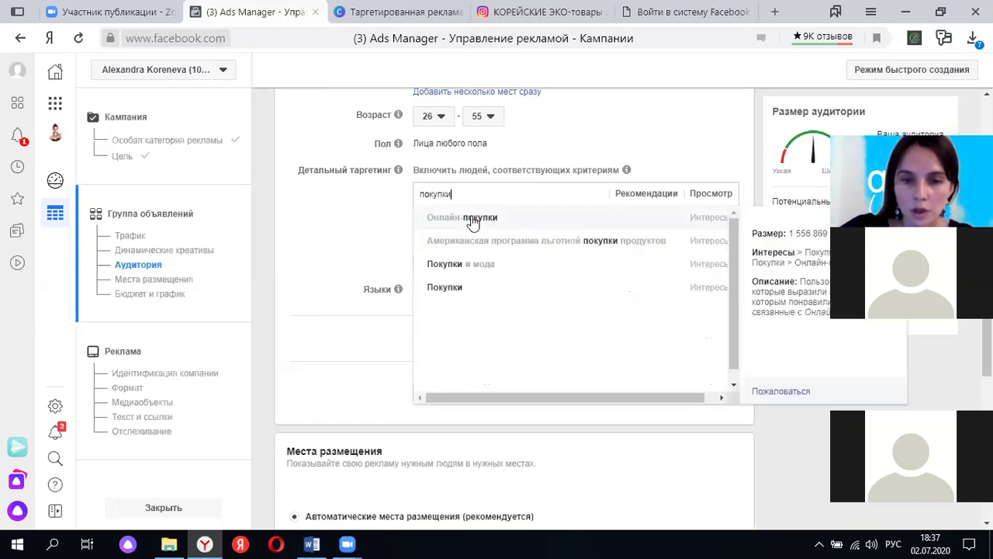
click(474, 220)
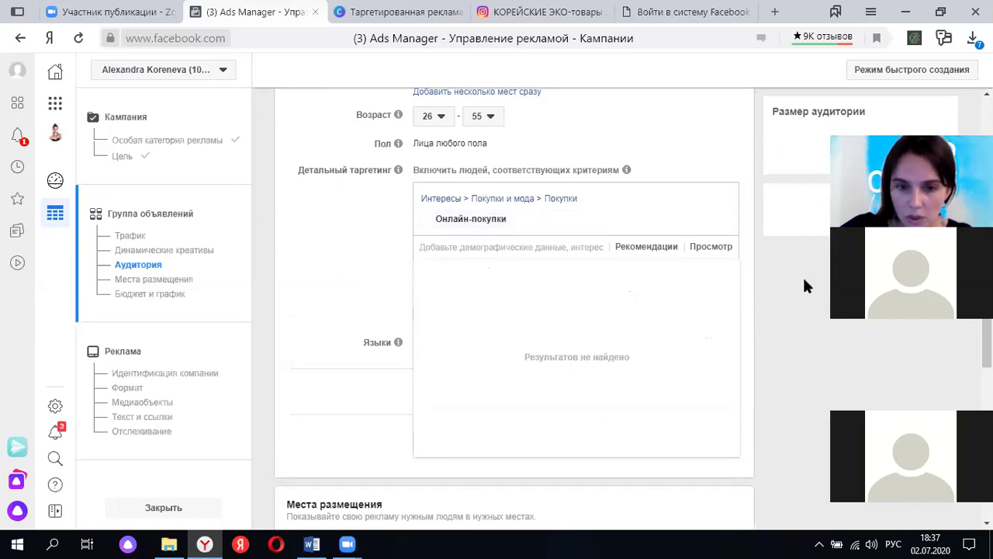
click(359, 266)
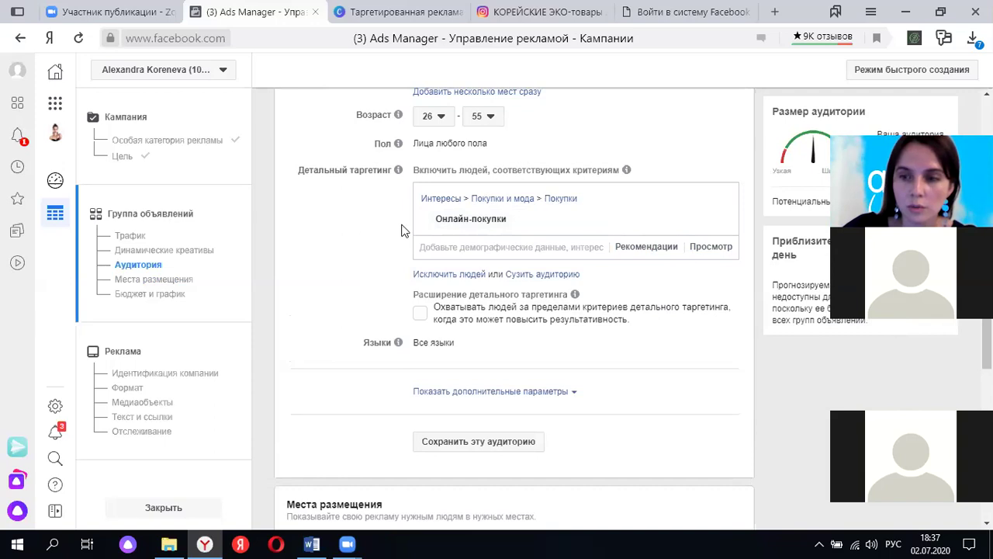
Narrow the audience with the additional interest Омега-3-ненасыщенные жирные кислоты, searching the second criteria group for "омега".
click(539, 276)
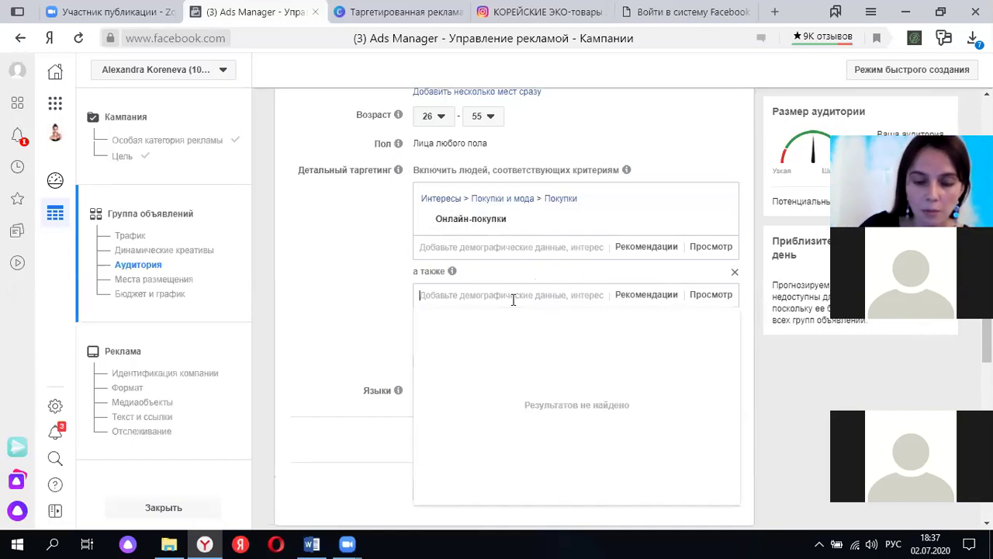
text(омега)
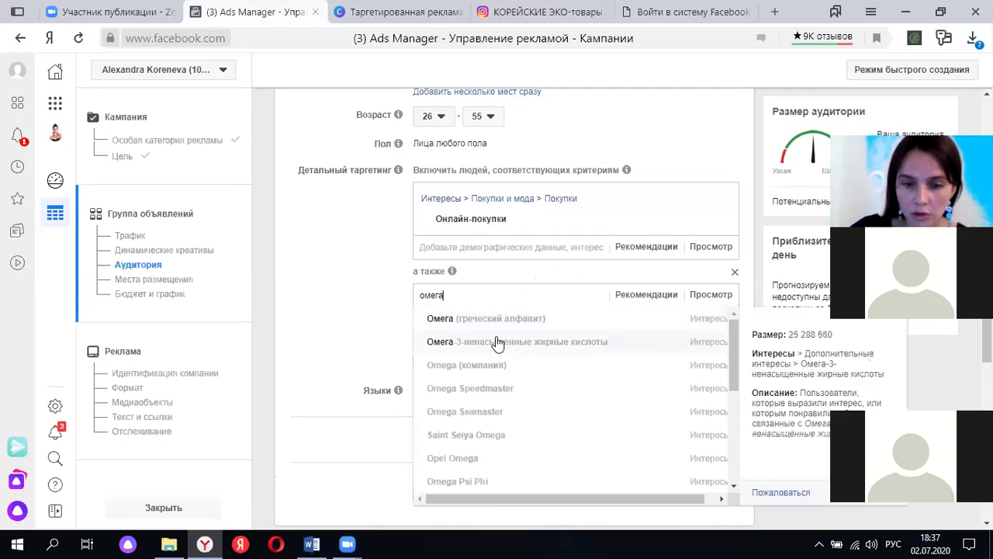
click(497, 342)
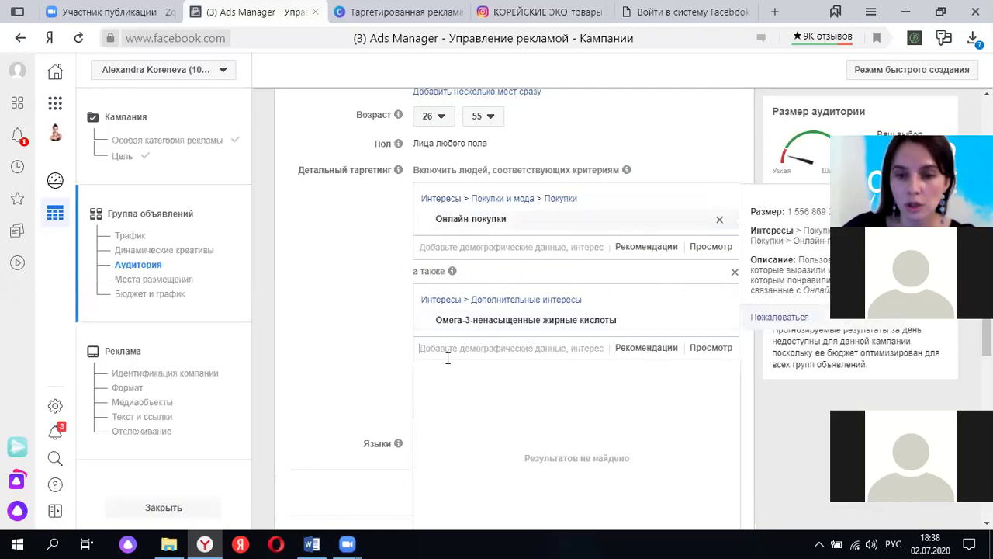
scroll(543, 348, down, 1)
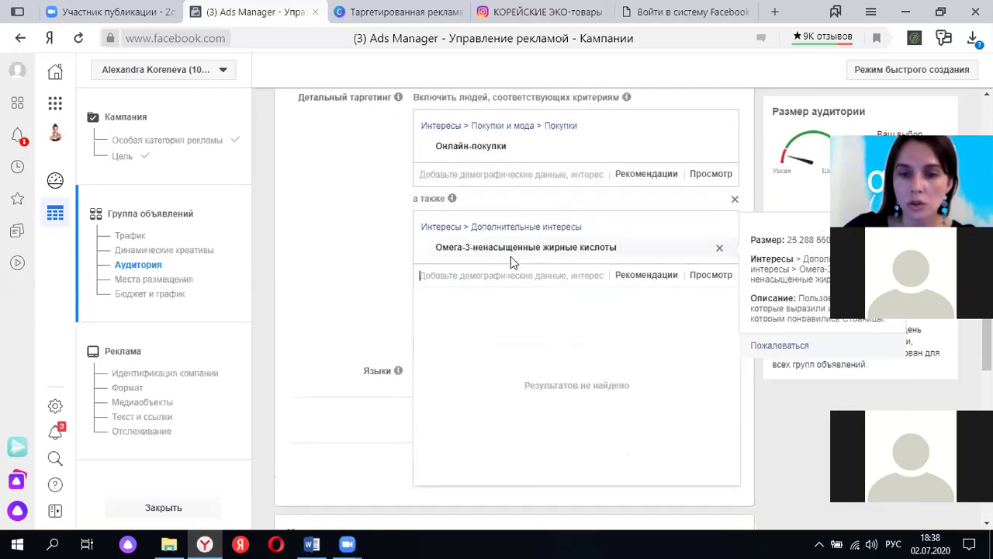
mouse_move(600, 258)
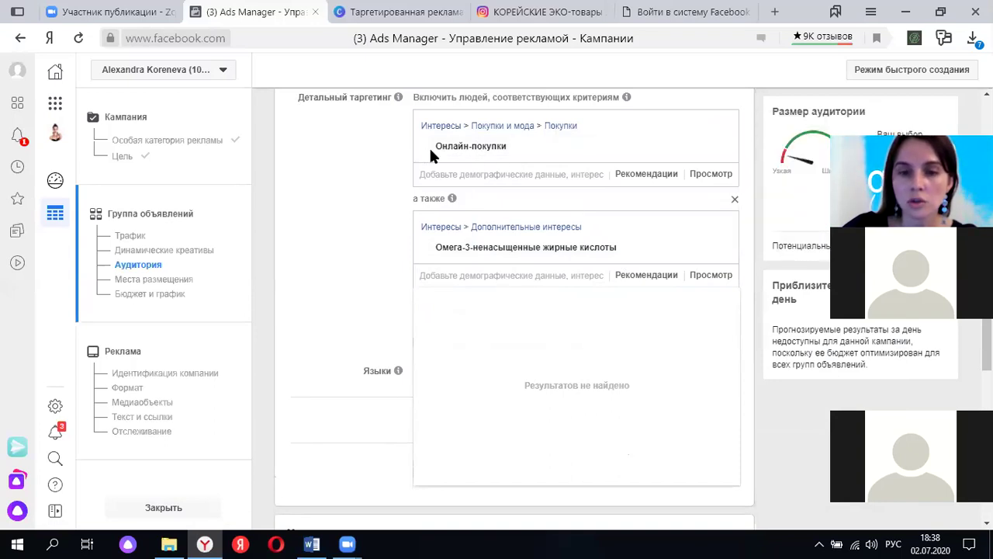
mouse_move(450, 148)
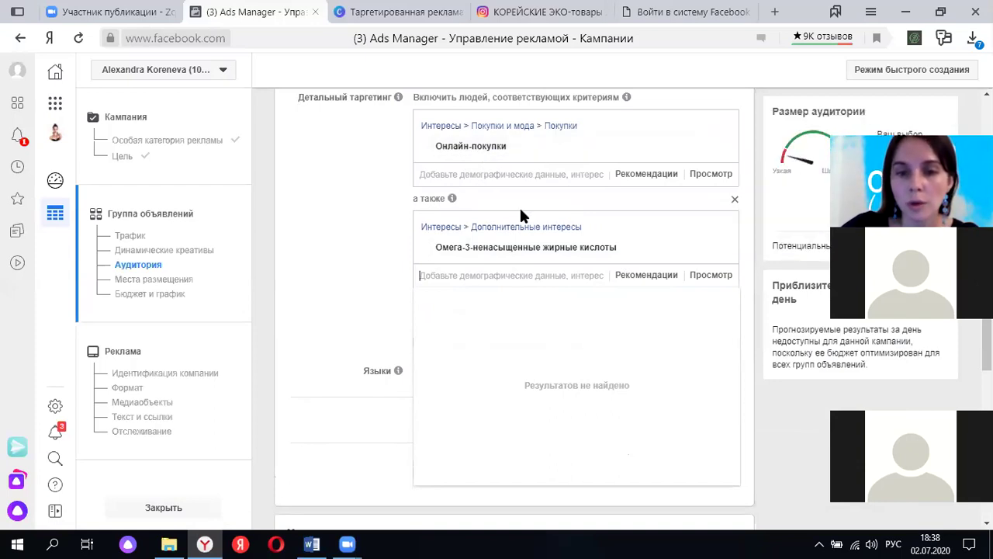
mouse_move(460, 248)
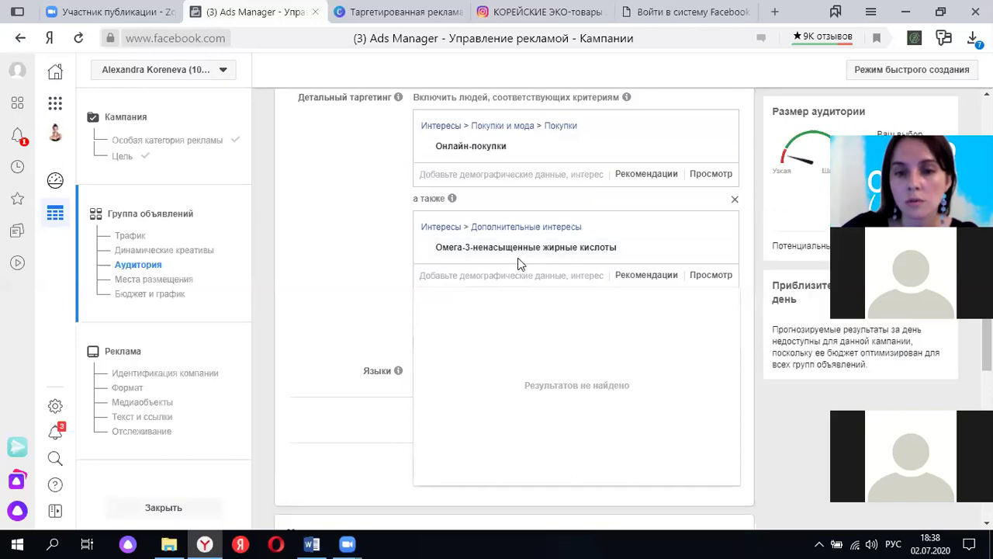
mouse_move(512, 246)
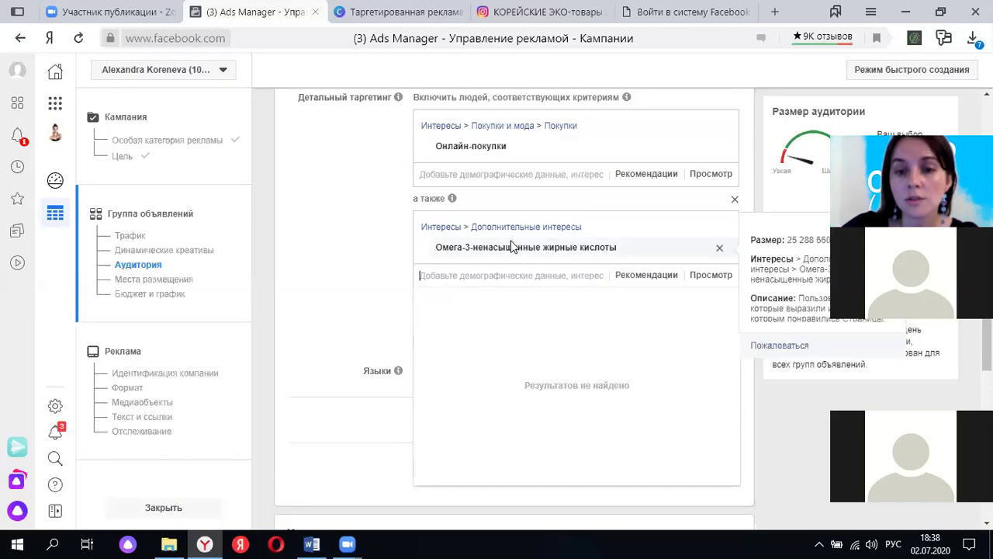
click(532, 152)
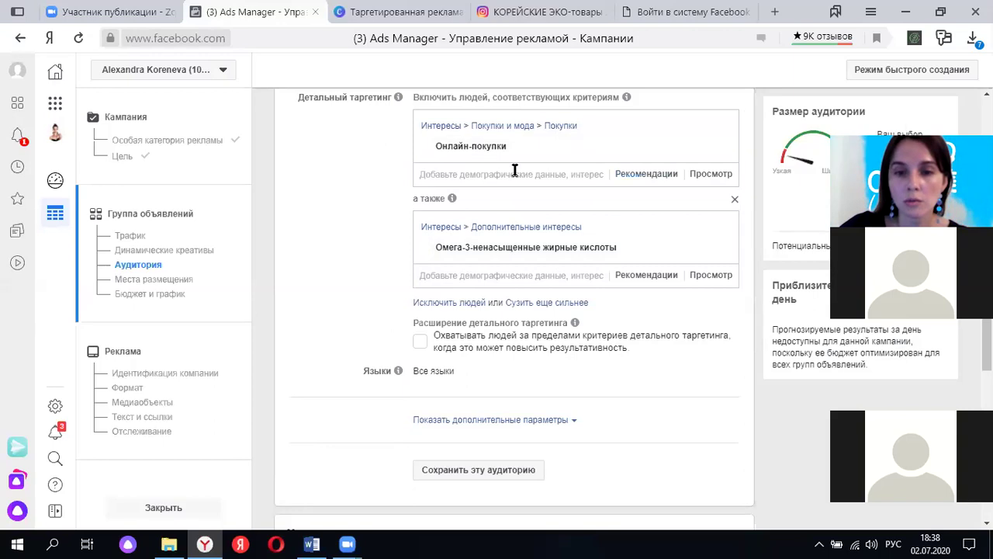
click(510, 170)
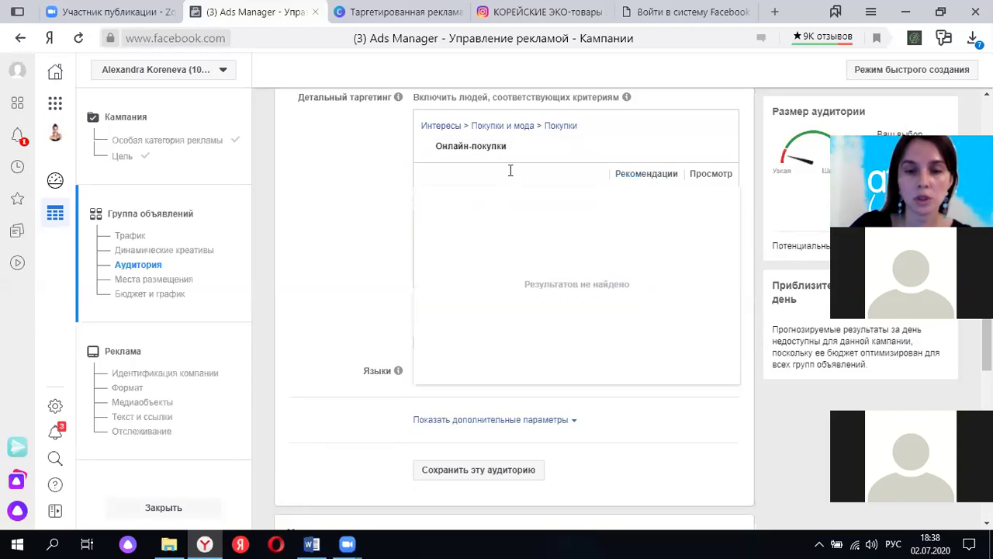
click(316, 166)
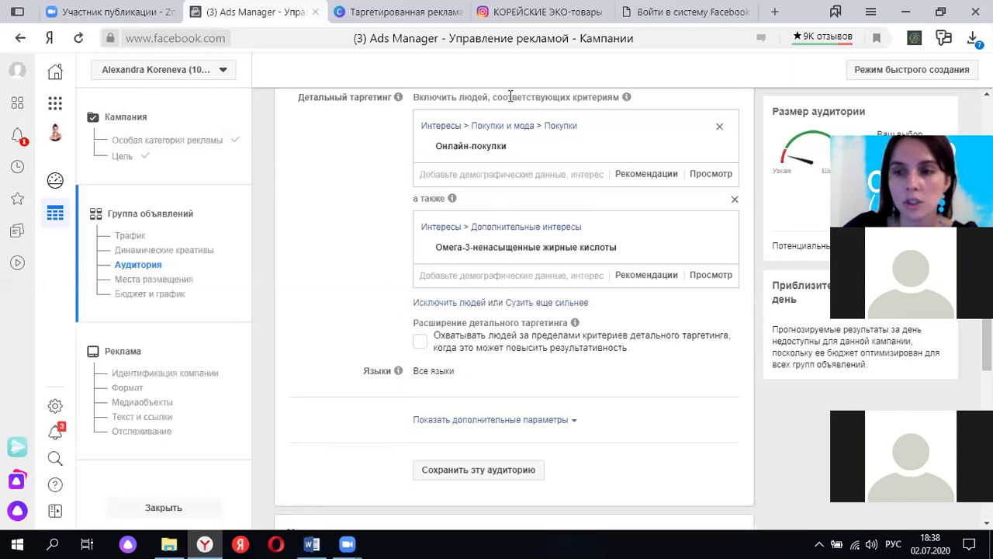
Set the audience's language (Языки) to Русский.
scroll(613, 346, down, 1)
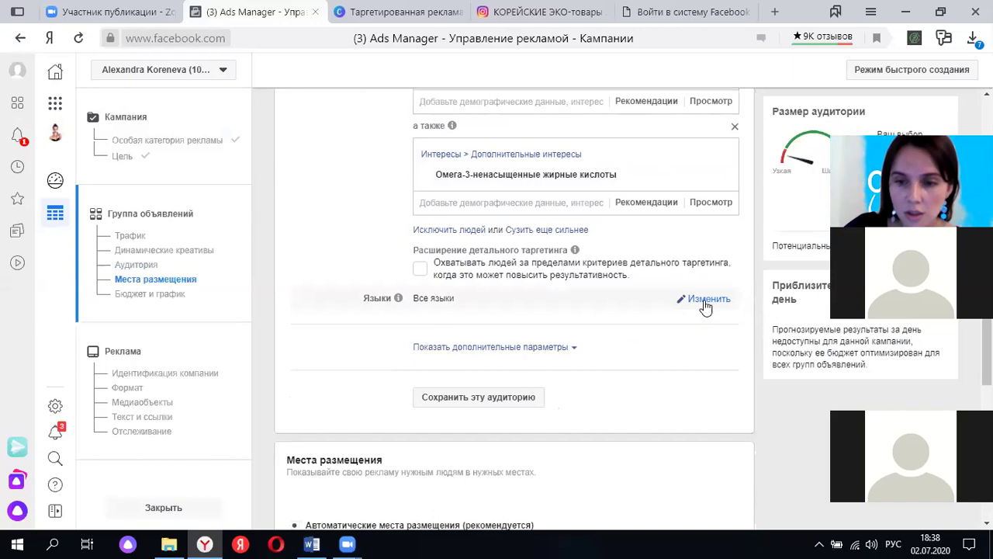
click(706, 302)
click(463, 302)
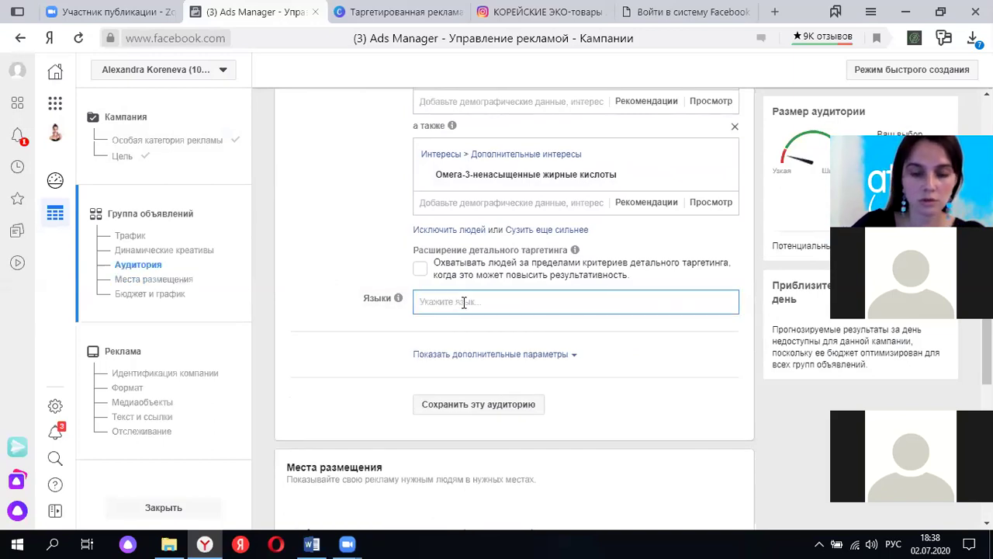
text(русск)
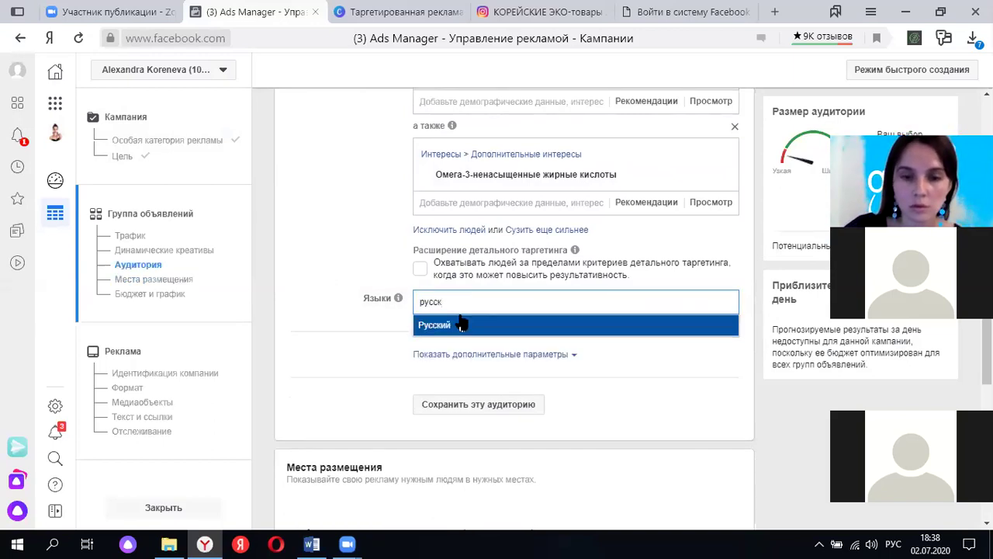
click(462, 326)
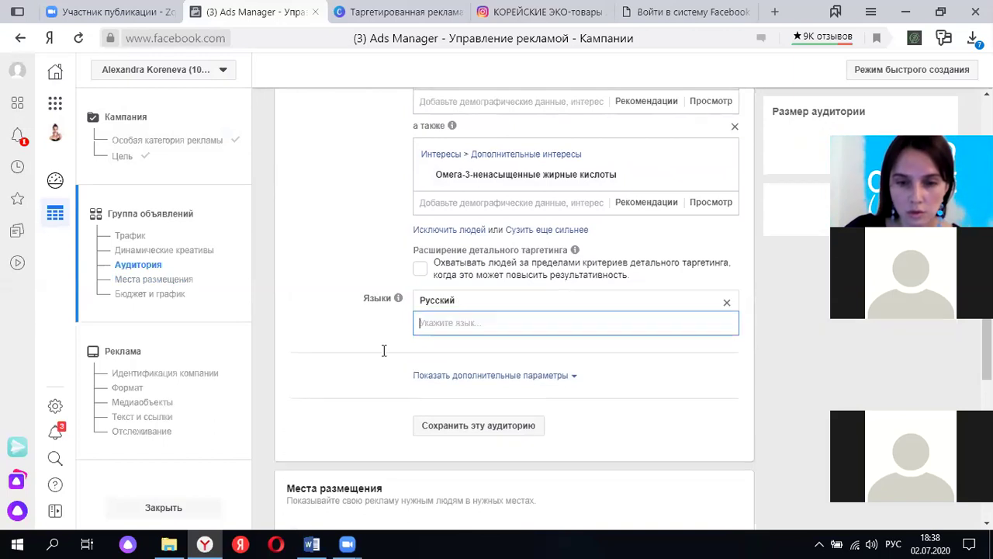
Review the audience settings, especially the location type (Местоположение), the selected city and its radius.
scroll(594, 400, down, 5)
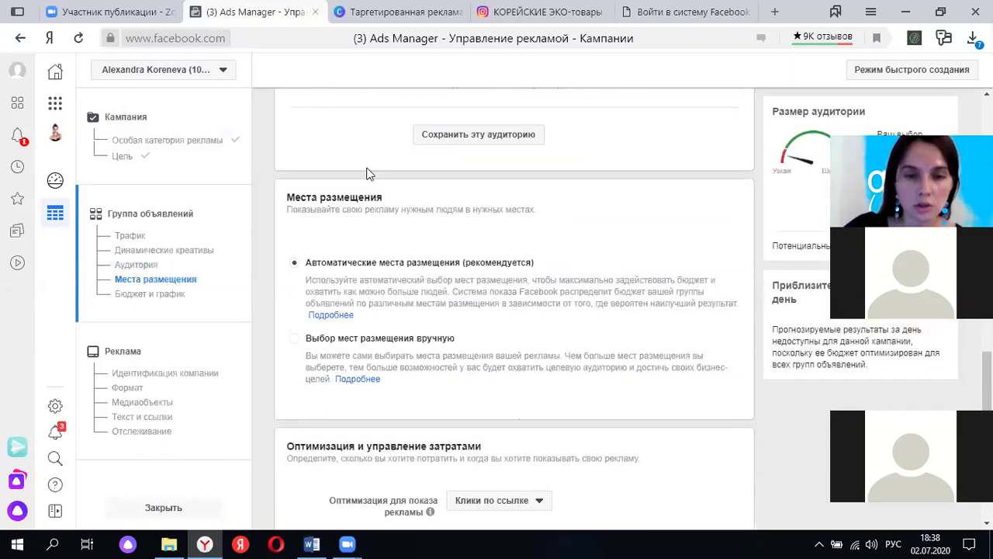
scroll(665, 234, up, 3)
scroll(665, 234, up, 8)
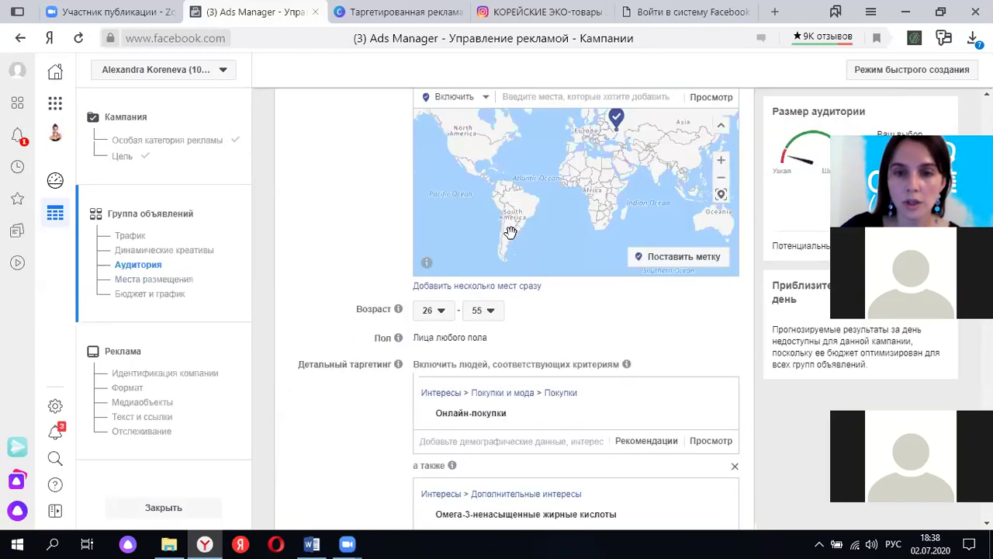
scroll(587, 195, up, 3)
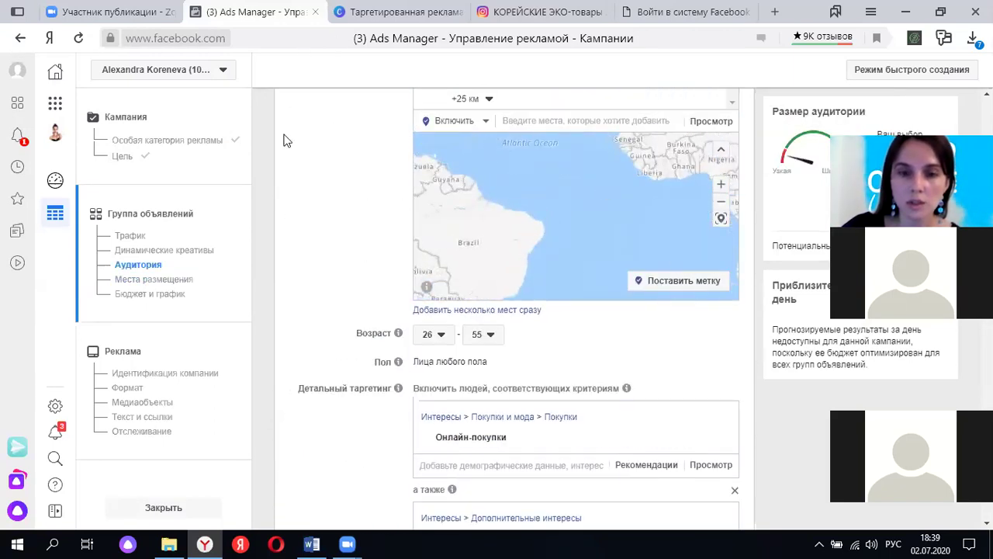
scroll(348, 165, up, 2)
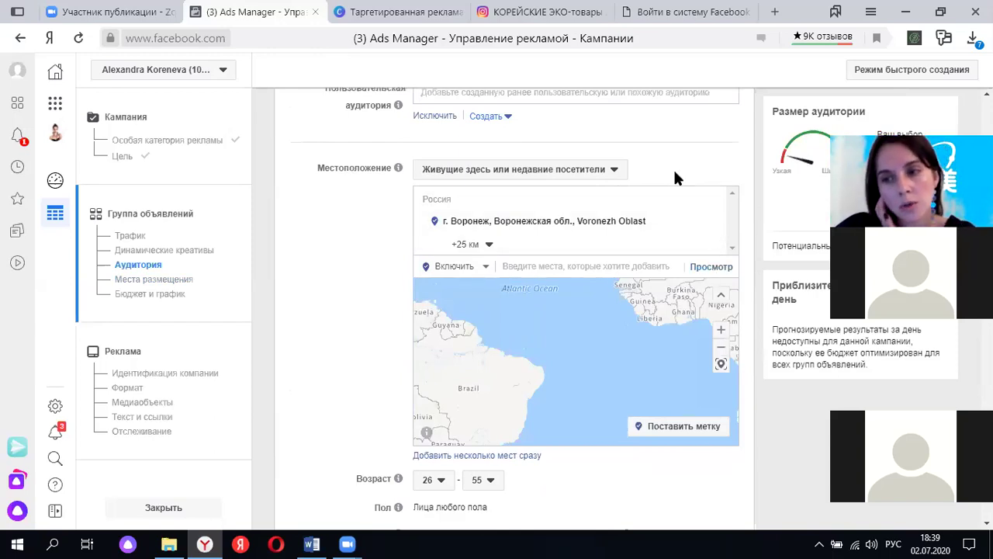
mouse_move(614, 227)
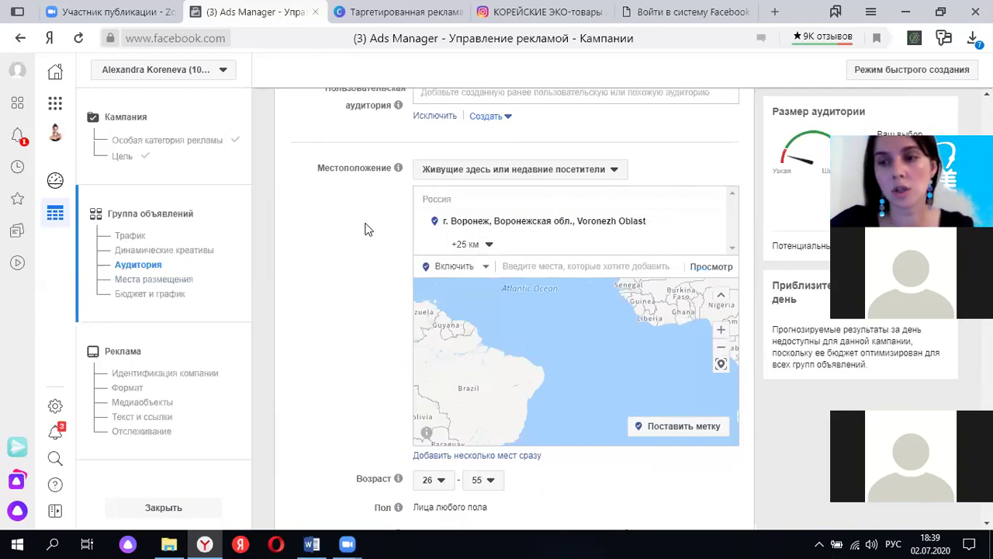
mouse_move(398, 168)
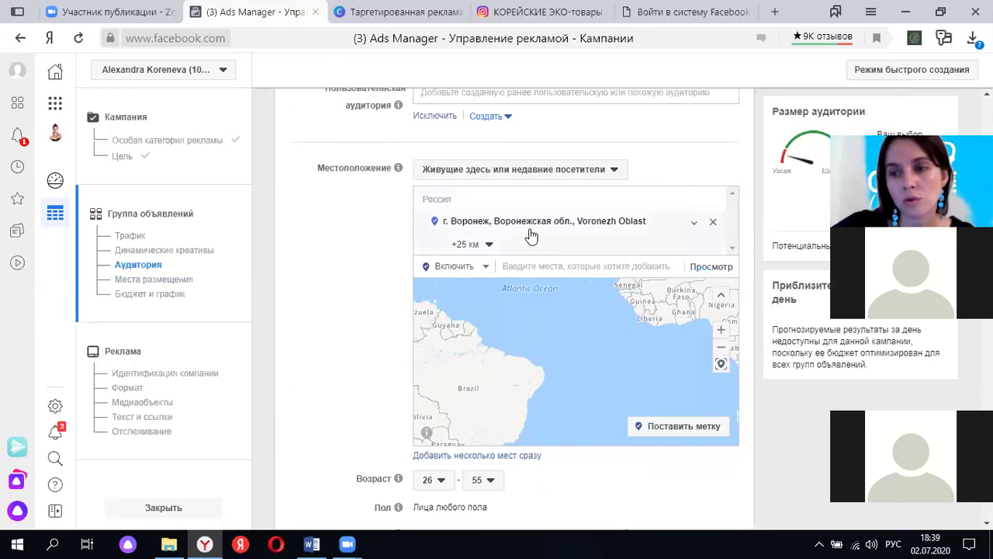
scroll(404, 318, down, 1)
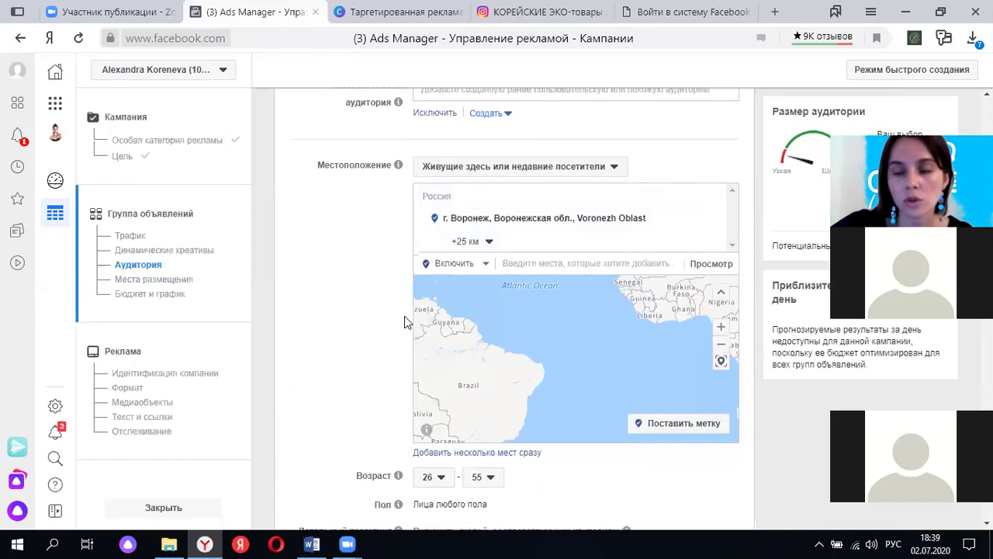
scroll(404, 318, down, 2)
scroll(510, 223, down, 1)
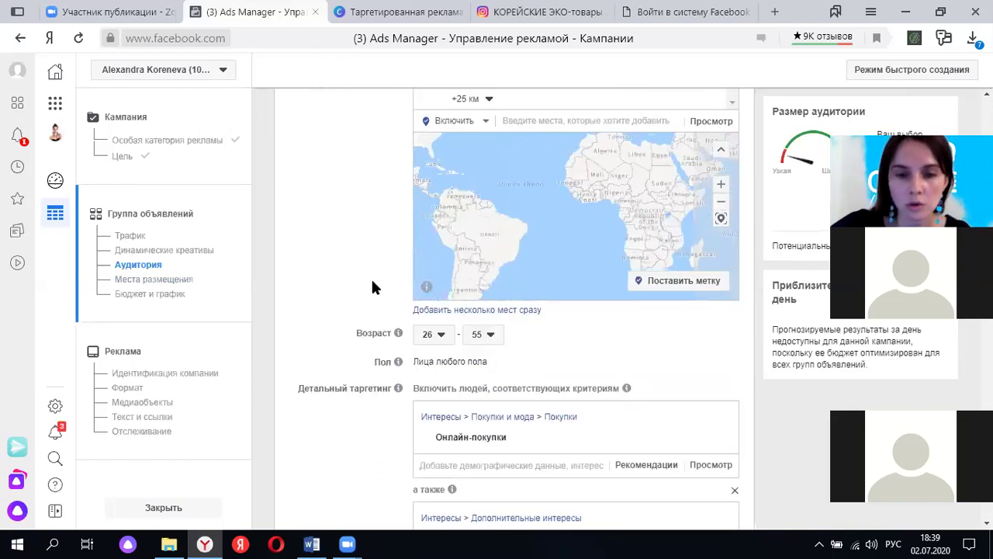
Switch the ad placements (Места размещения) from automatic to manual selection (Выбор мест размещения вручную).
scroll(365, 287, down, 3)
scroll(385, 340, down, 5)
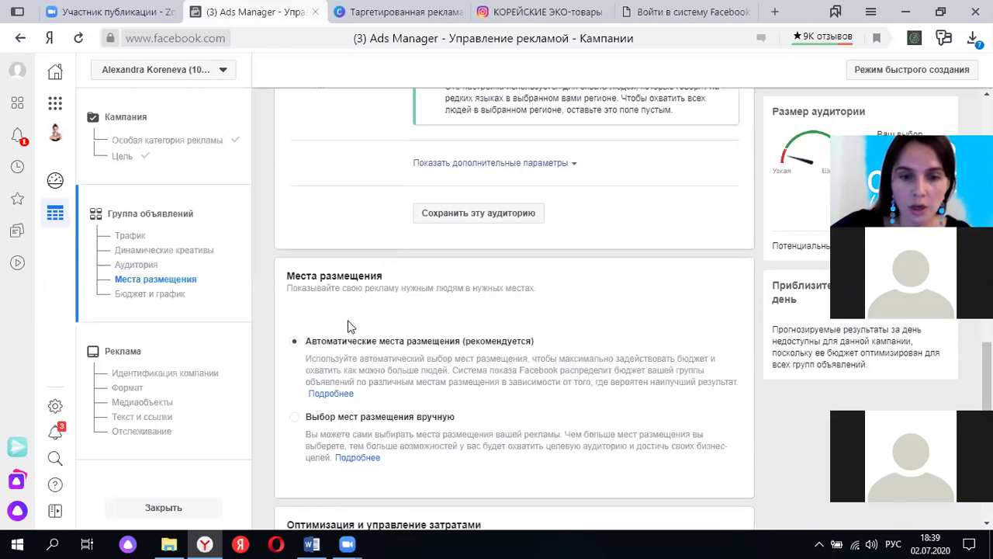
scroll(380, 263, down, 2)
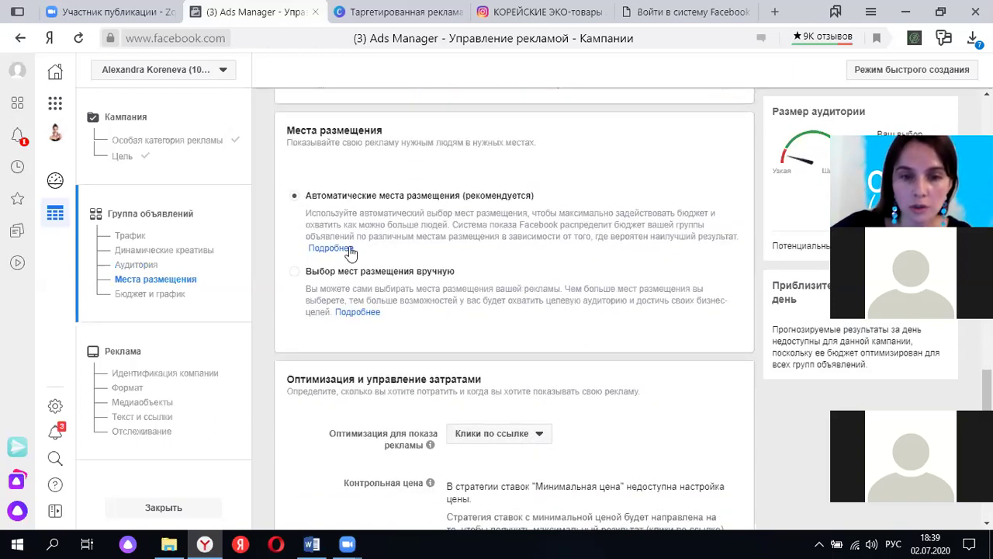
click(294, 275)
scroll(565, 331, down, 1)
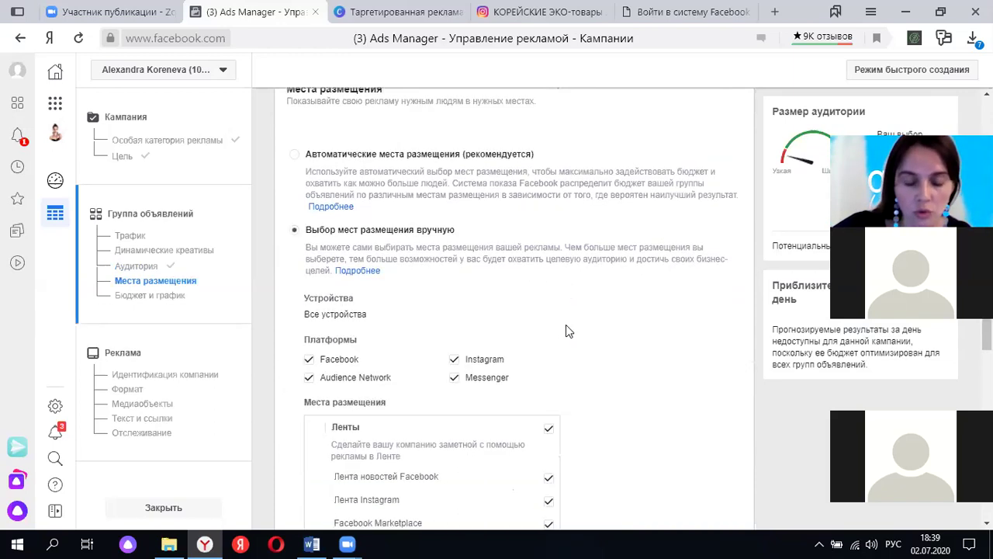
Exclude the Facebook, Audience Network and Messenger platforms from the placements, keeping only Instagram.
scroll(566, 330, down, 2)
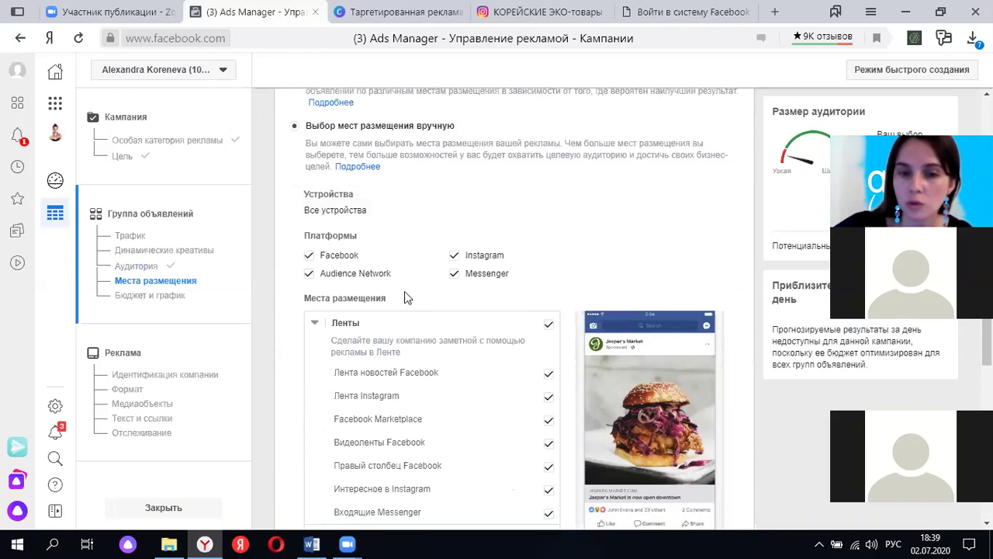
click(310, 256)
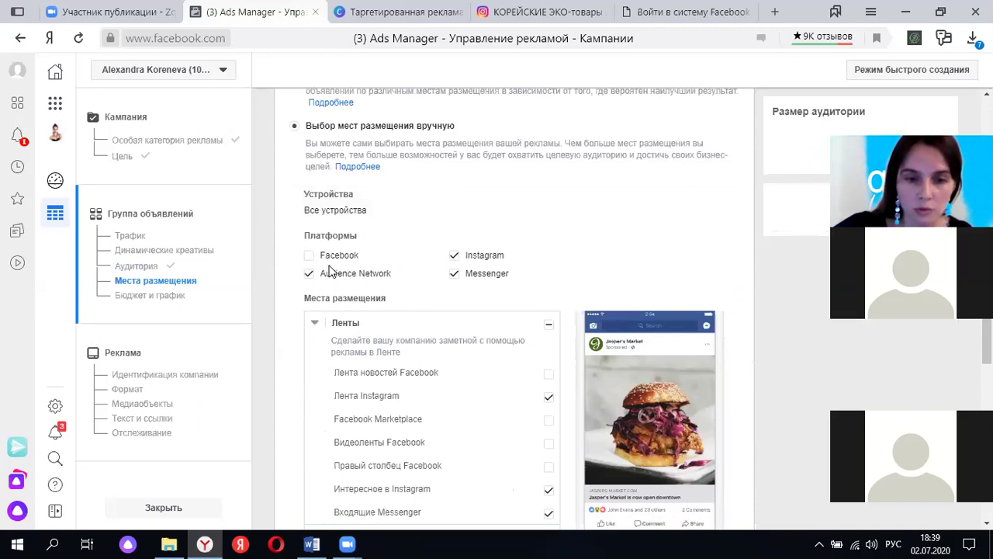
click(310, 275)
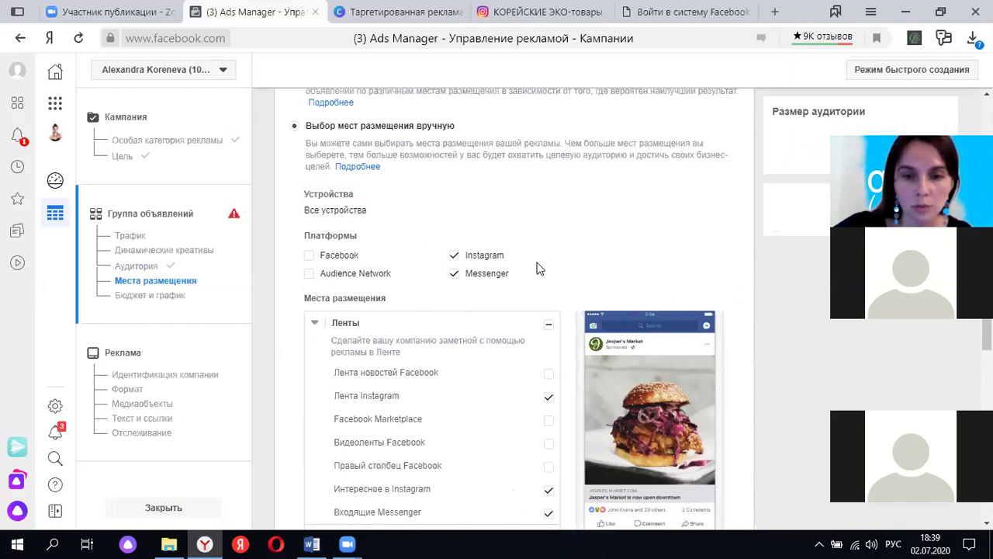
scroll(497, 256, down, 1)
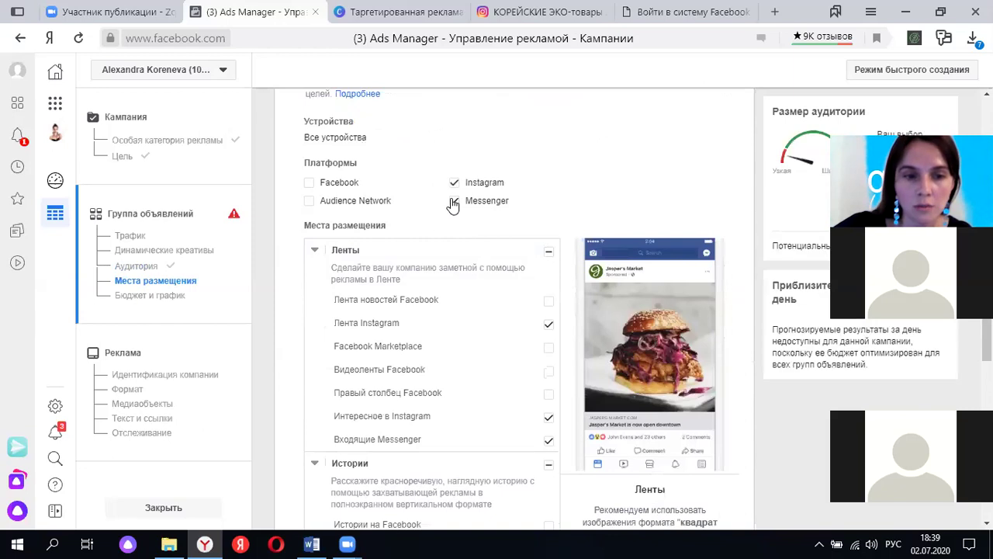
click(454, 201)
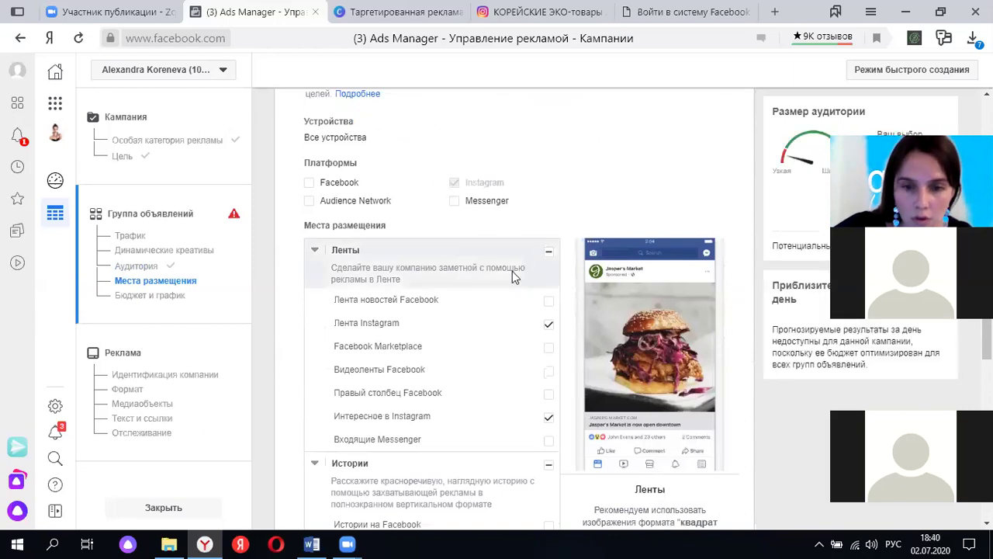
Turn the Интересное в Instagram placement off and back on, and look through the stories and remaining placements.
scroll(489, 334, down, 1)
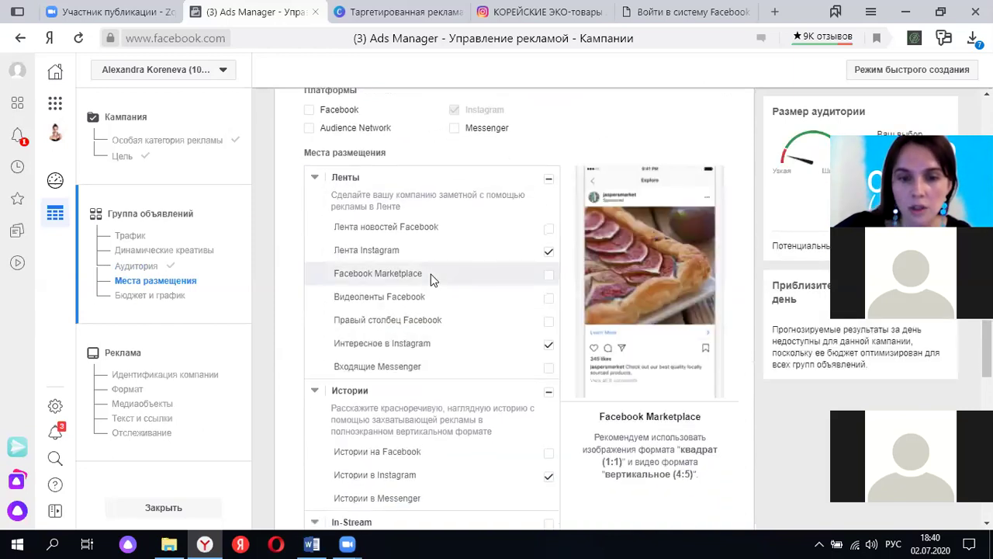
scroll(473, 280, down, 1)
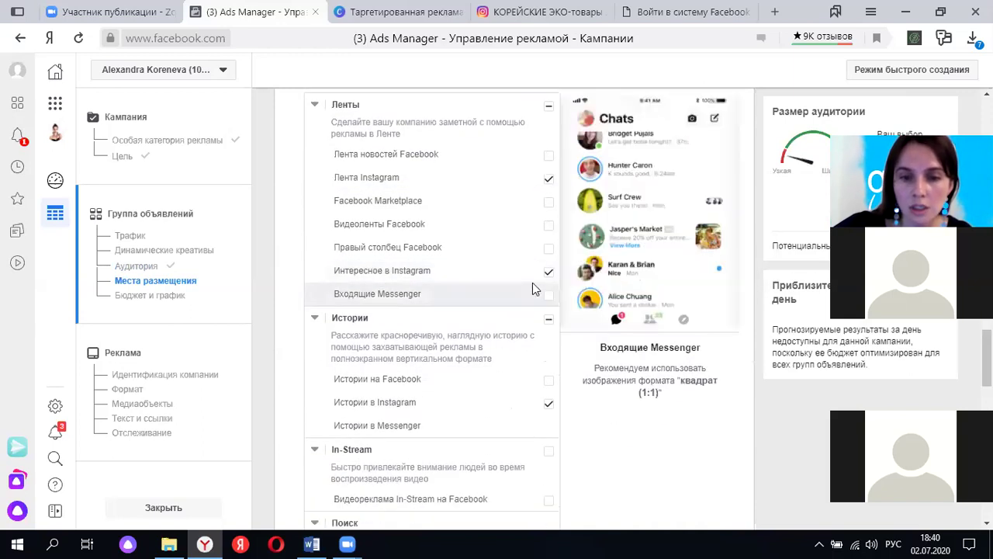
click(549, 269)
click(548, 270)
scroll(551, 303, down, 1)
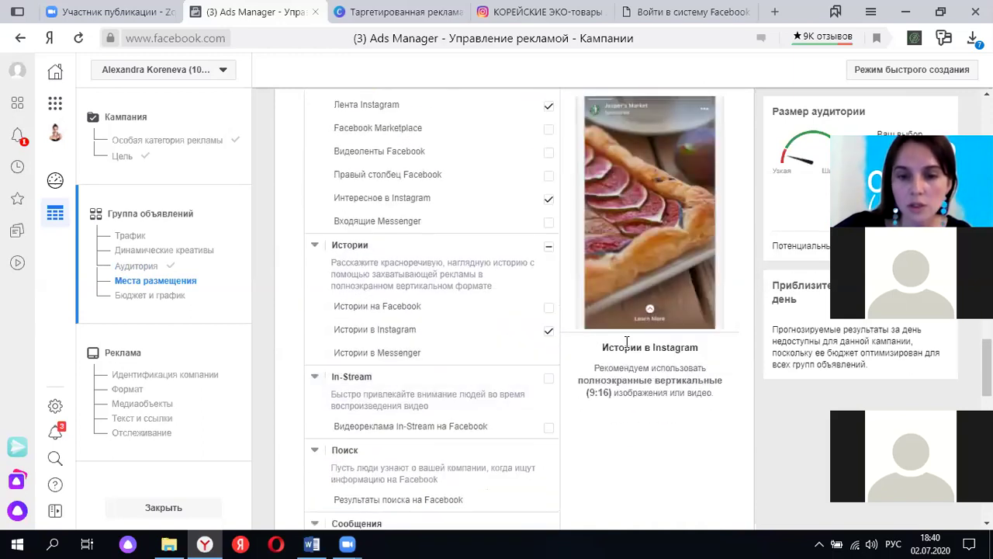
scroll(505, 349, down, 2)
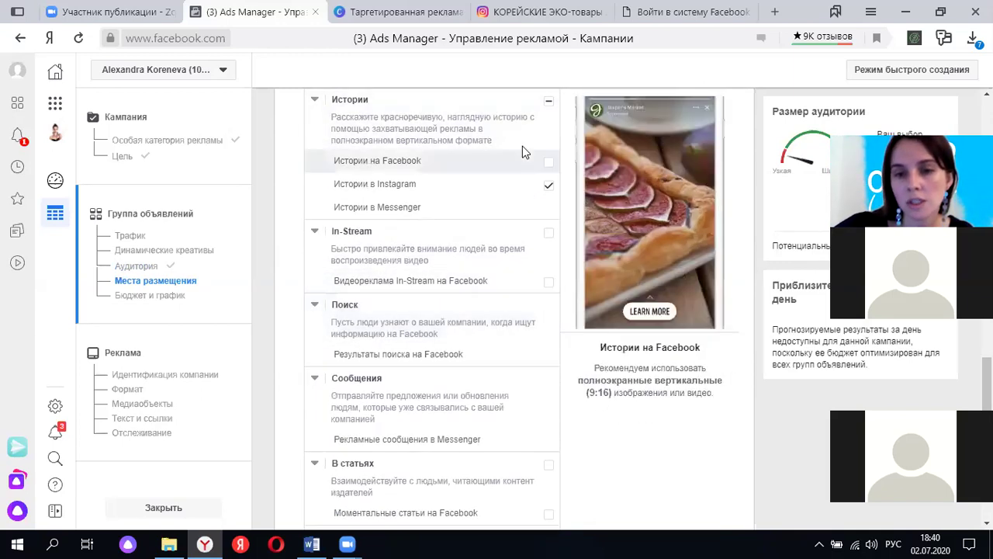
Review the feed, stories and remaining placement categories to check which Instagram placements are selected.
scroll(553, 252, up, 4)
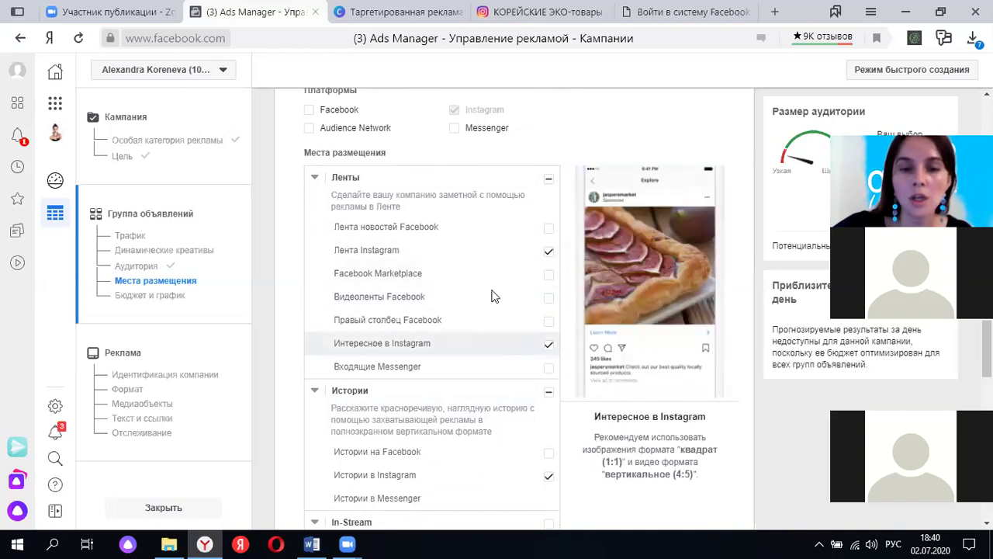
scroll(523, 373, down, 1)
scroll(524, 373, down, 1)
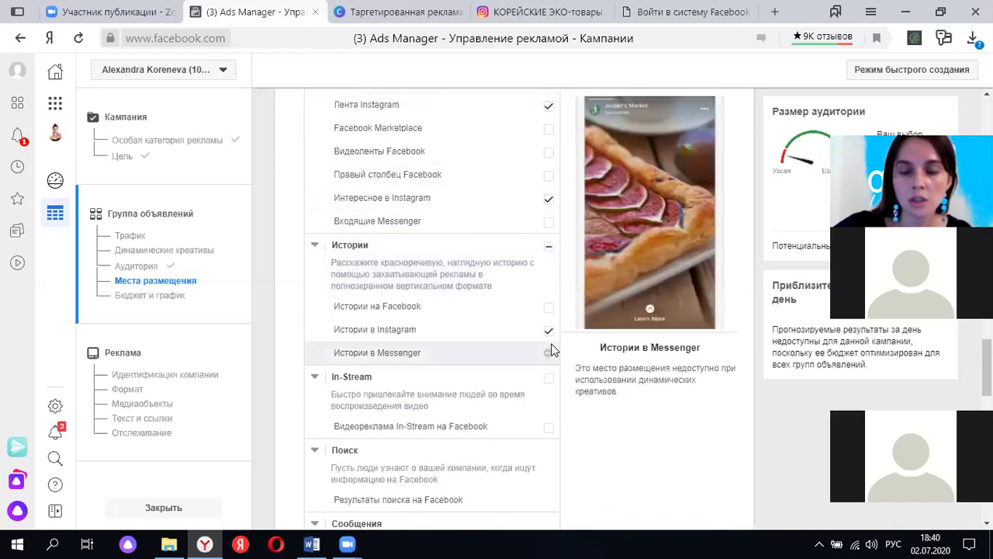
scroll(554, 350, down, 3)
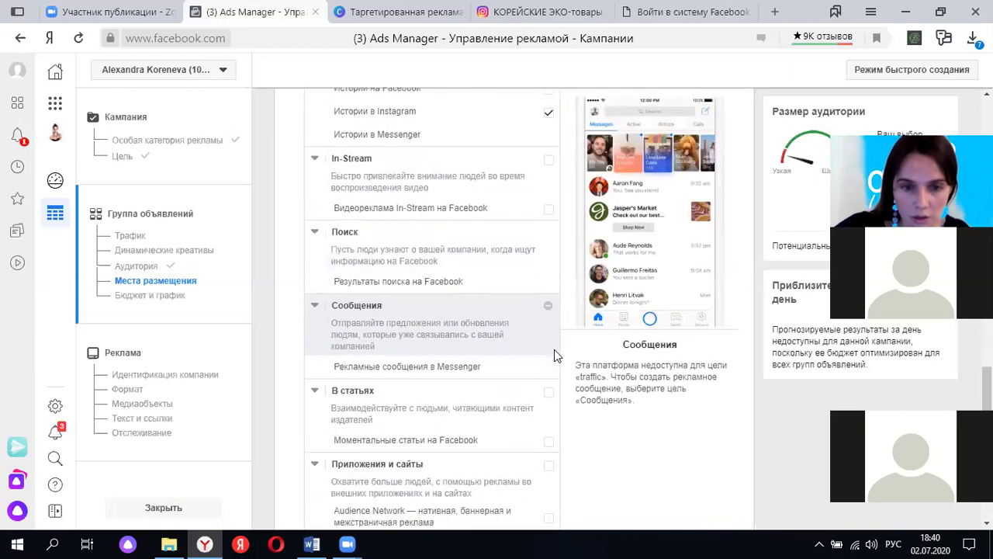
scroll(554, 349, down, 1)
scroll(554, 356, down, 3)
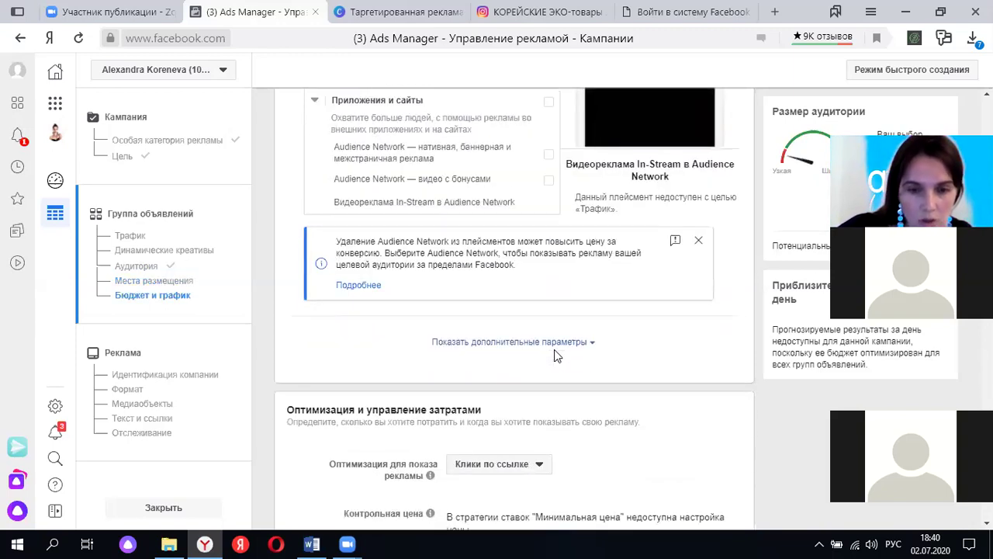
Review the delivery optimization options and schedule, keep Клики по ссылке with continuous delivery, and proceed to the ad setup.
scroll(554, 355, down, 2)
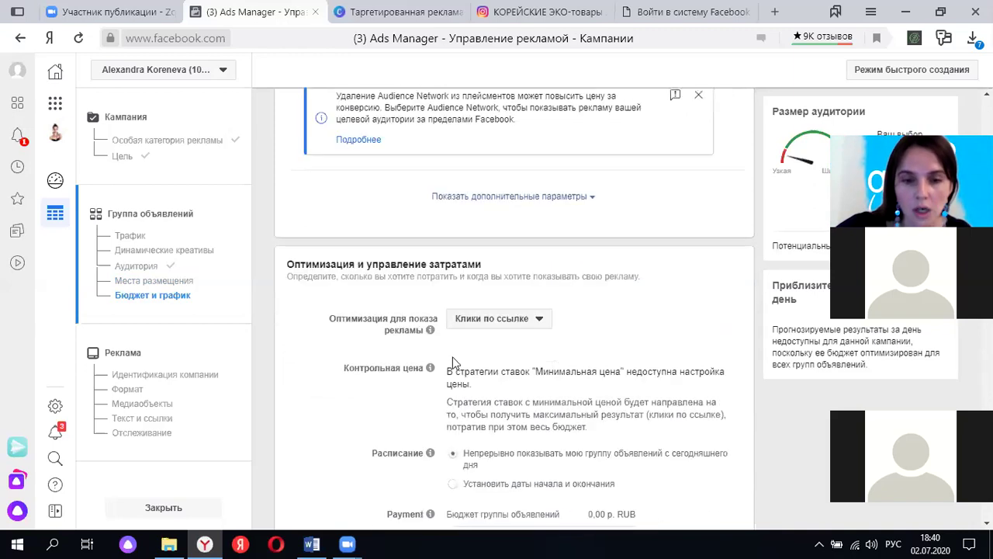
click(537, 325)
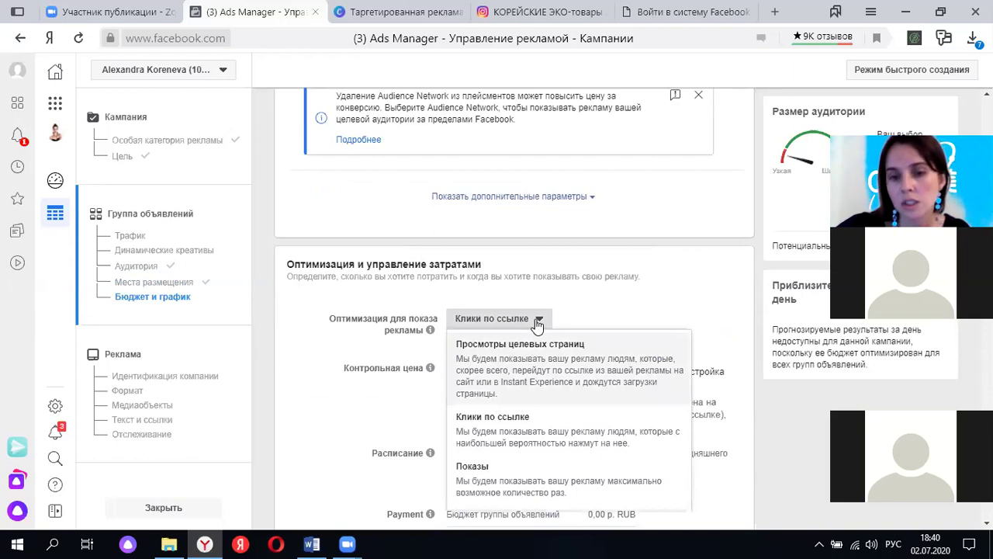
click(537, 325)
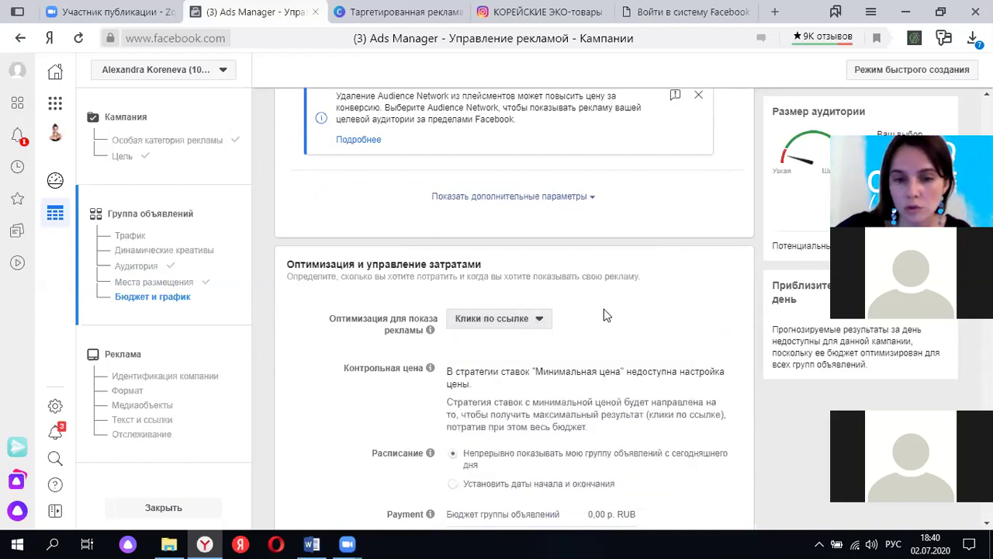
scroll(475, 330, down, 1)
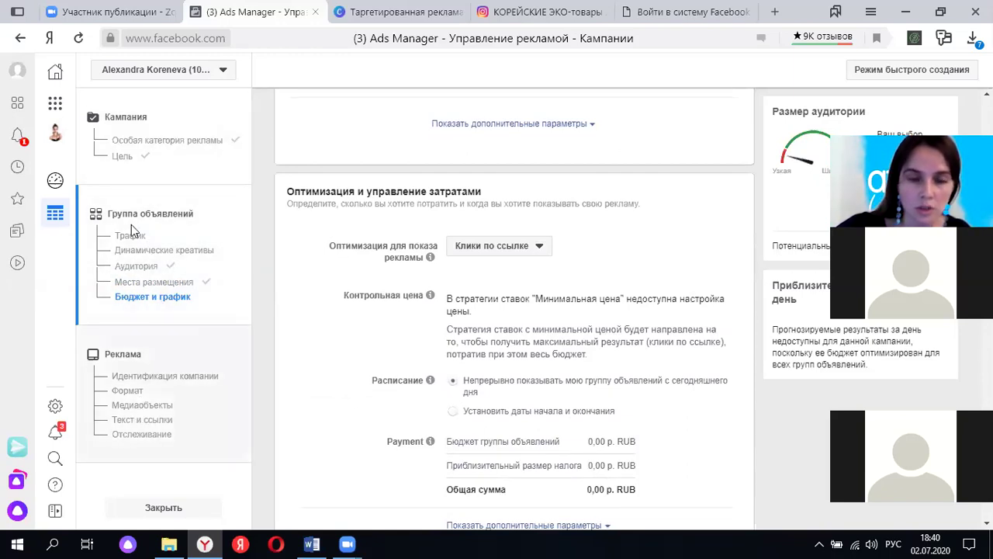
scroll(543, 256, down, 1)
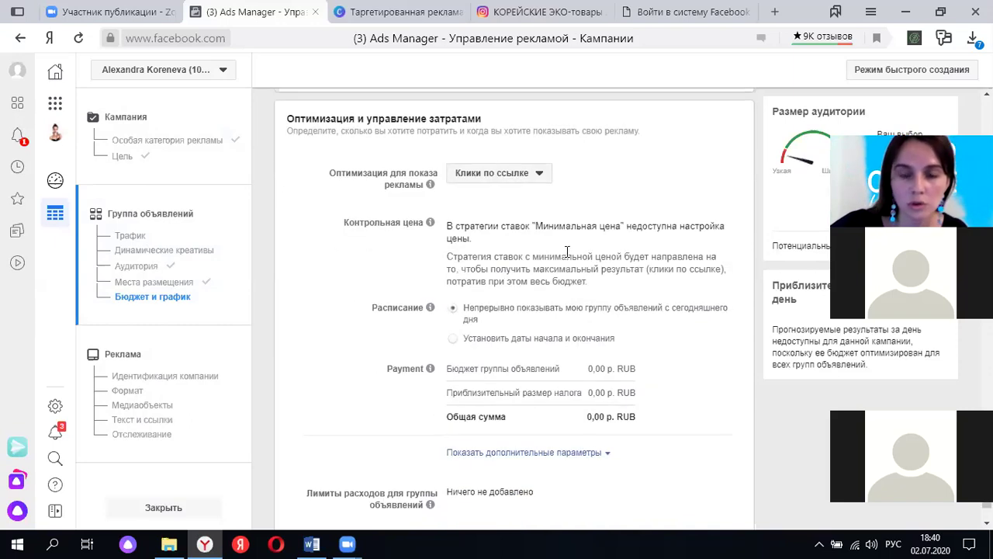
scroll(528, 284, down, 1)
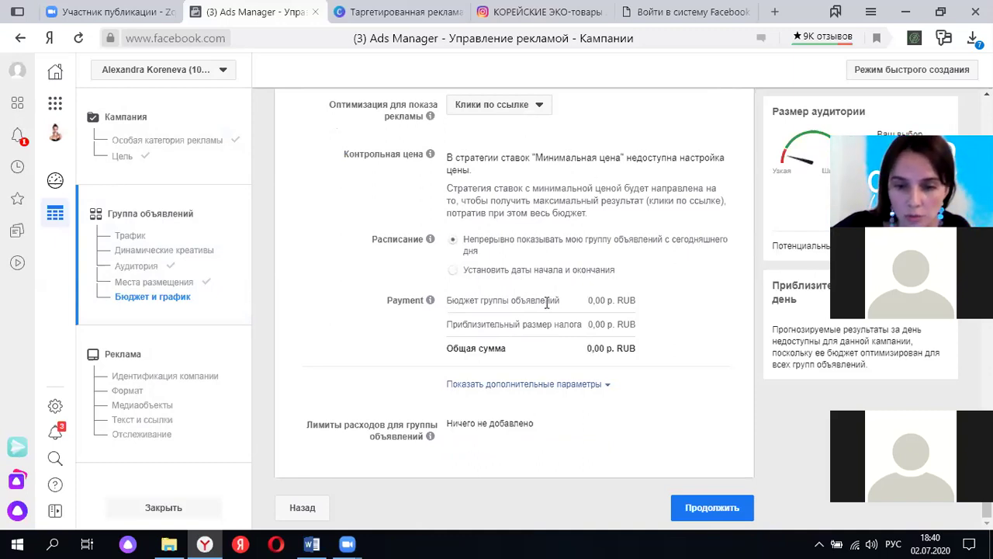
click(723, 513)
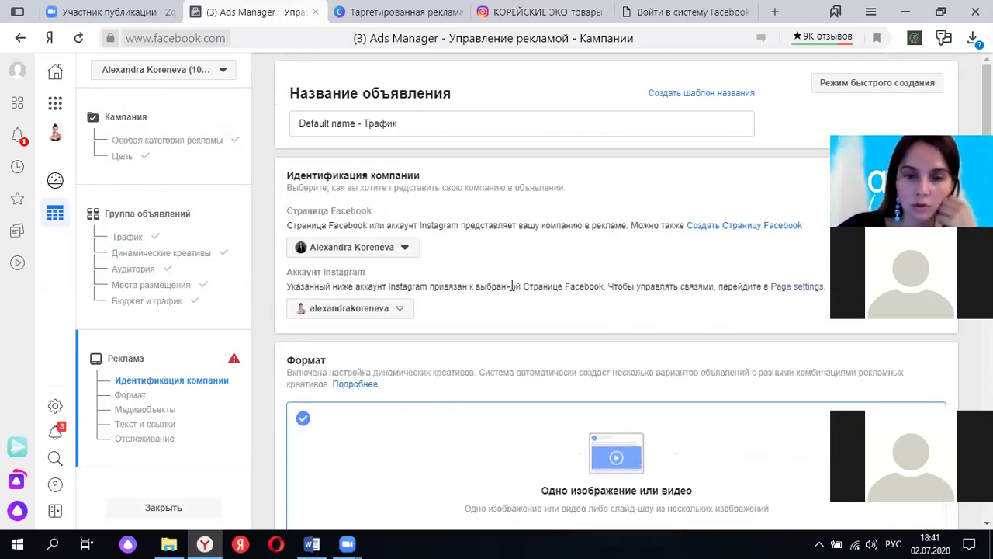
Check which Facebook pages are available to represent the company in the ad's Идентификация компании section.
scroll(469, 322, down, 1)
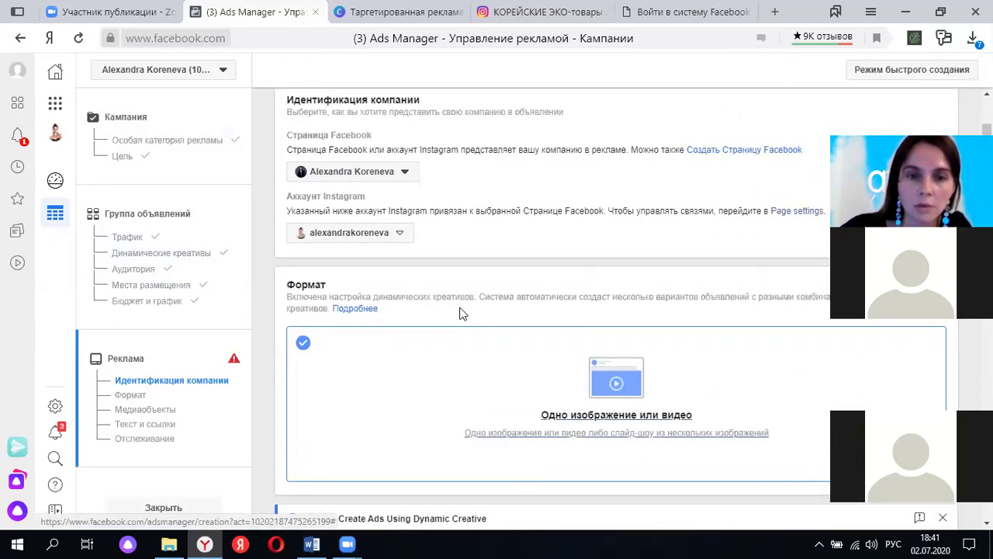
click(404, 191)
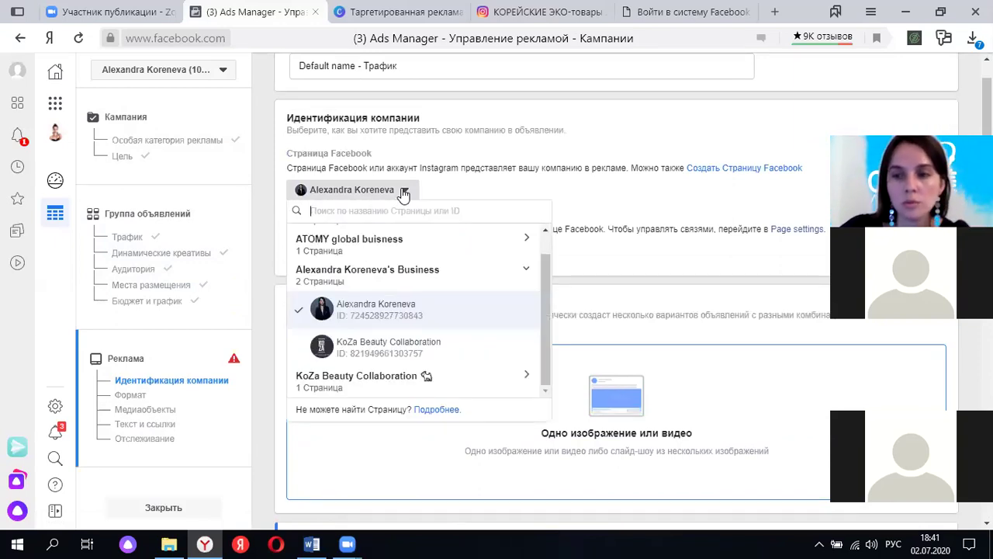
click(405, 192)
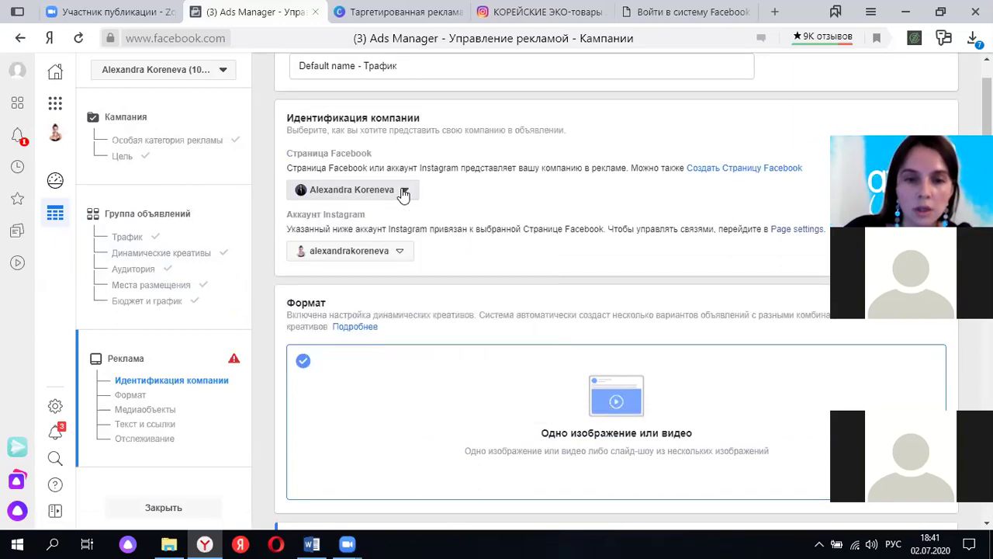
Open the account's image library from the ad's Медиаобъекты section and browse the existing images.
scroll(520, 279, down, 2)
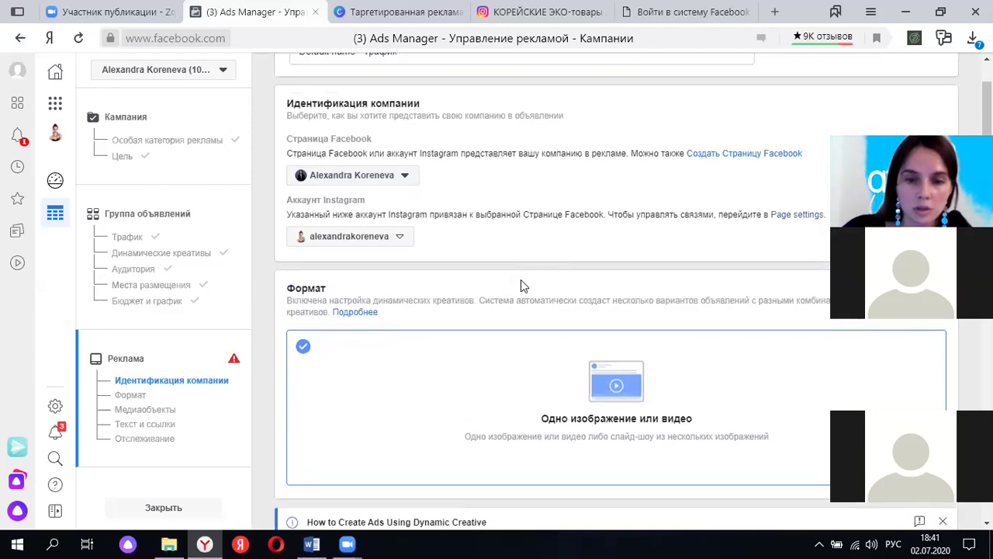
scroll(522, 287, down, 5)
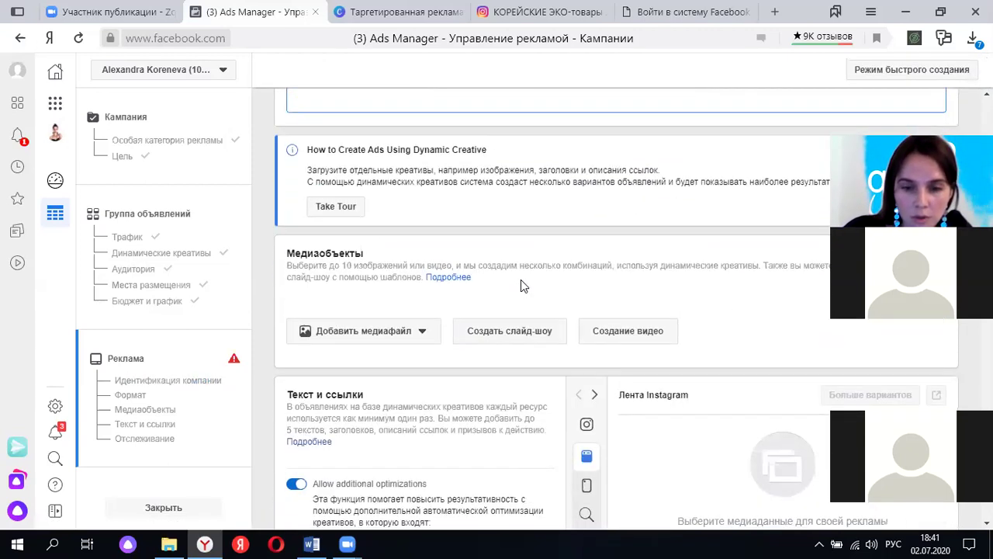
scroll(520, 284, down, 1)
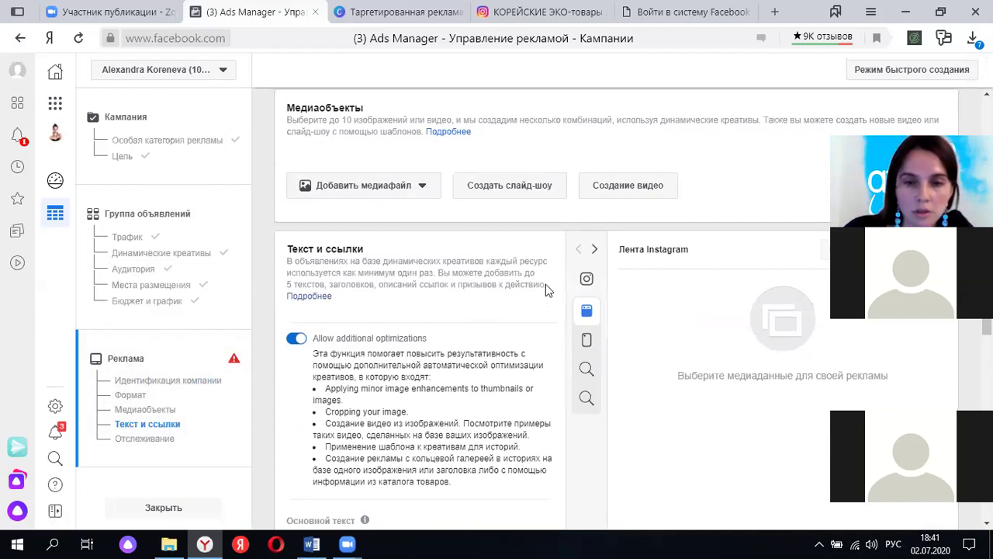
scroll(508, 299, down, 1)
scroll(374, 215, up, 1)
click(396, 192)
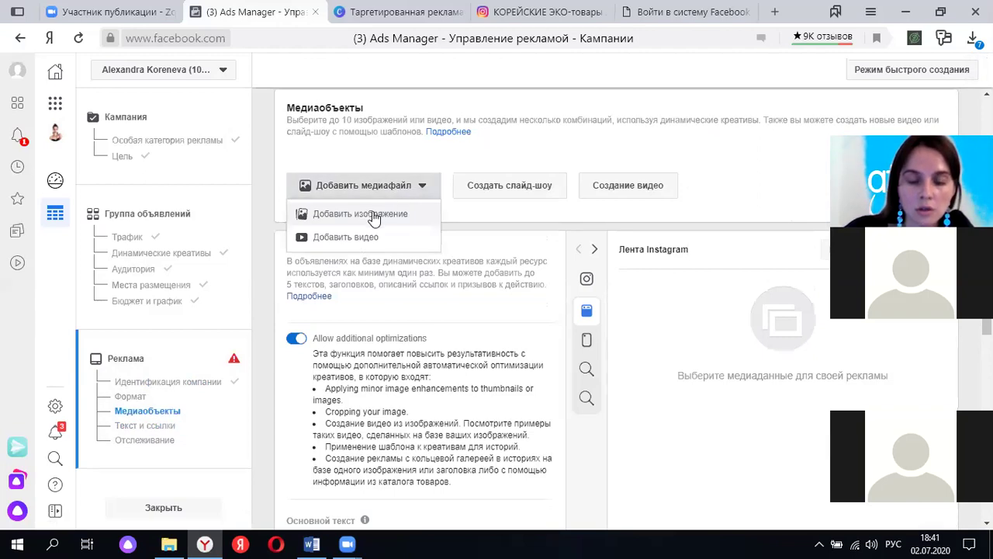
click(373, 214)
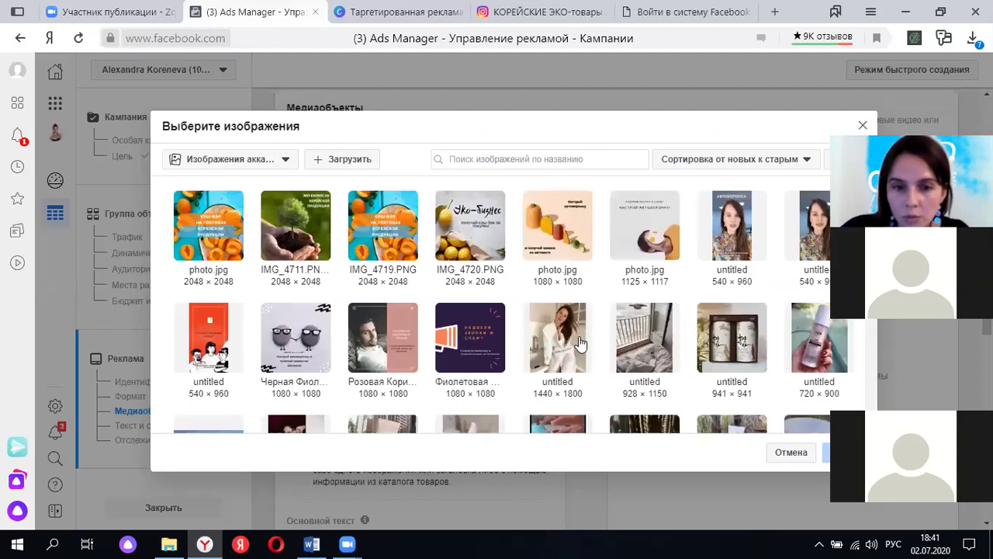
scroll(301, 271, down, 3)
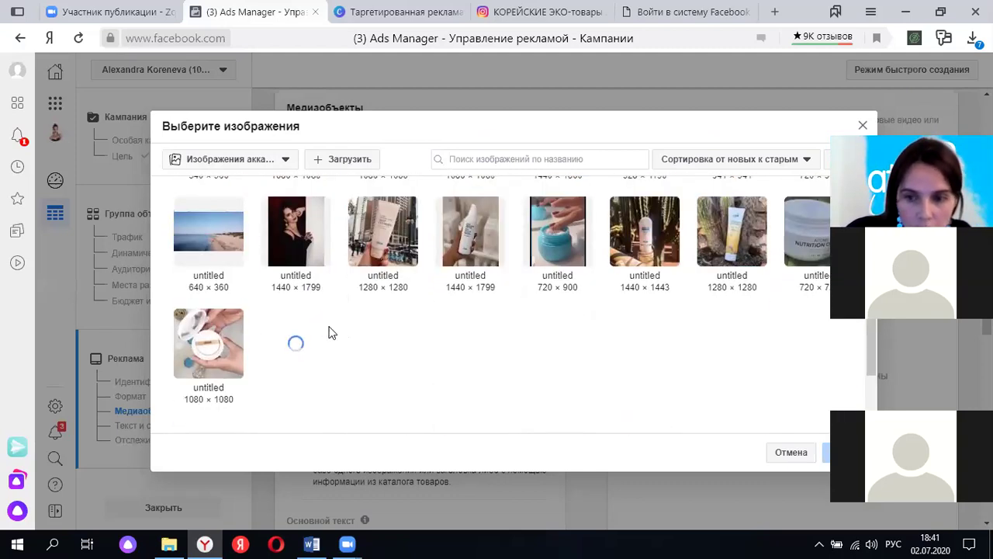
scroll(440, 343, up, 3)
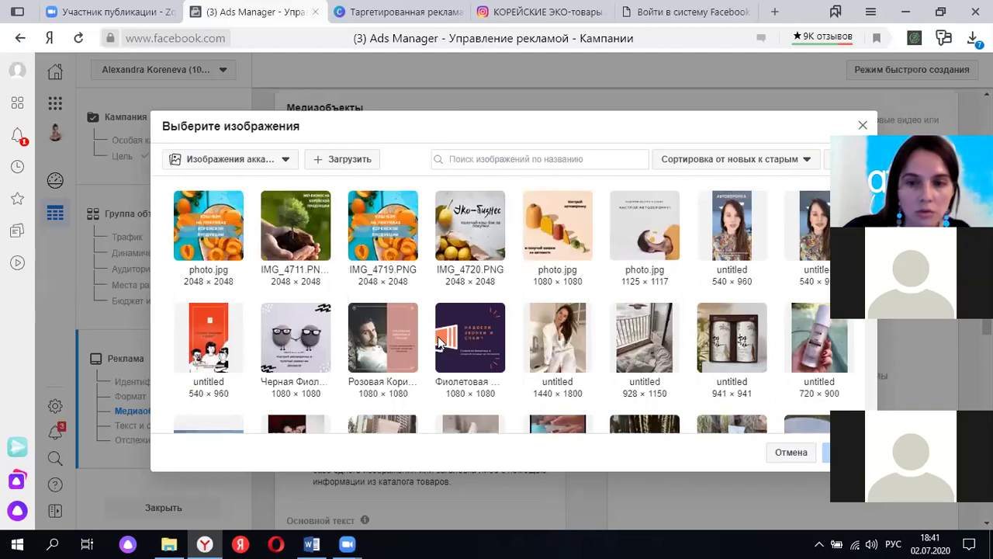
Upload the three white bottle photos starting with 106412002, 106601750 and 106794612 from the desktop folder таргет.
click(359, 160)
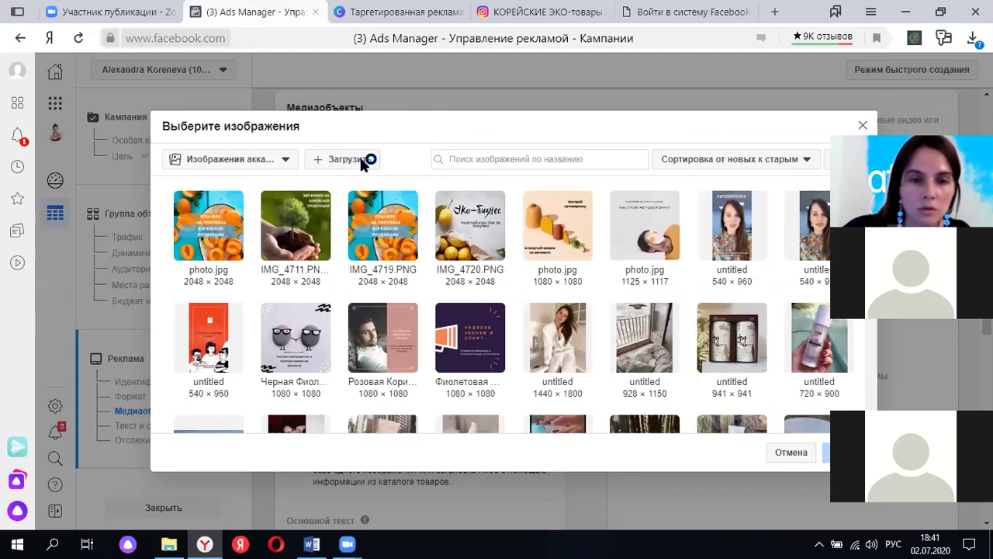
click(437, 120)
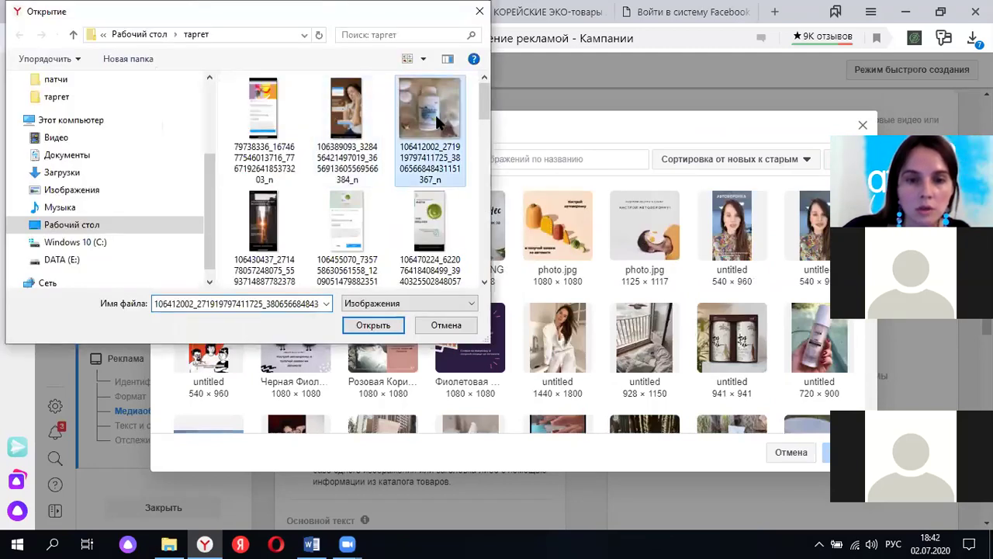
drag(484, 113, 486, 189)
click(426, 97)
scroll(366, 202, down, 5)
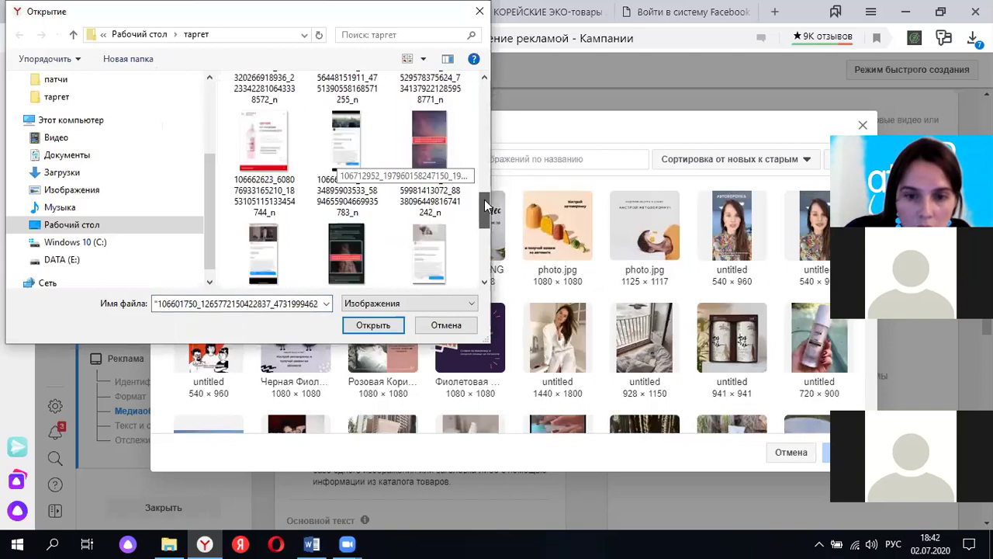
click(366, 201)
click(377, 325)
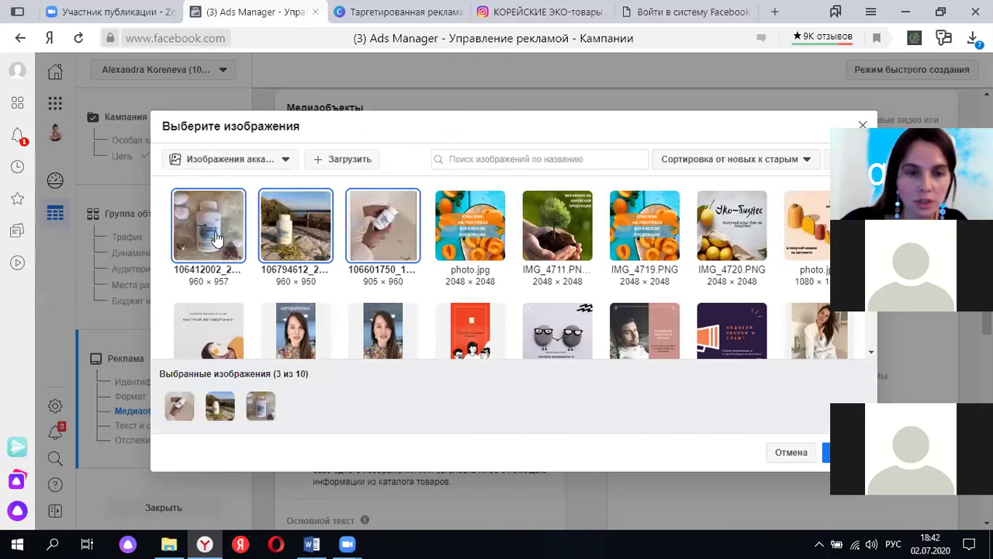
Add the three uploaded bottle photos to the ad's media, deselecting and reselecting the first one beforehand.
click(217, 236)
click(218, 236)
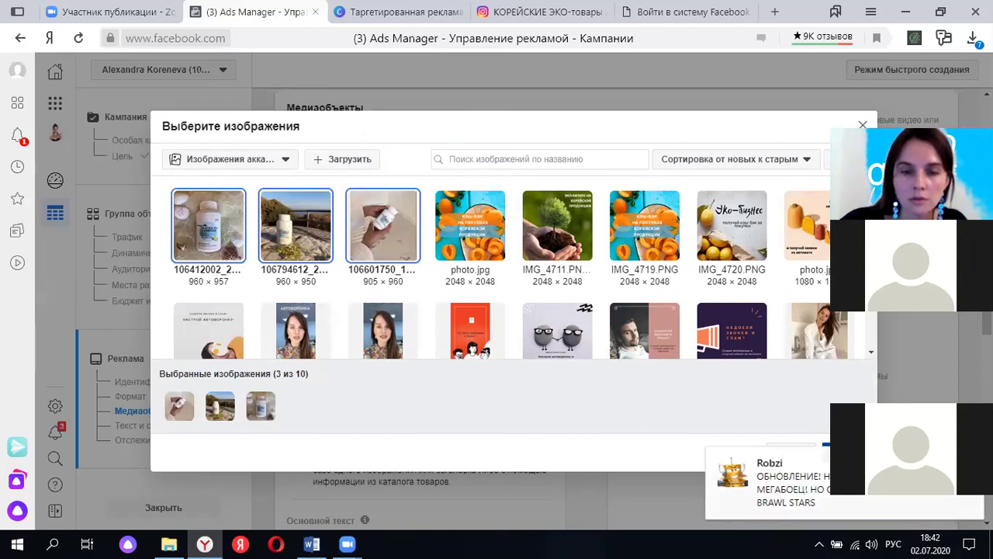
click(849, 452)
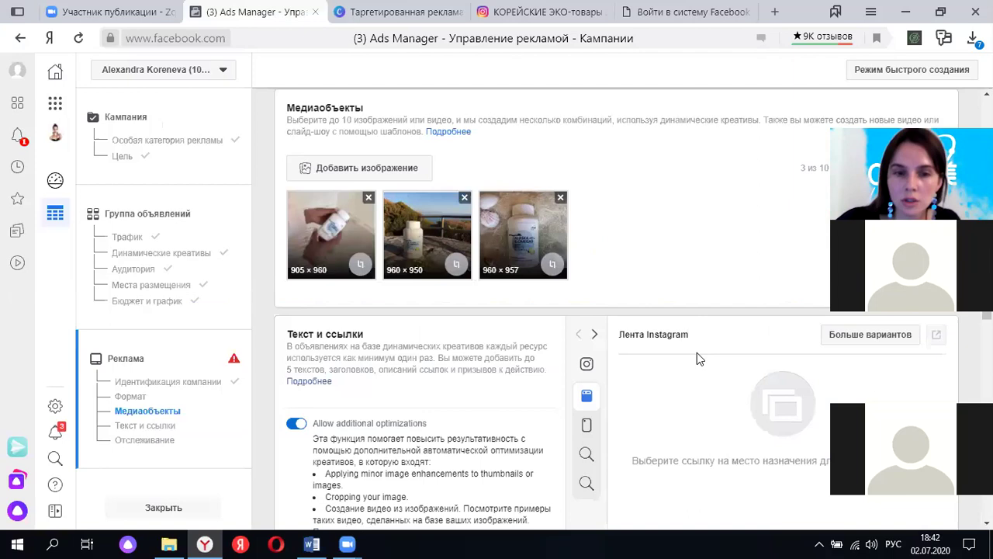
Examine the Текст и ссылки section, including the main text, headline and website URL fields, alongside the added images.
scroll(617, 310, down, 2)
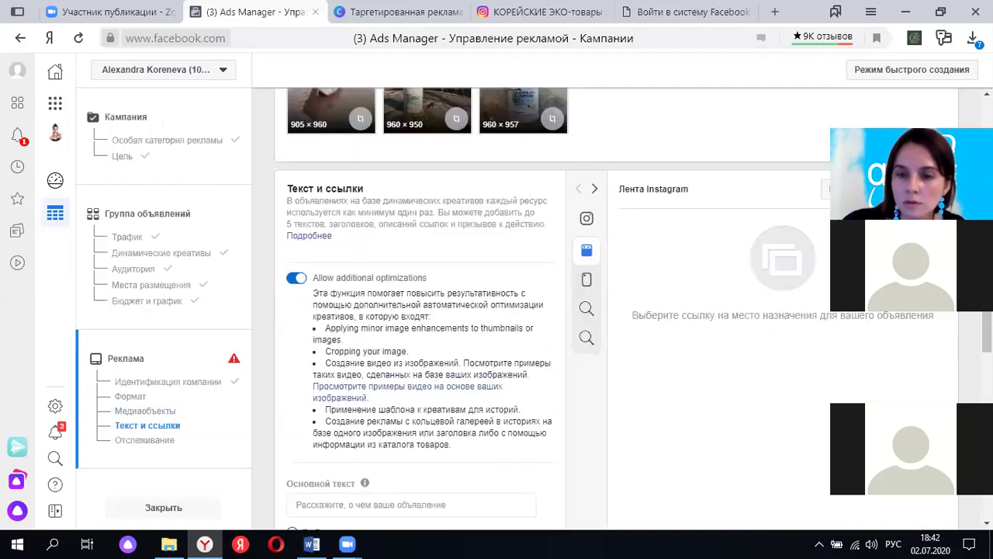
scroll(669, 194, up, 3)
scroll(669, 194, down, 4)
scroll(671, 199, up, 3)
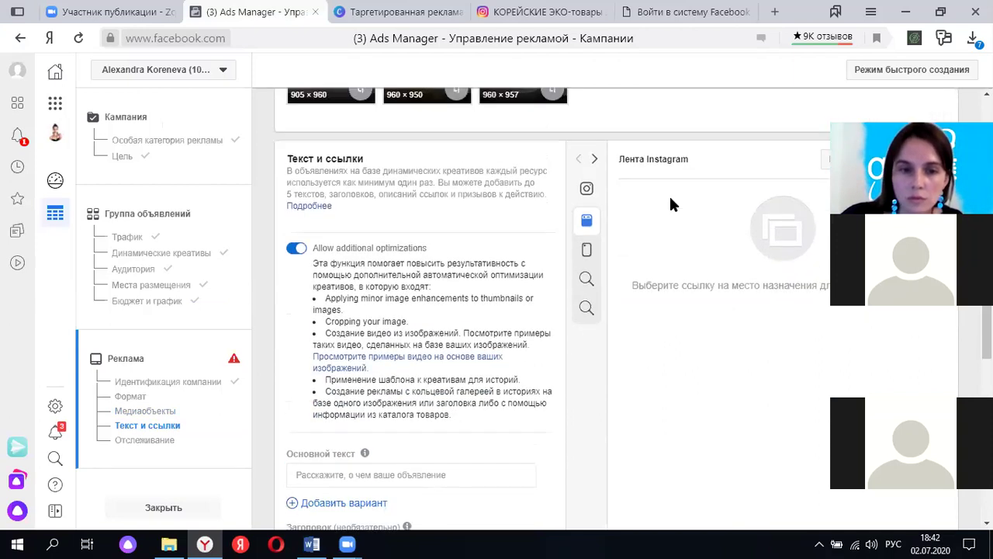
scroll(508, 333, down, 4)
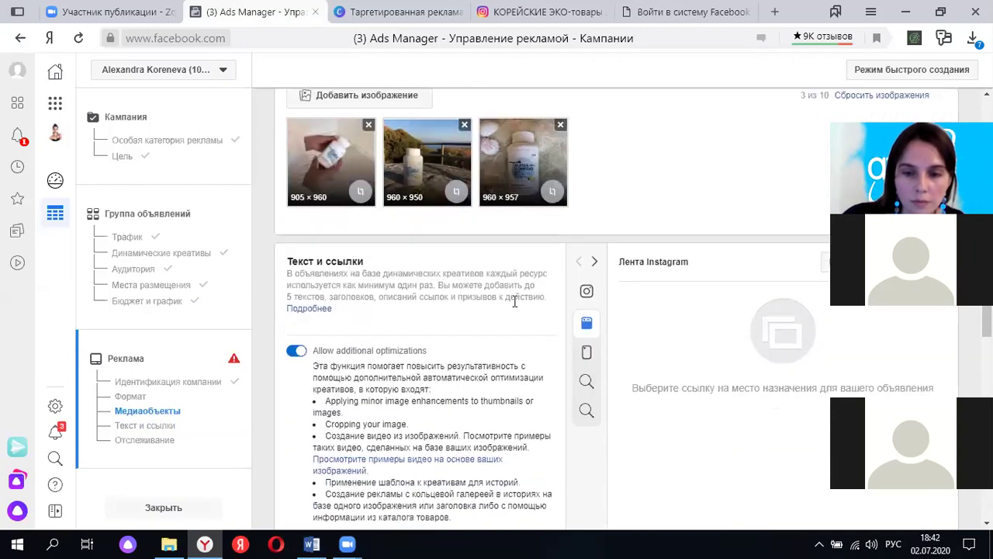
scroll(508, 334, down, 2)
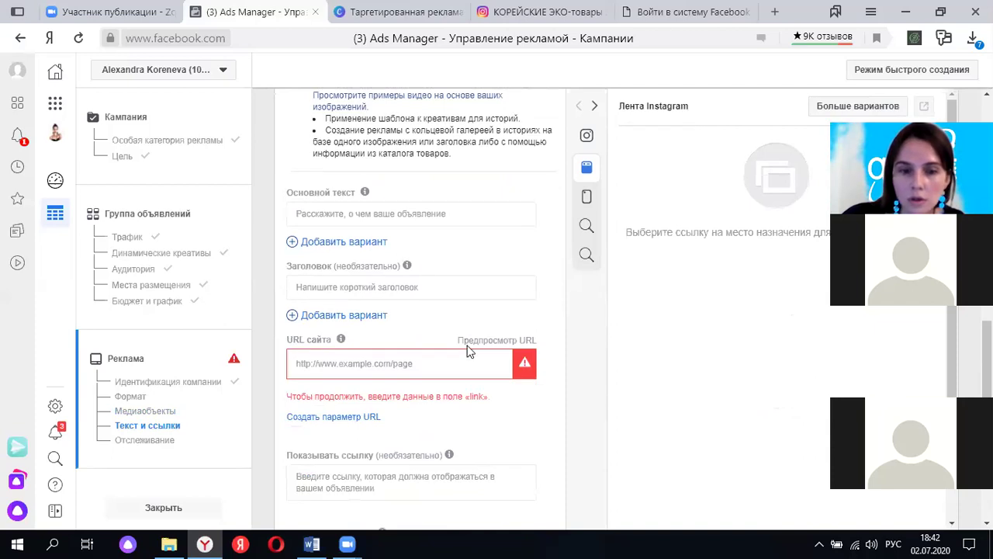
scroll(442, 349, up, 2)
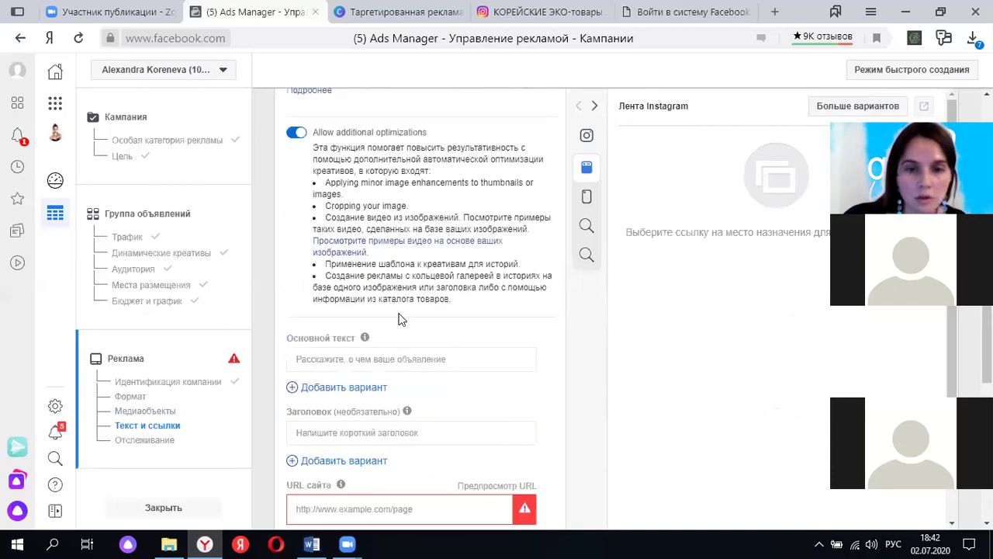
scroll(423, 350, down, 1)
mouse_move(410, 351)
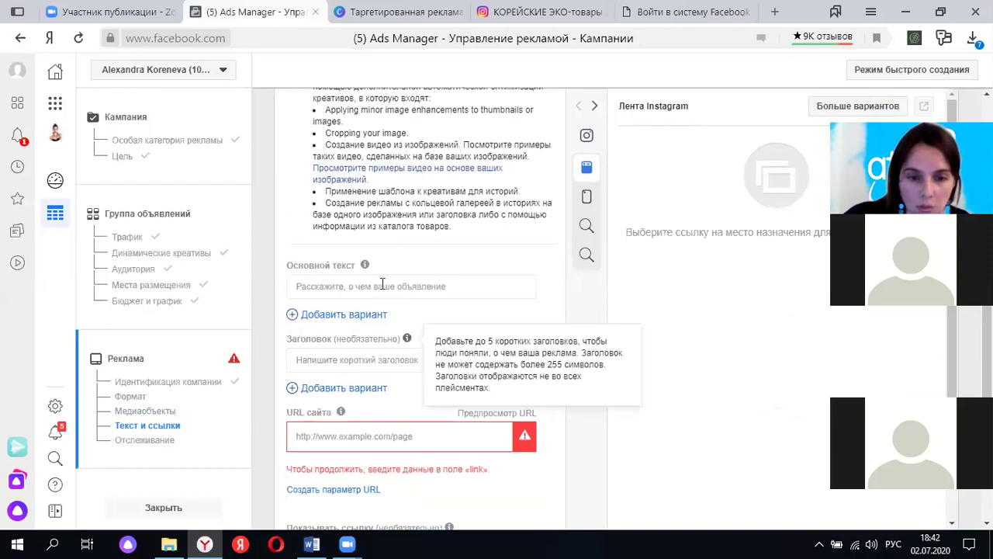
click(399, 288)
scroll(730, 308, up, 6)
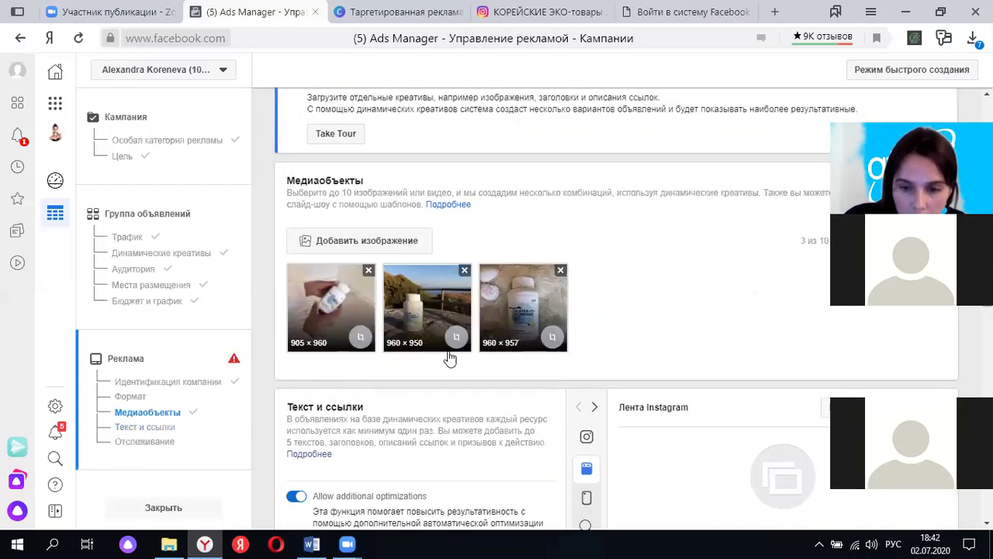
scroll(523, 365, down, 2)
scroll(478, 365, down, 2)
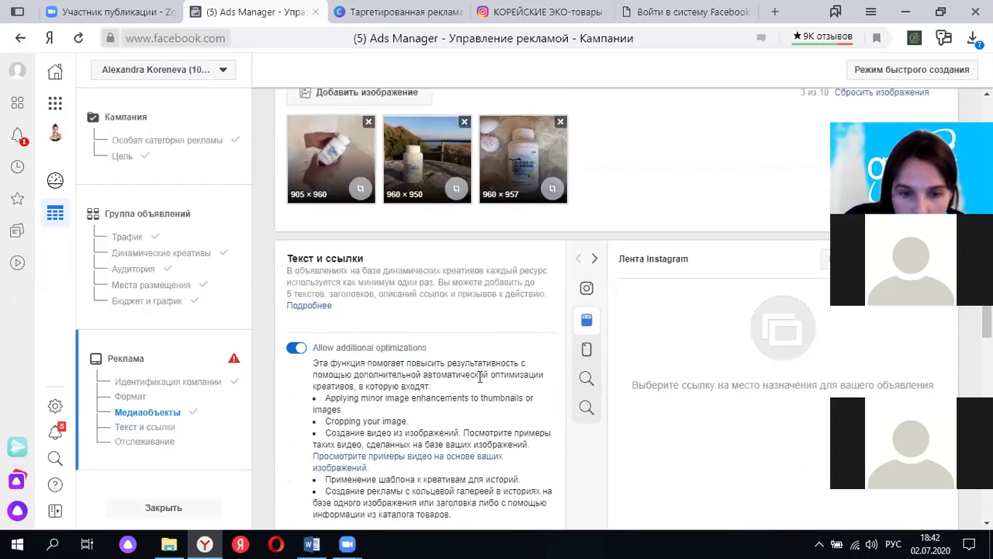
Enter "омега 3" as the ad's main text and add a second text variant "полинесыщенные жк".
scroll(481, 382, down, 3)
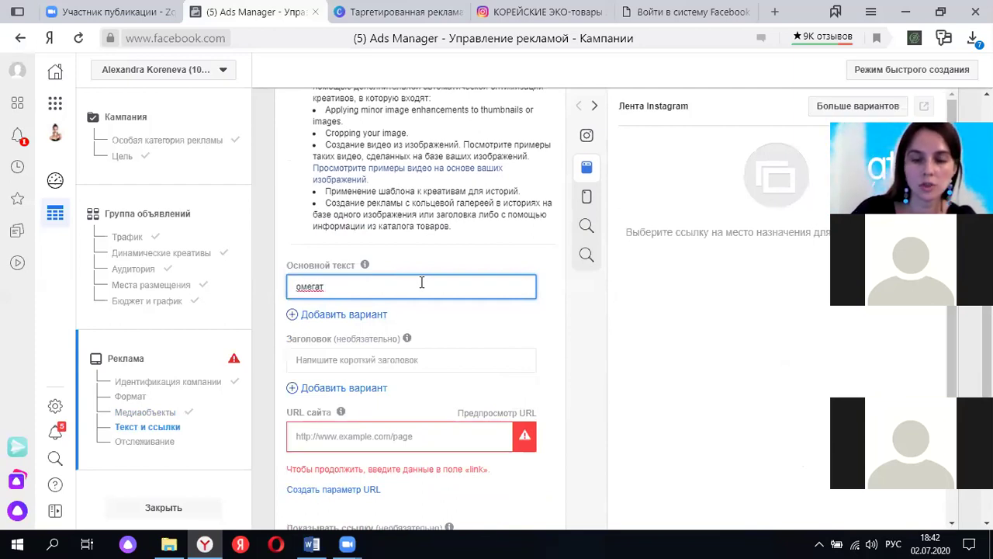
key(BackSpace)
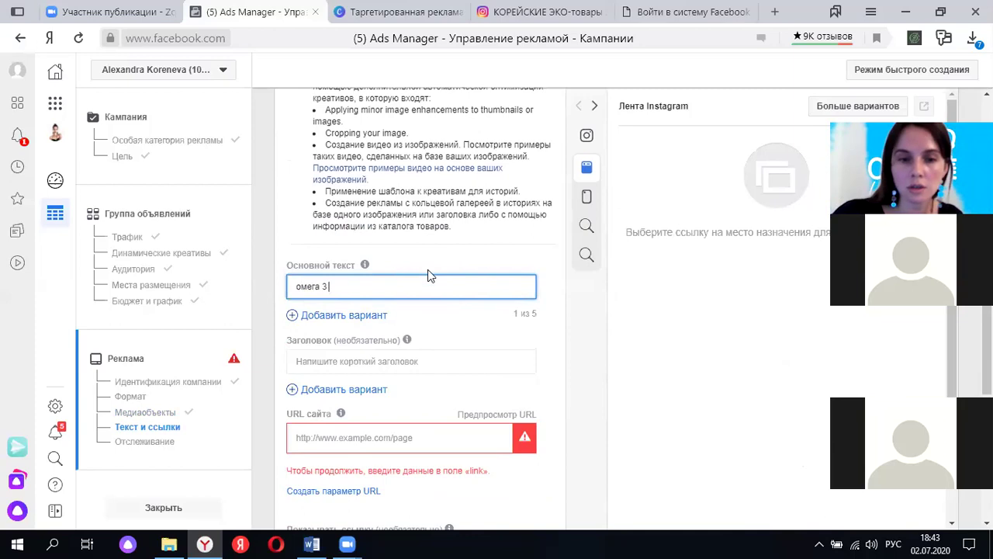
scroll(427, 366, down, 1)
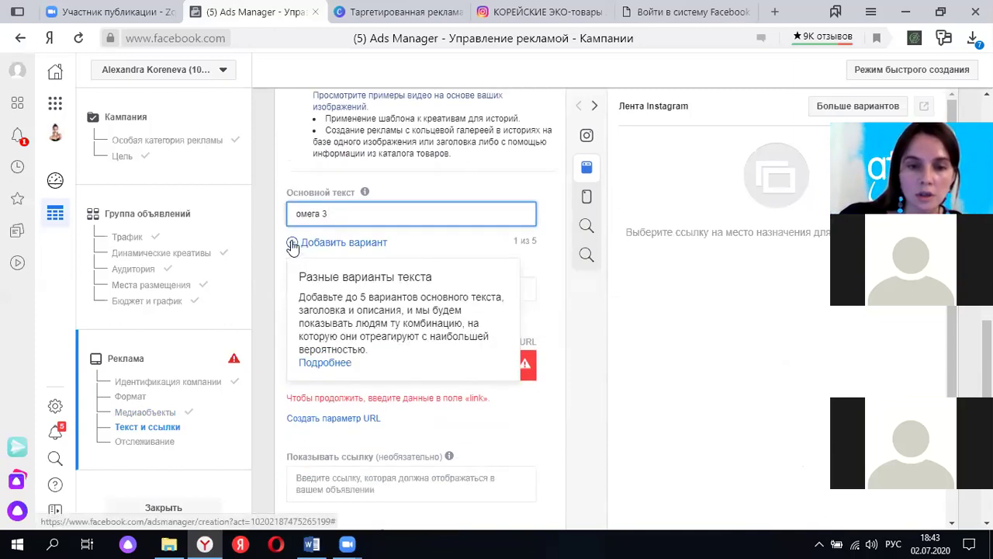
click(293, 245)
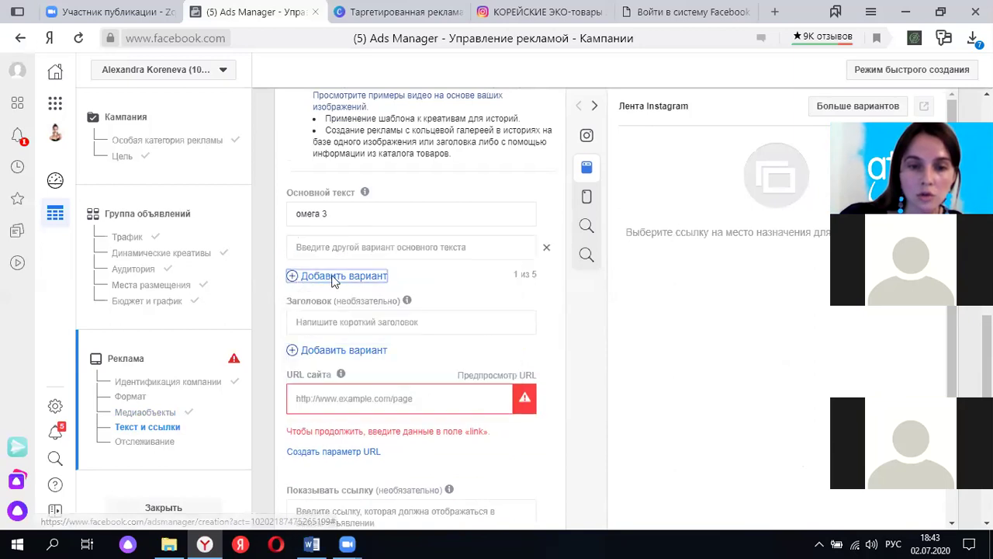
click(341, 248)
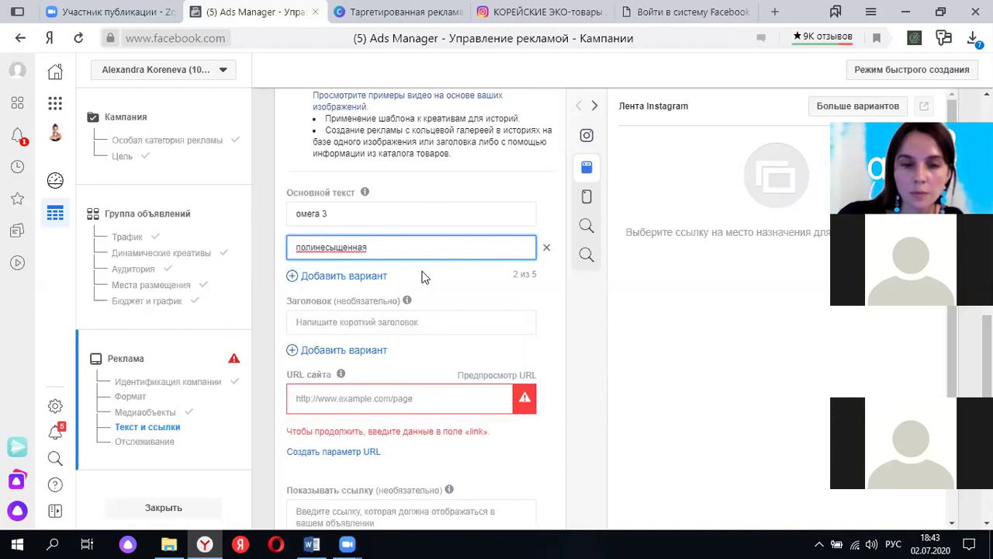
key(BackSpace)
key(BackSpace)
key(BackSpace)
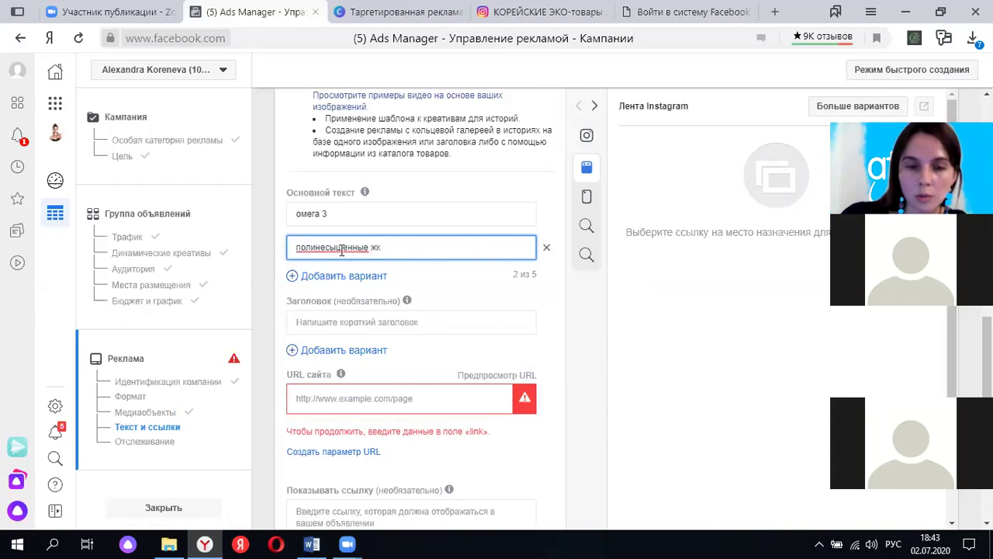
Add a third main text variant reading "123".
scroll(536, 342, down, 1)
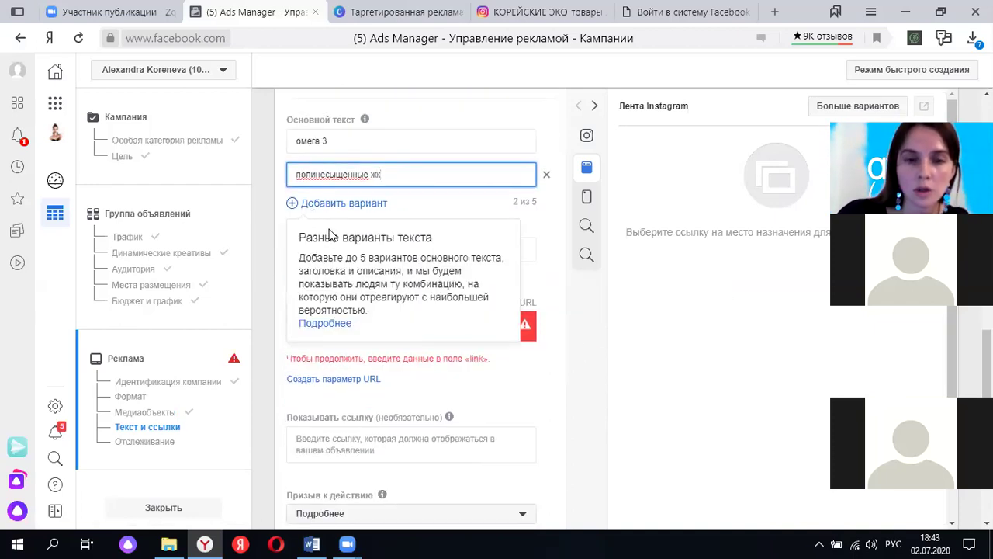
click(295, 204)
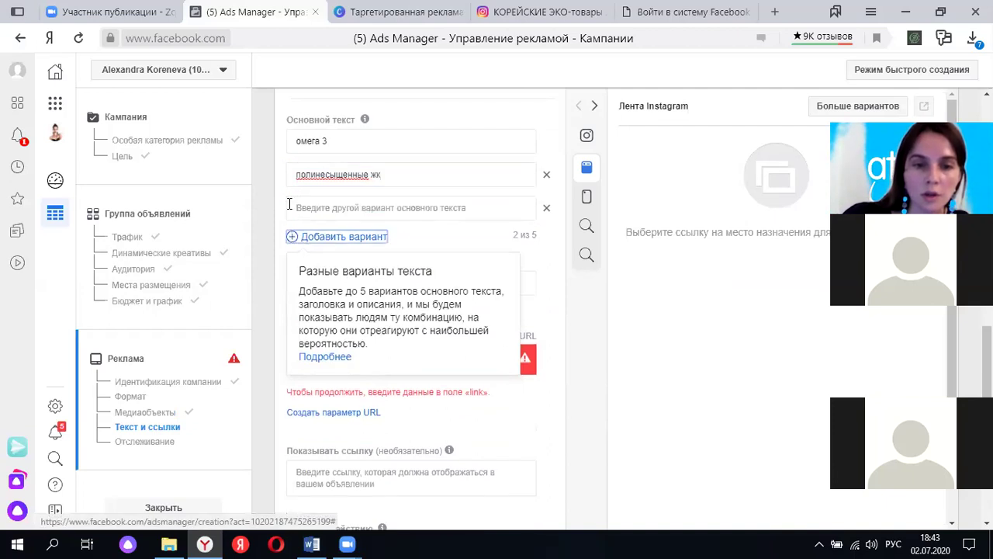
click(364, 204)
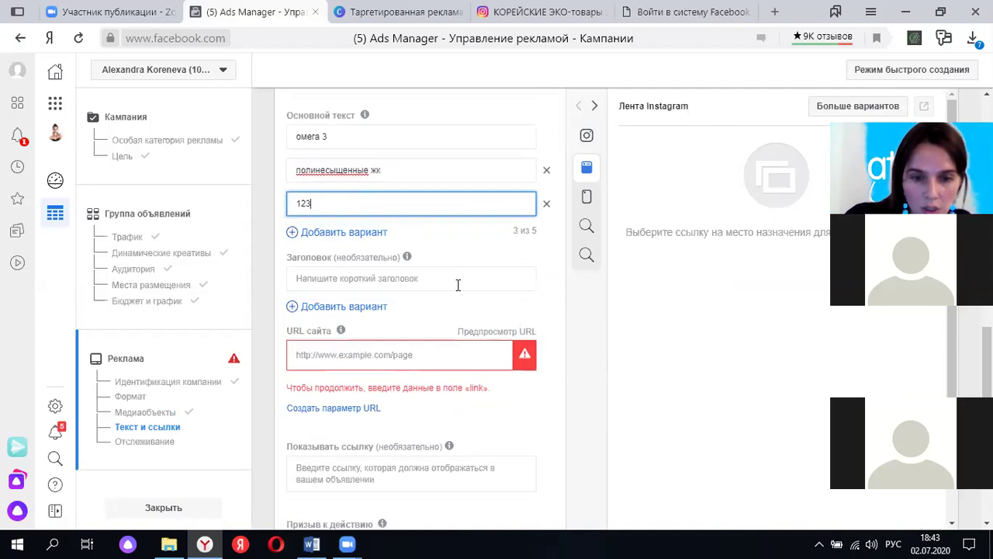
Open the Taplink page from the atomy.voronezh Instagram profile and look through its ordering, catalogue and registration links.
scroll(446, 283, down, 2)
click(341, 217)
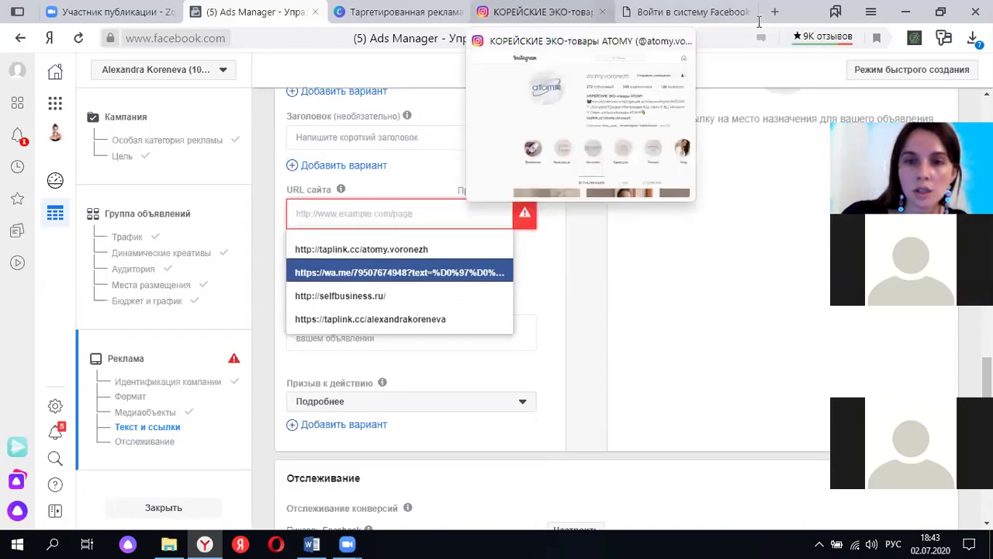
click(543, 12)
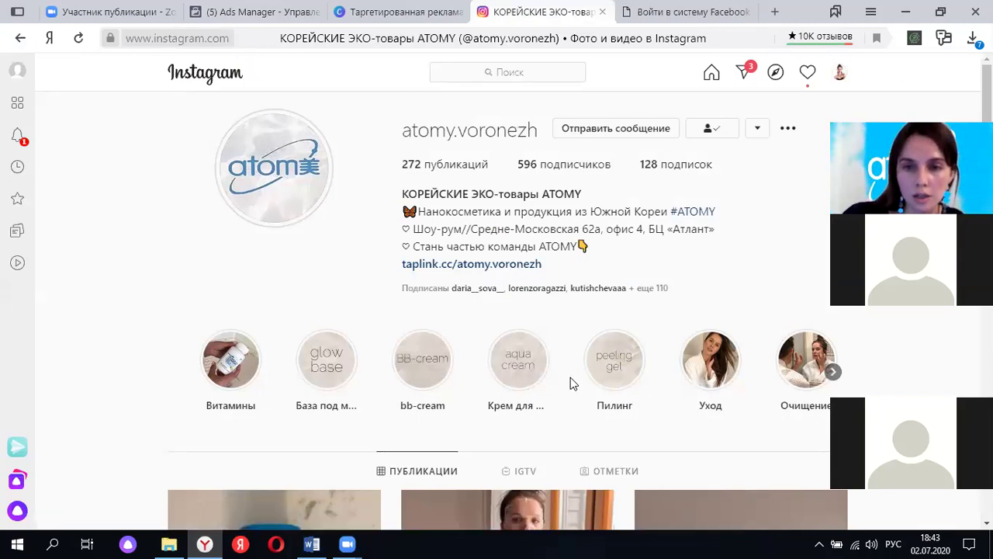
click(489, 266)
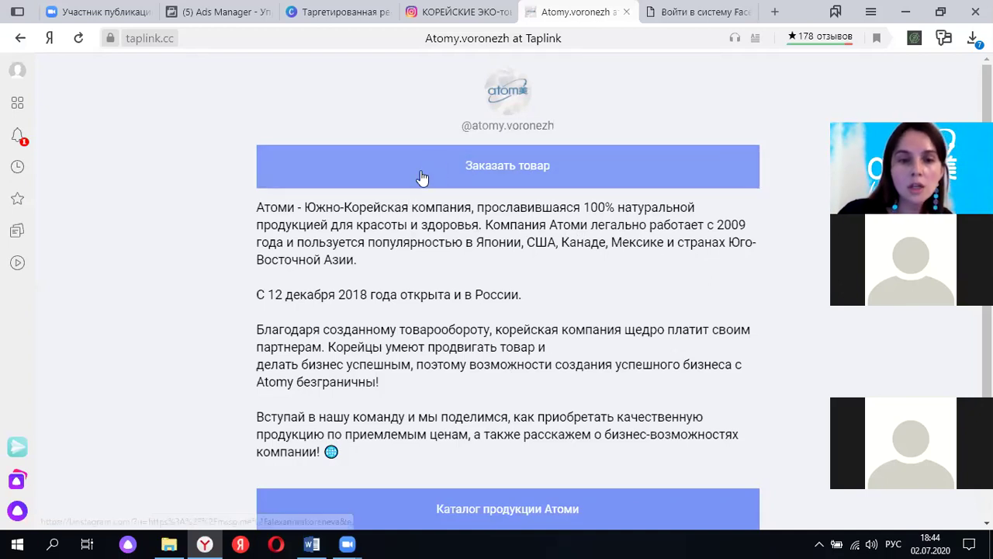
scroll(563, 284, down, 2)
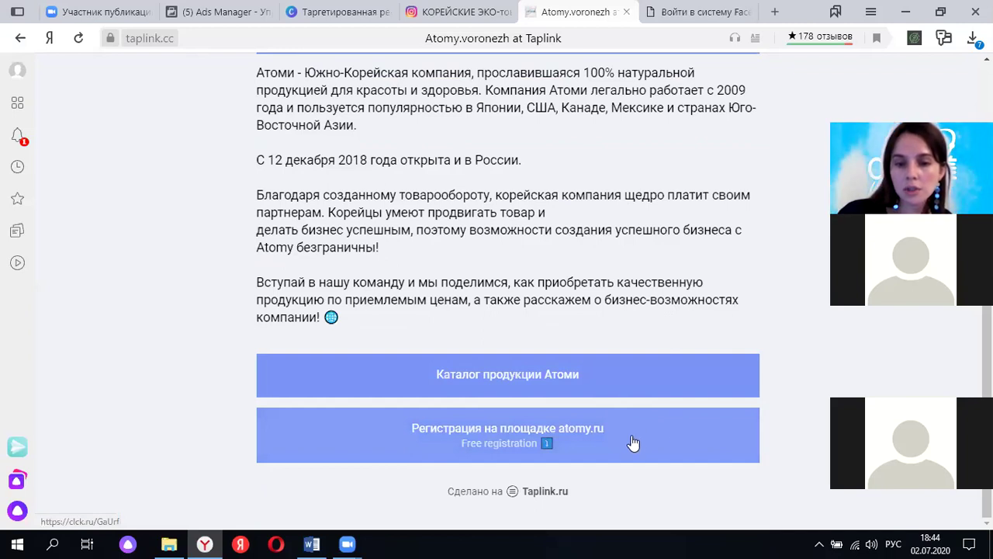
scroll(554, 313, up, 3)
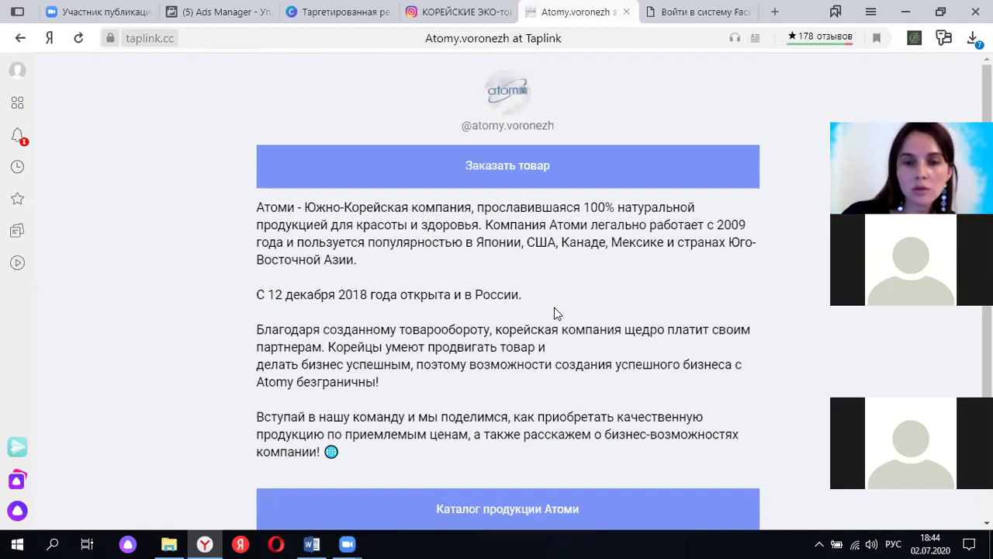
Revisit the atomy.voronezh Instagram profile and examine the already opened Taplink page again, down to its registration link.
click(479, 21)
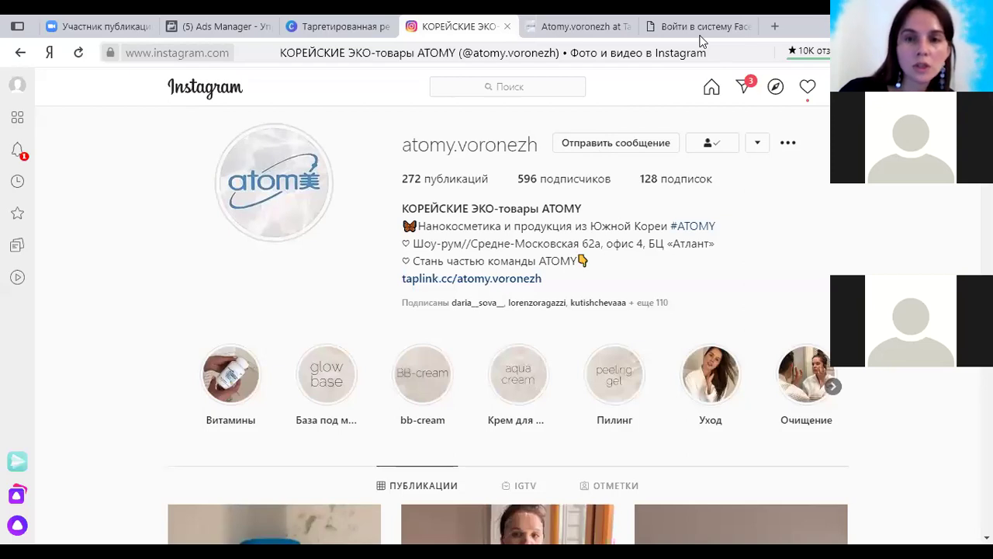
click(579, 26)
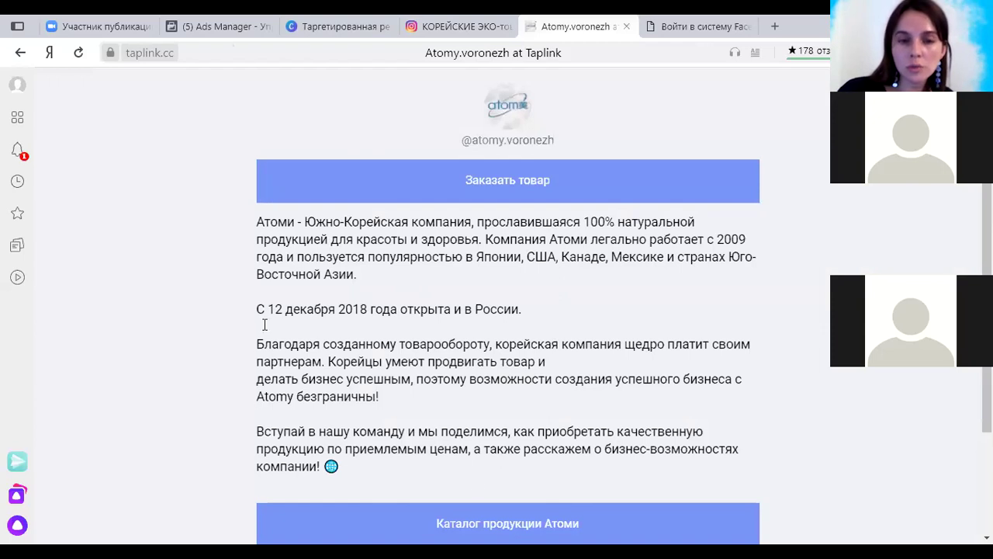
scroll(636, 466, down, 3)
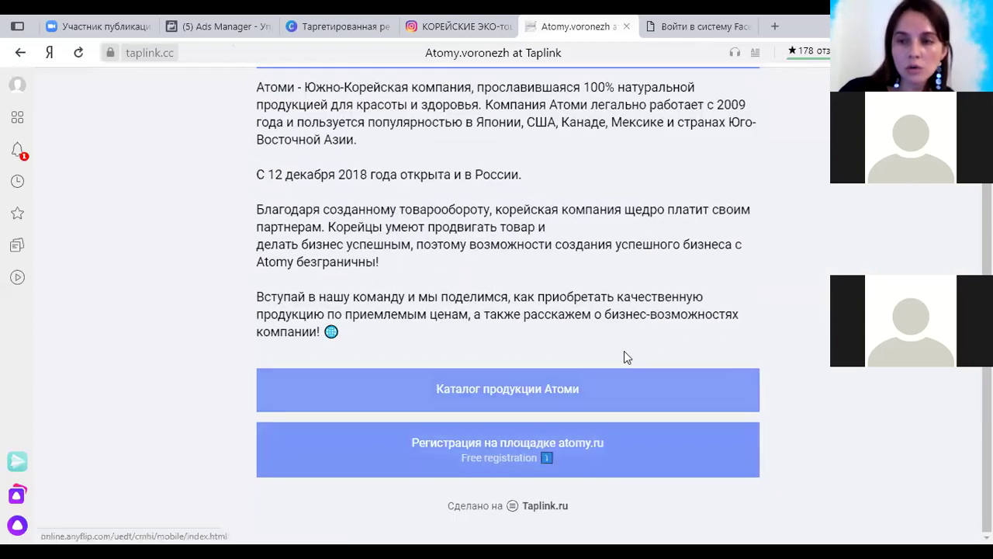
scroll(621, 277, up, 1)
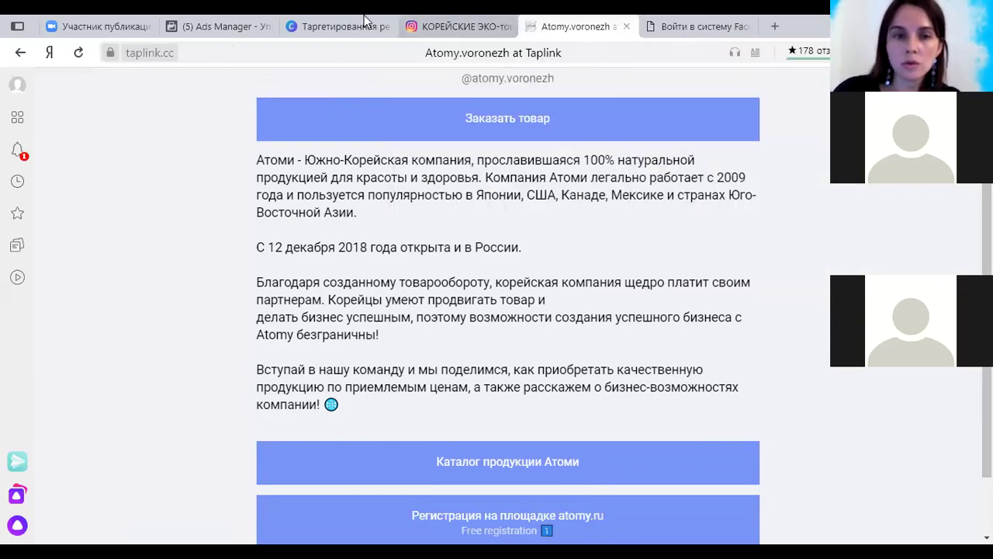
click(316, 28)
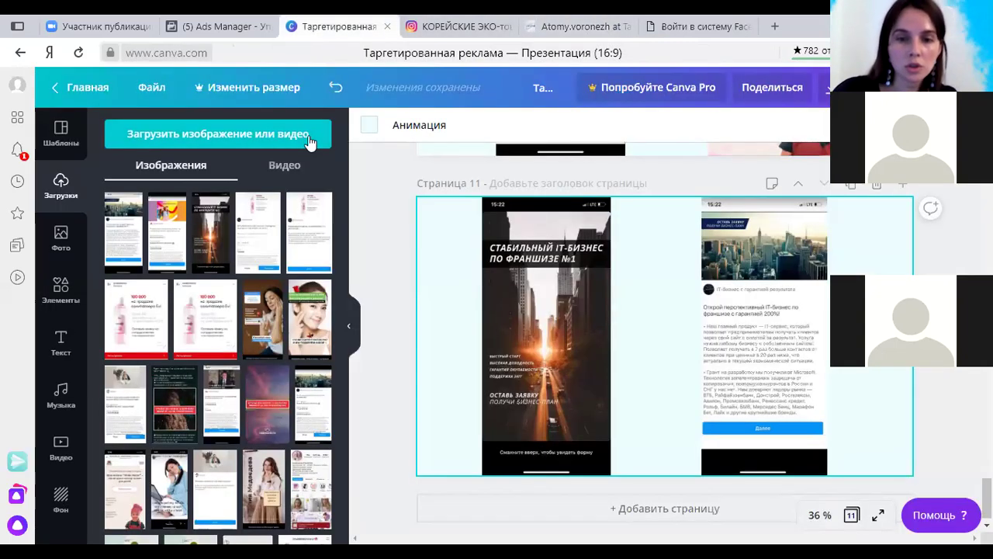
click(429, 22)
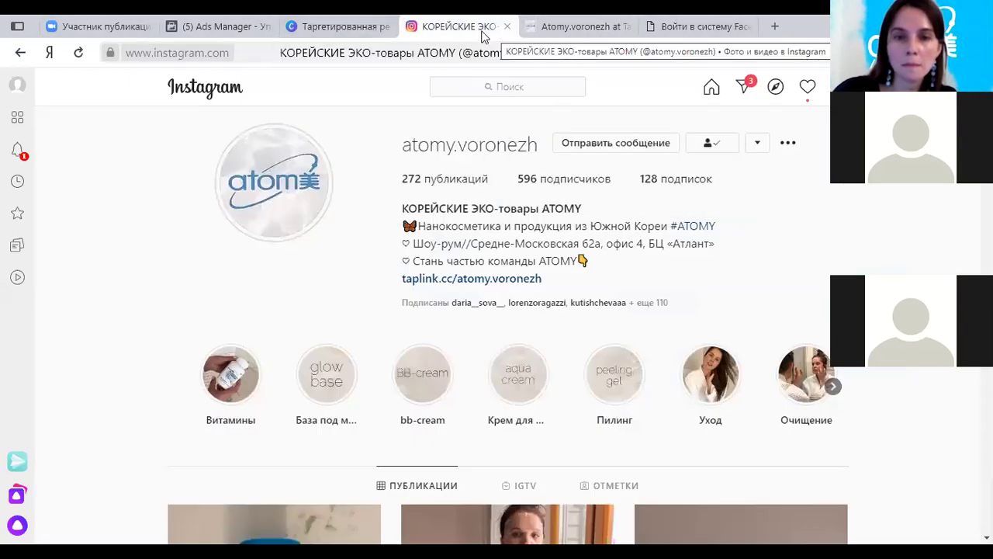
mouse_move(592, 31)
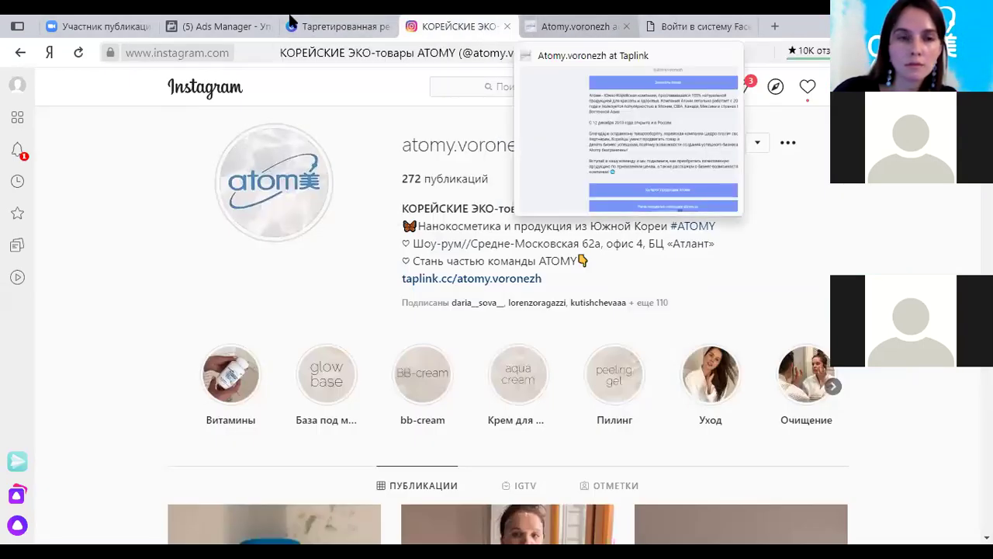
click(231, 31)
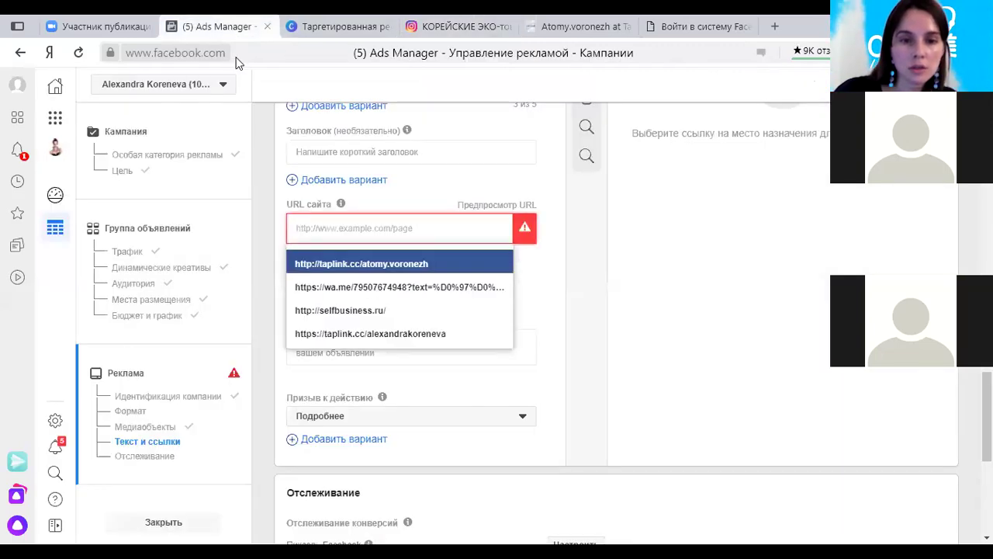
click(574, 26)
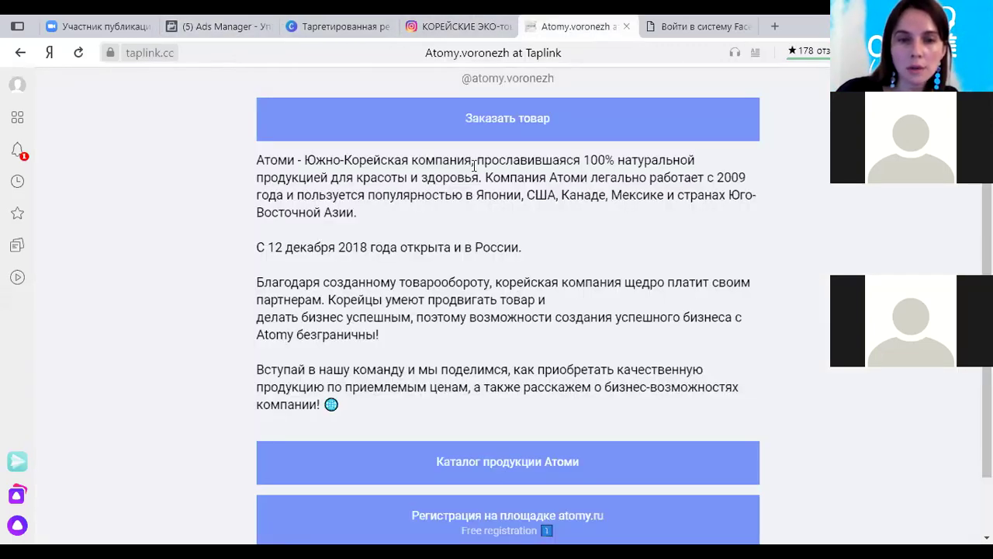
scroll(474, 165, up, 1)
Copy the Taplink link address from the atomy.voronezh Instagram profile and paste it as the ad's website URL in Ads Manager.
click(457, 27)
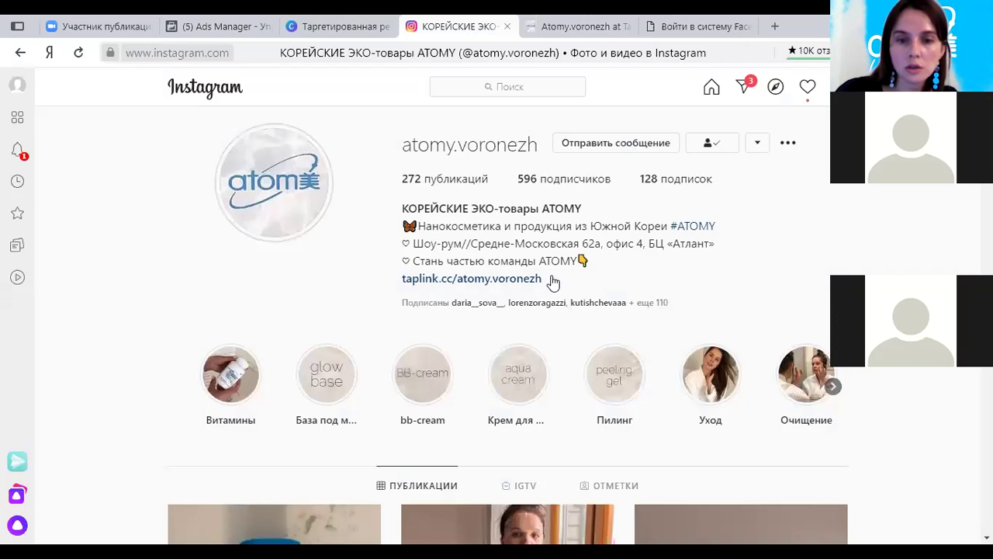
right_click(456, 281)
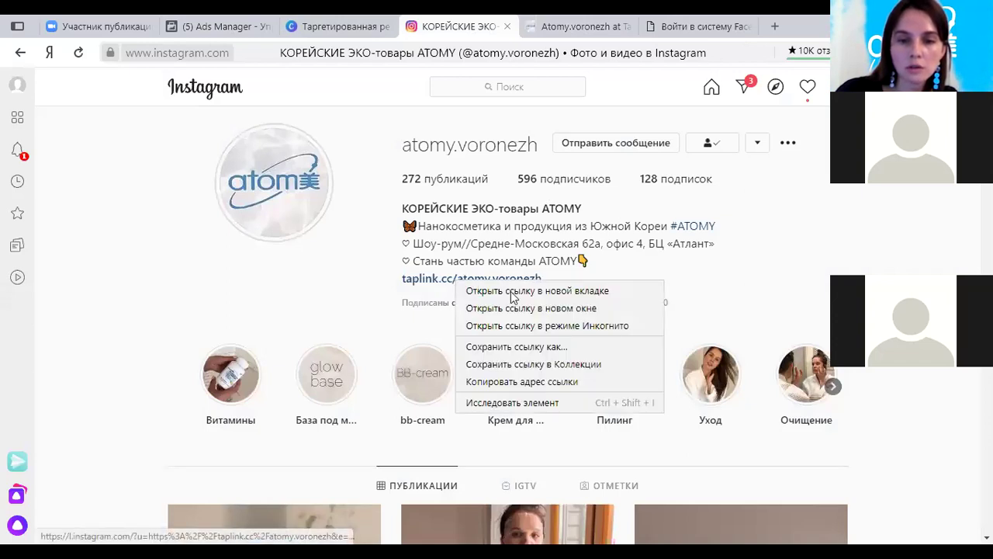
click(524, 381)
click(342, 29)
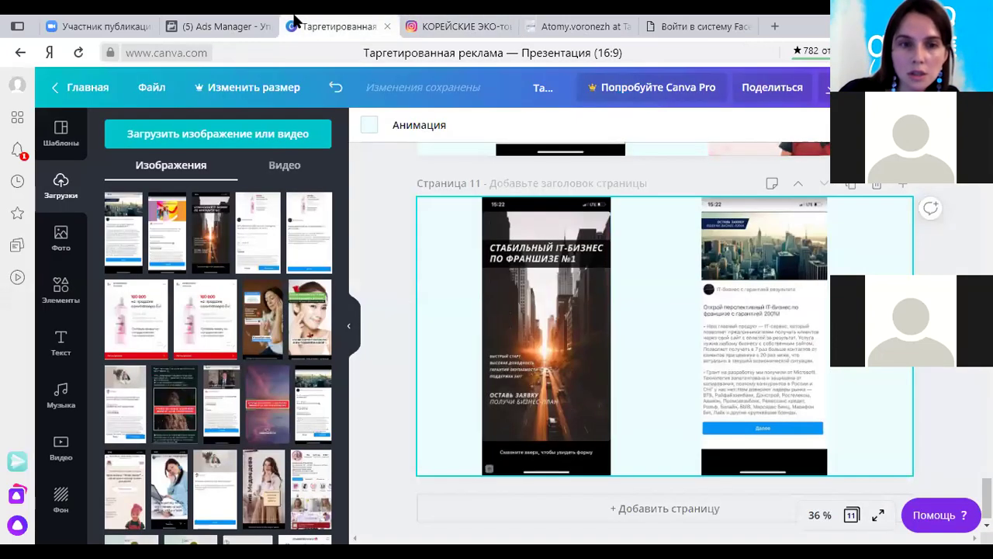
click(203, 28)
click(322, 227)
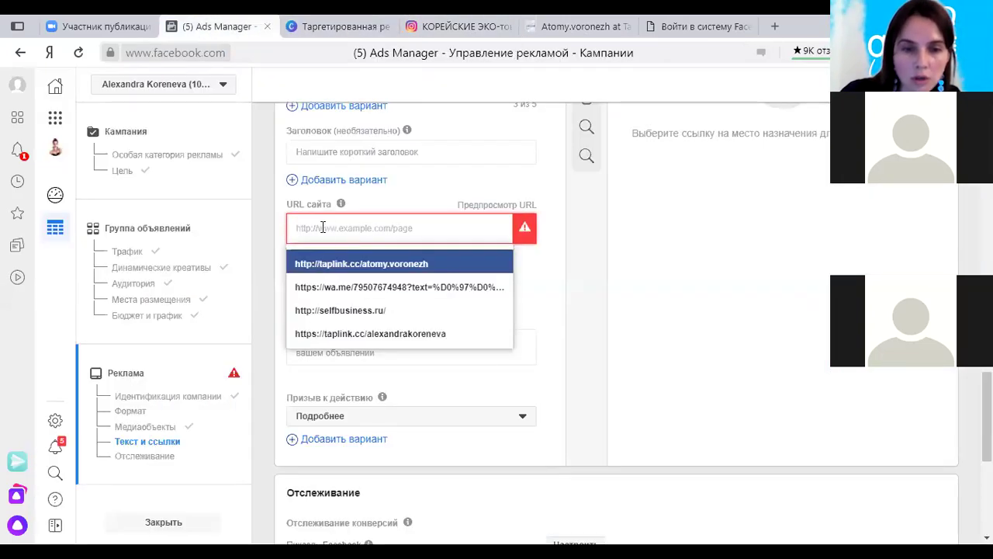
right_click(323, 226)
click(350, 333)
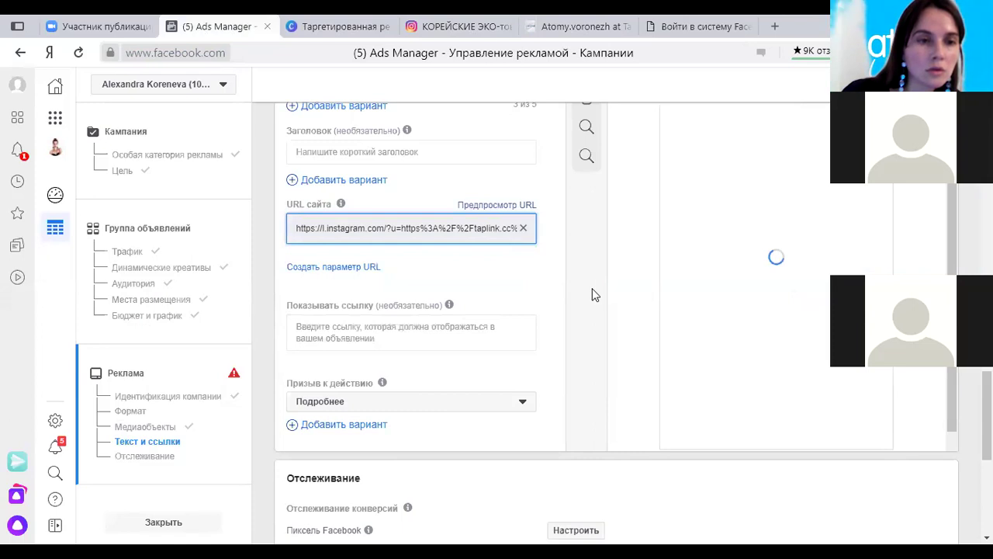
Check the Instagram feed preview of the ad against the added images, text variants and website URL.
scroll(559, 321, up, 10)
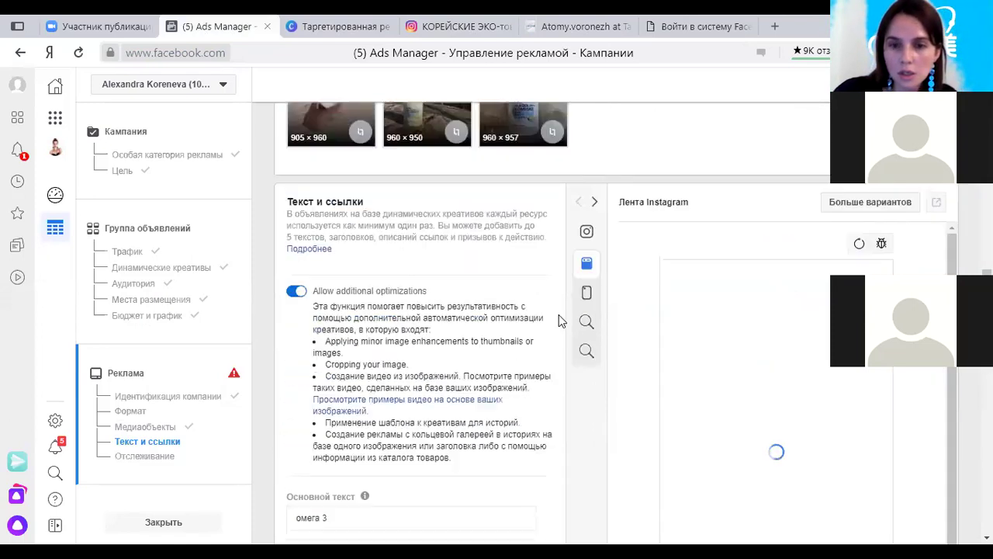
scroll(558, 322, down, 2)
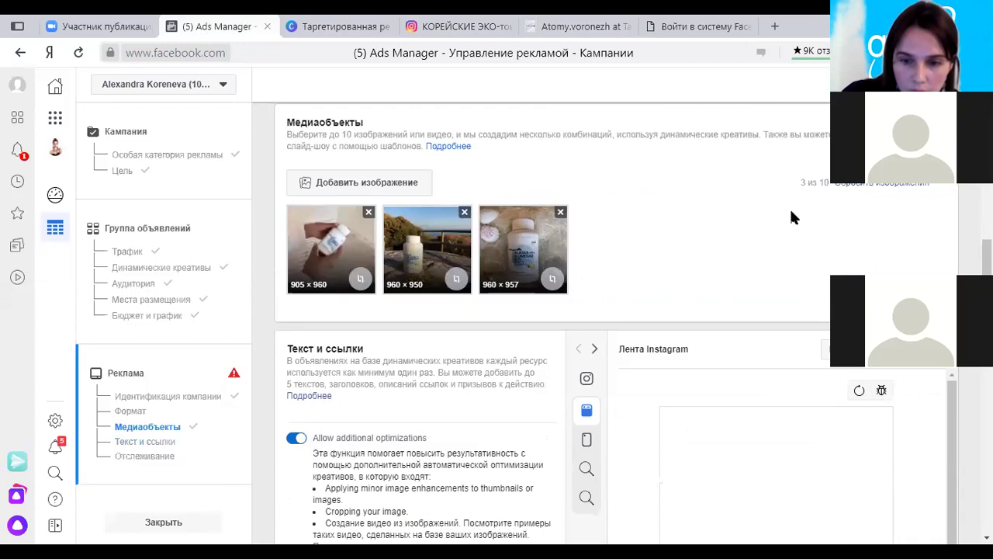
scroll(791, 217, down, 3)
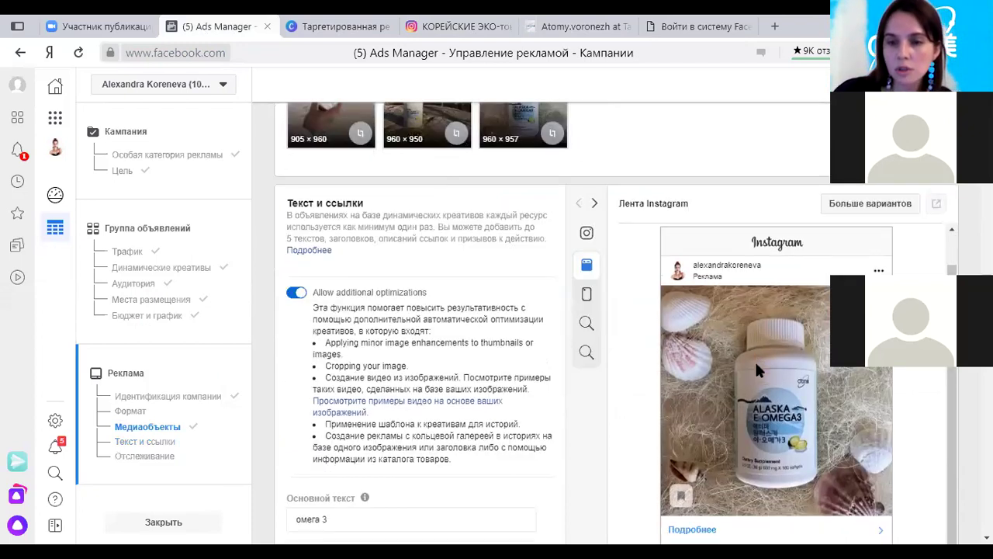
scroll(743, 330, down, 5)
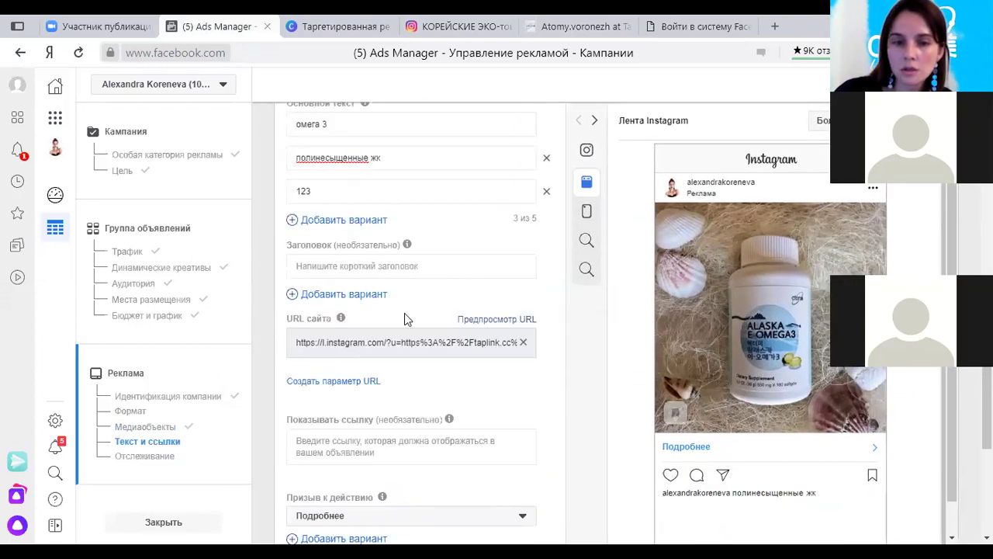
View the available Призыв к действию options without changing the selection, and inspect the Отслеживание section.
scroll(405, 318, down, 1)
scroll(405, 318, down, 3)
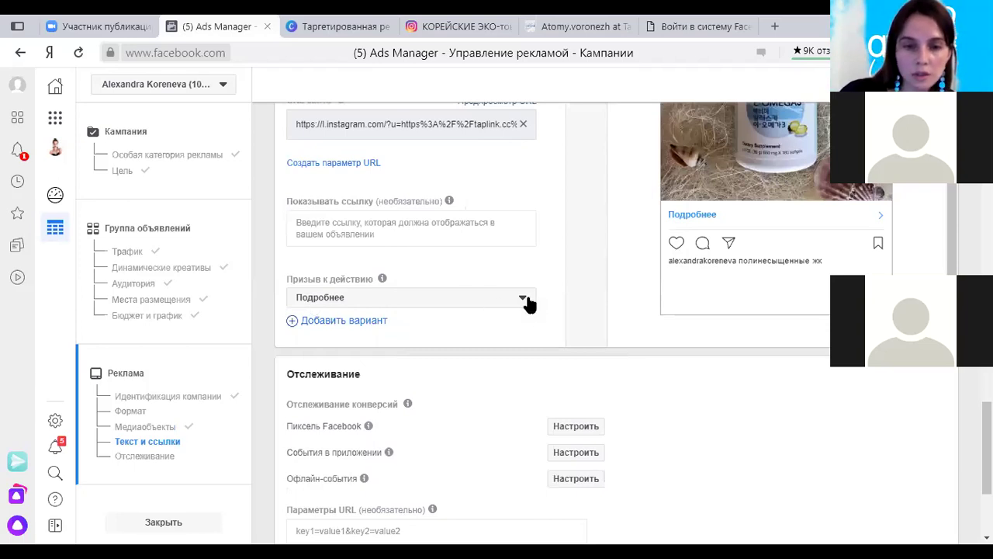
click(524, 299)
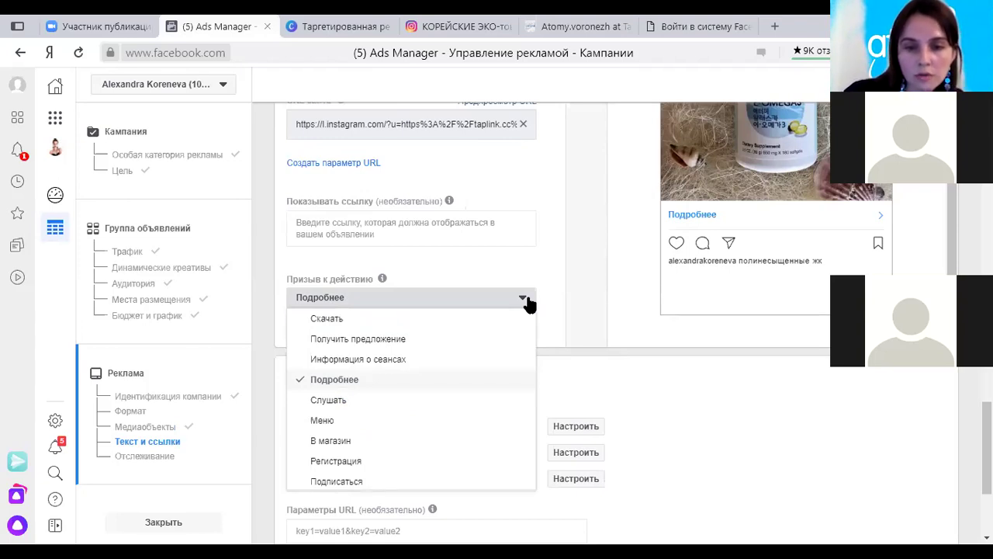
click(526, 303)
scroll(528, 395, down, 3)
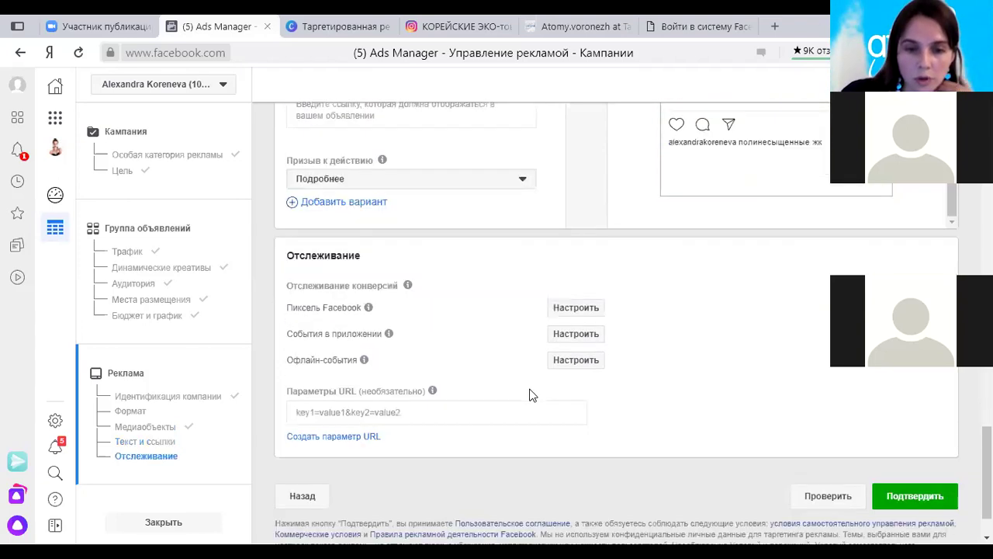
Review the conversion tracking and URL parameter options in the Отслеживание section.
scroll(529, 395, down, 1)
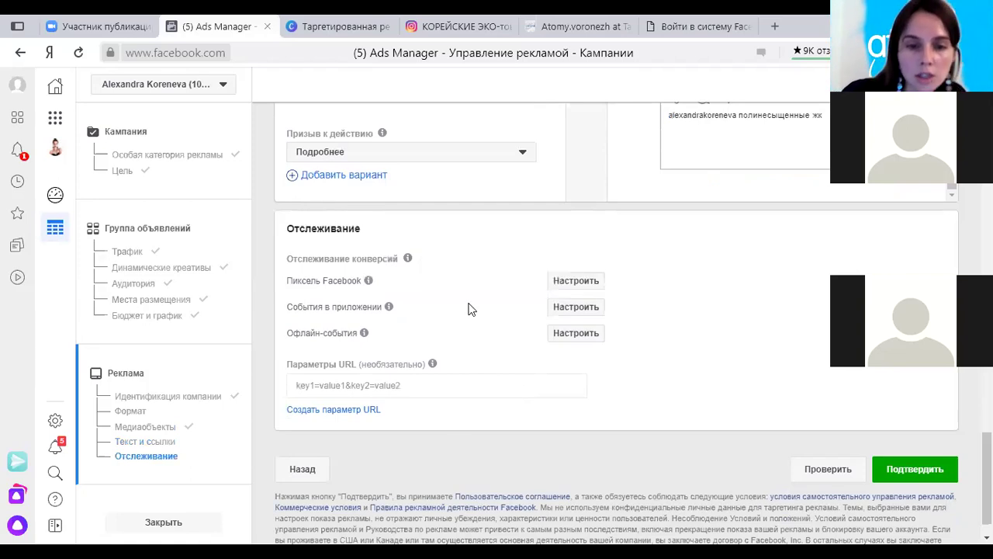
scroll(516, 378, down, 1)
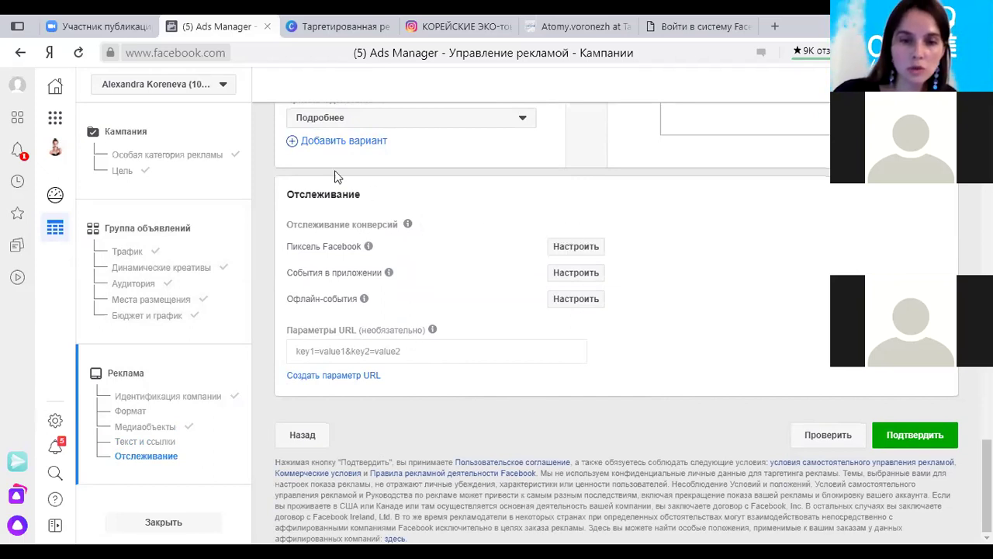
mouse_move(433, 329)
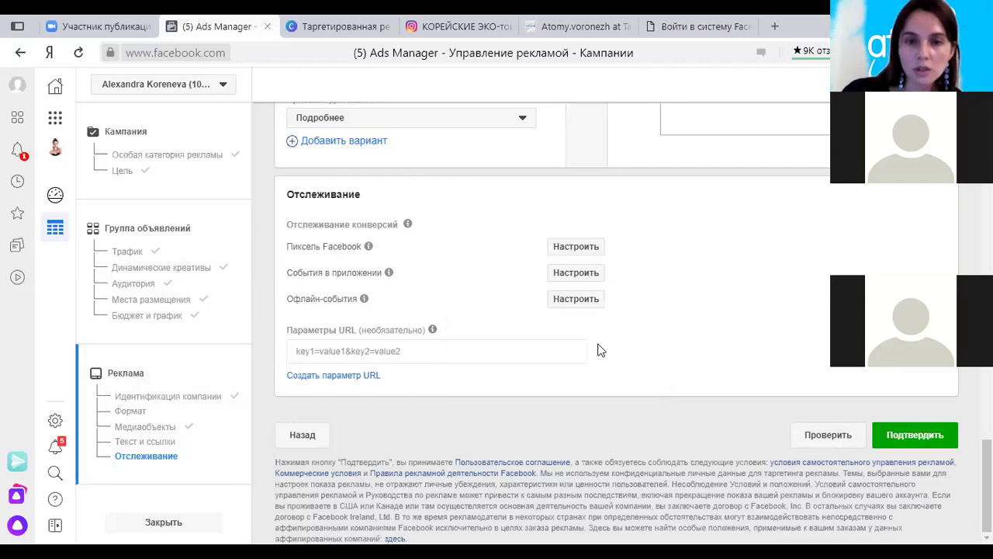
Open the preview of the ad's variants and check the available Призыв к действию and Заголовок options.
scroll(543, 304, up, 10)
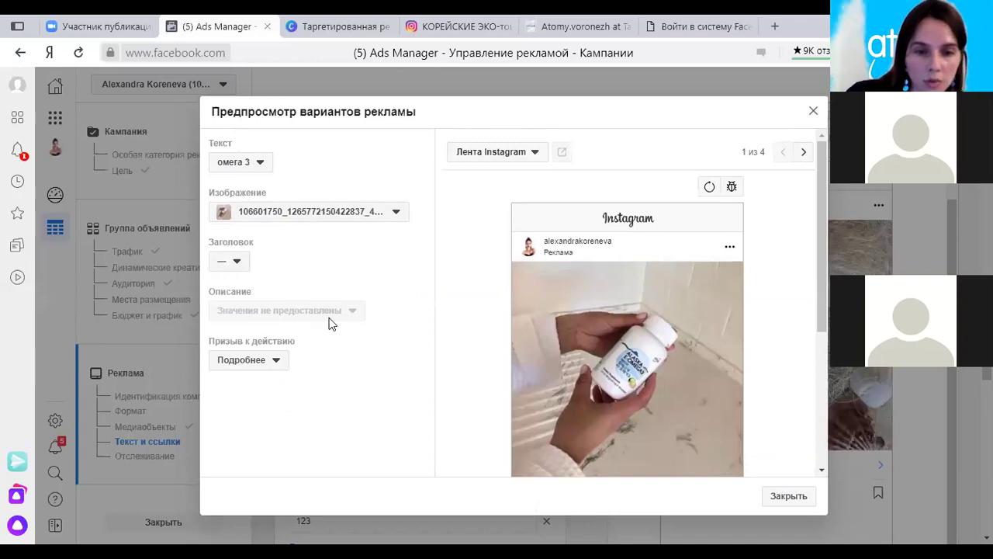
click(277, 363)
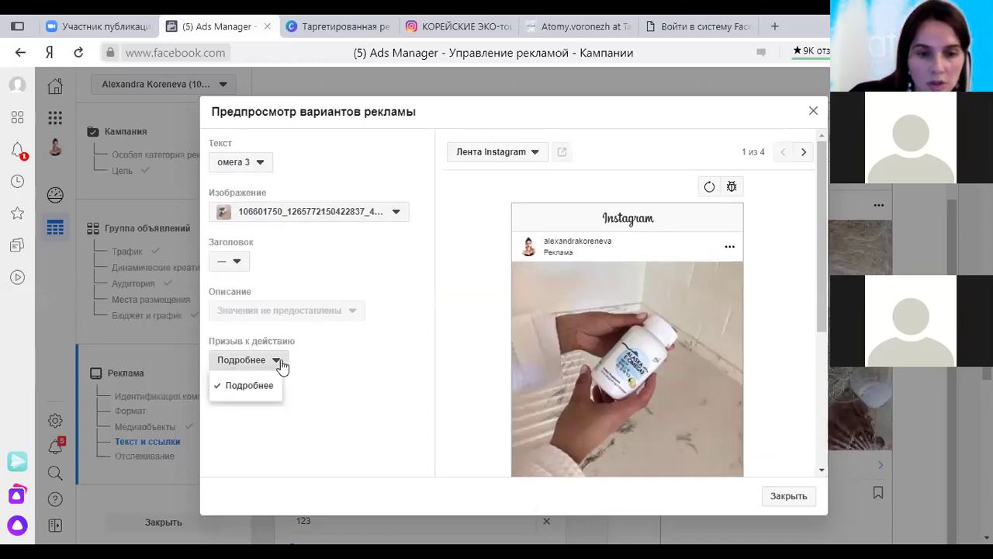
click(277, 364)
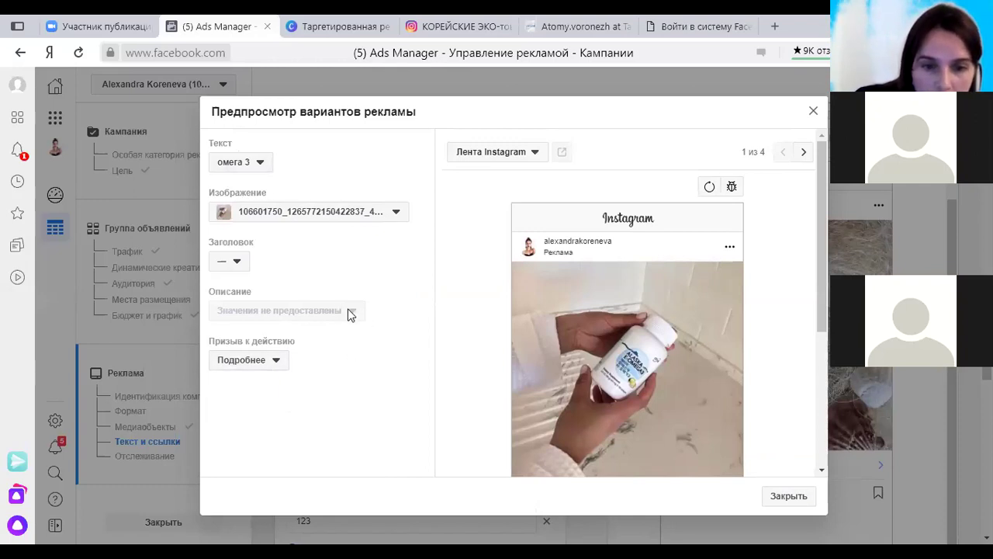
click(239, 263)
click(239, 263)
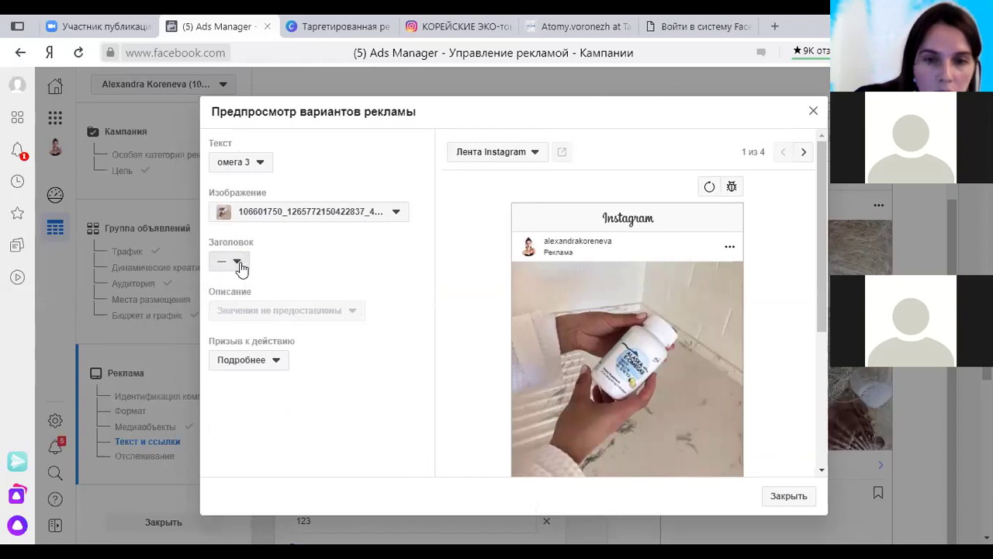
Switch the variant preview to the Истории в Instagram placement and view the available placements.
click(528, 156)
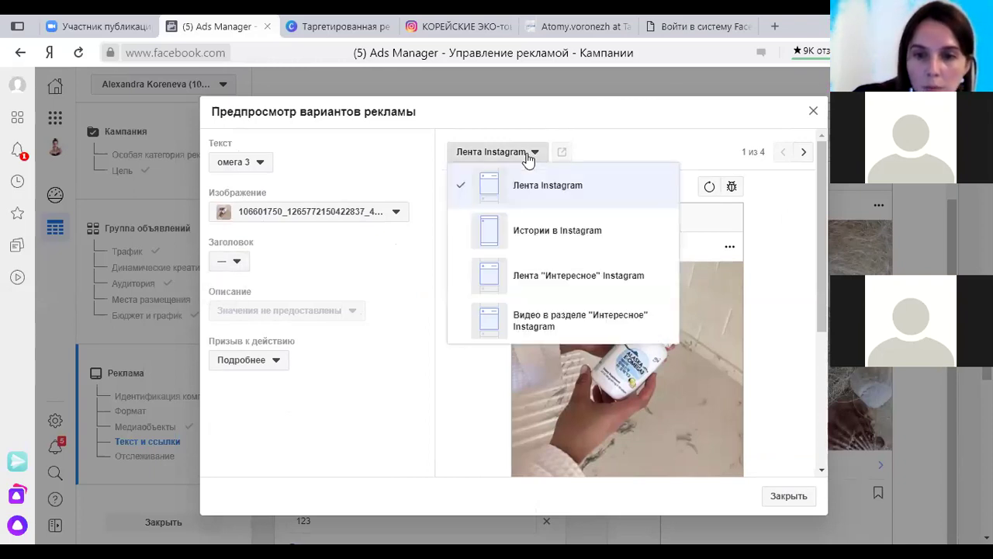
click(547, 230)
drag(662, 113, 659, 47)
click(541, 153)
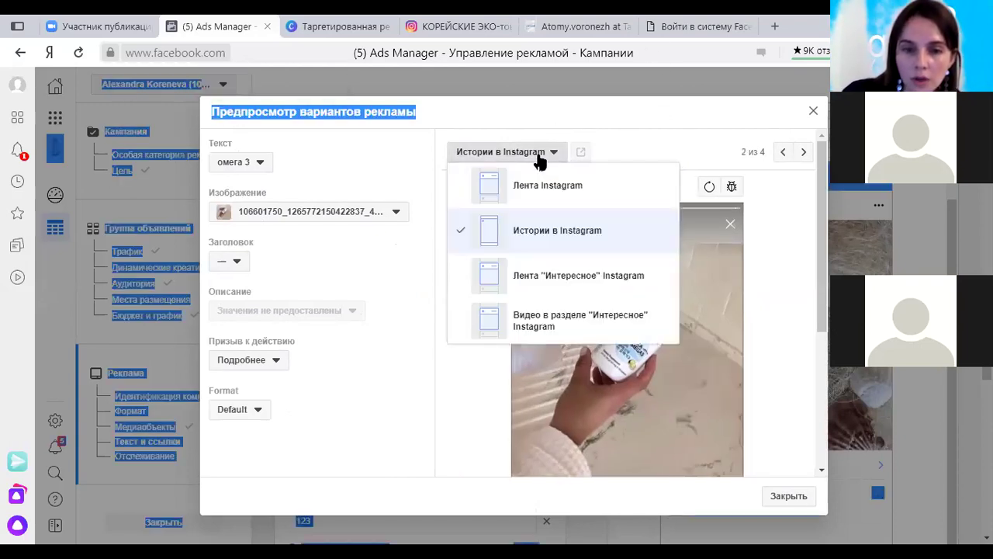
click(541, 155)
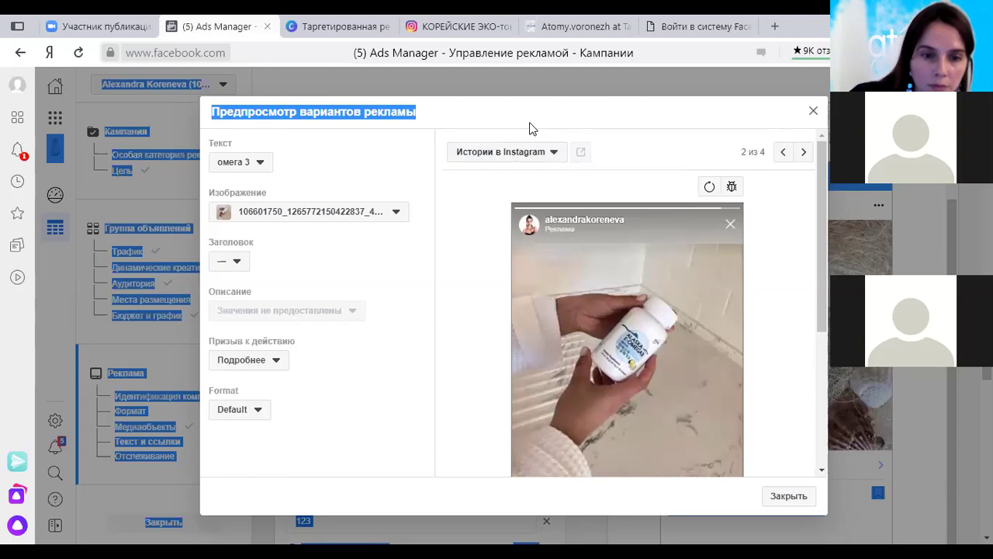
Preview the Stories ad with the text variant "полинесыщенные жк" and close the variants preview.
click(260, 162)
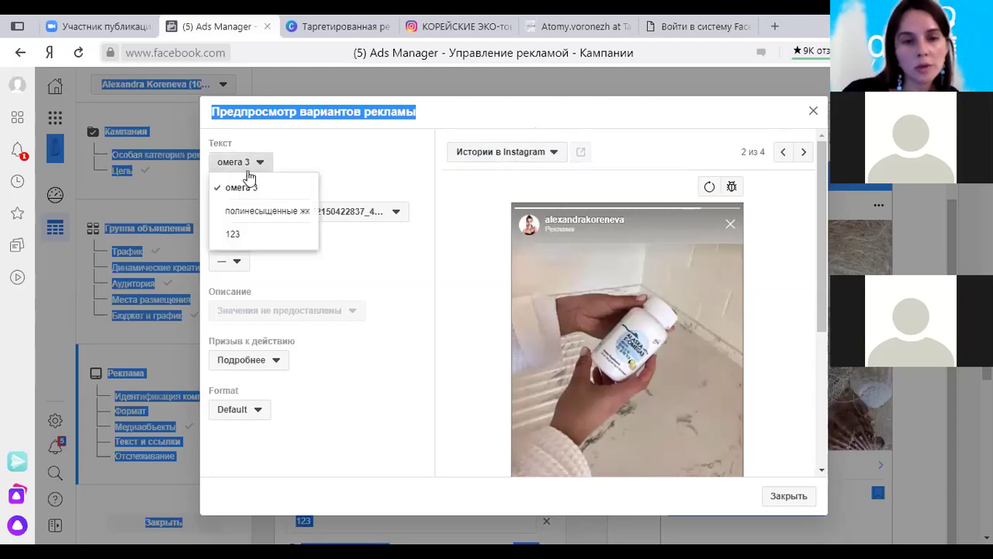
click(248, 214)
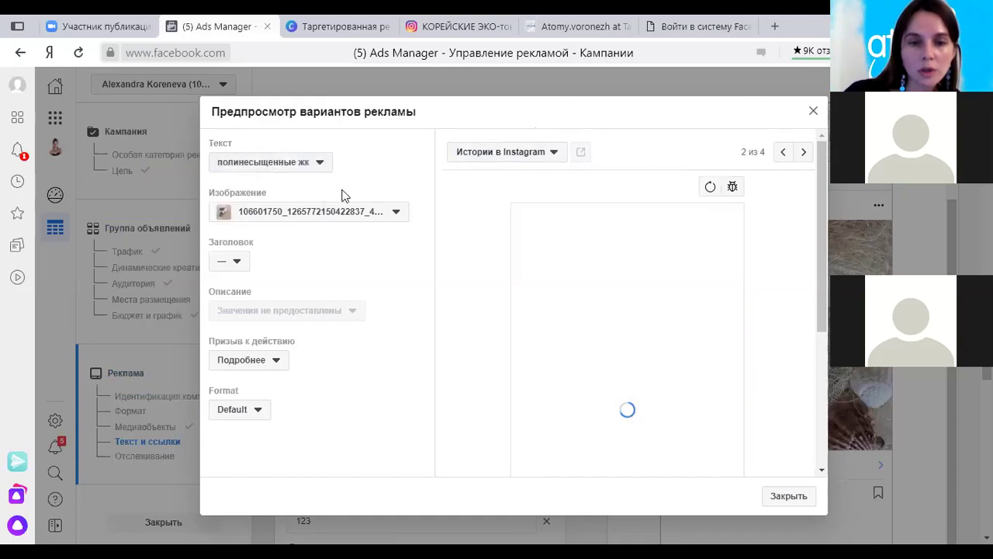
click(813, 112)
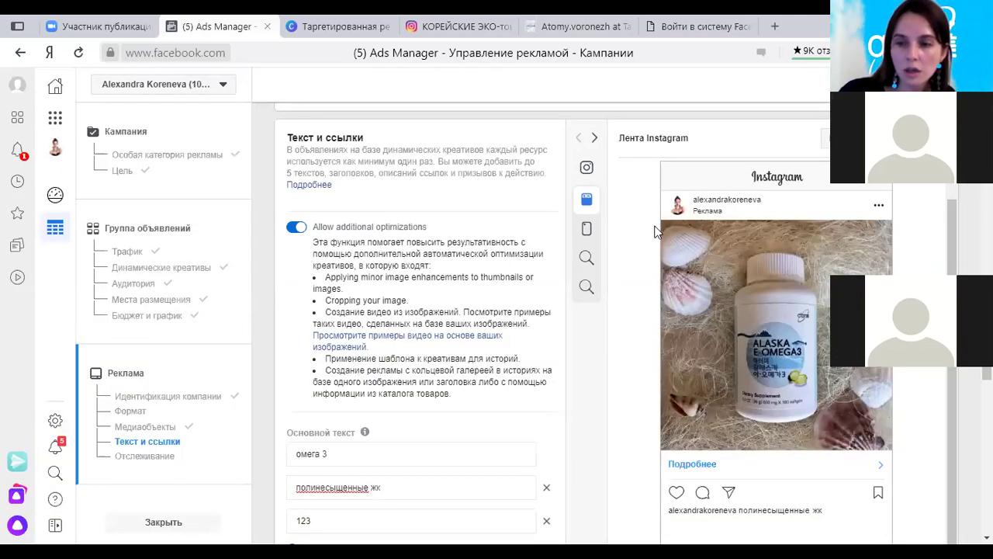
Confirm the finished ad to submit the campaign "омега 3" for publication.
scroll(654, 230, down, 5)
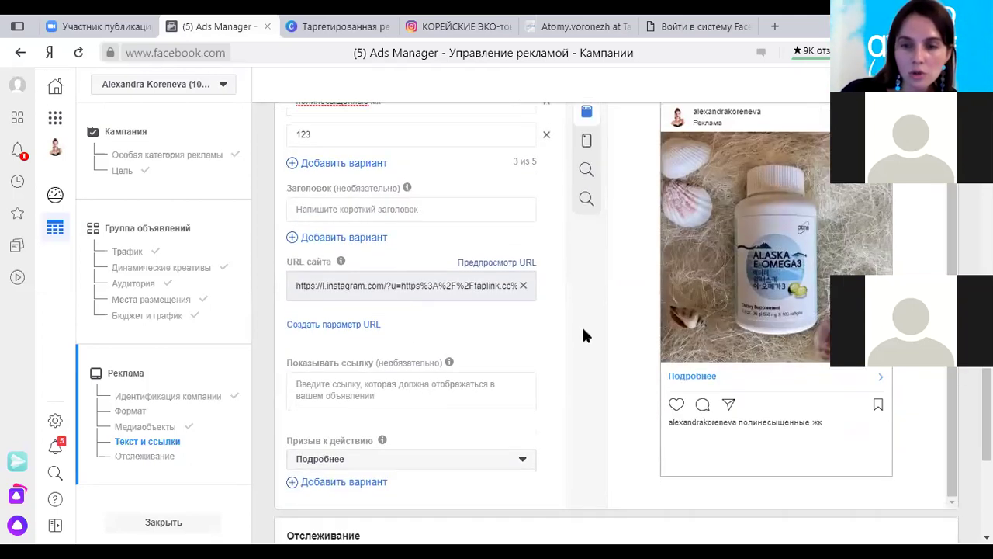
scroll(586, 335, down, 4)
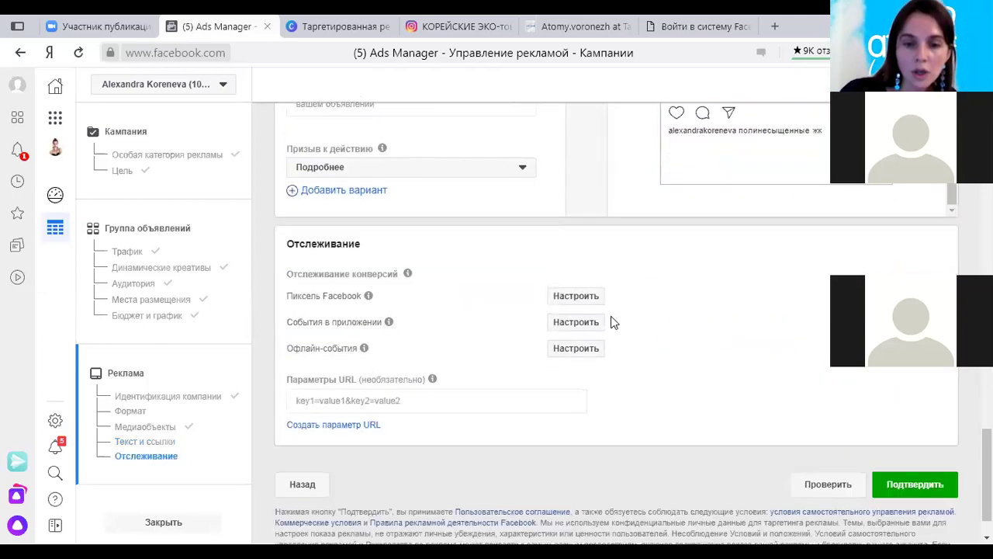
click(931, 438)
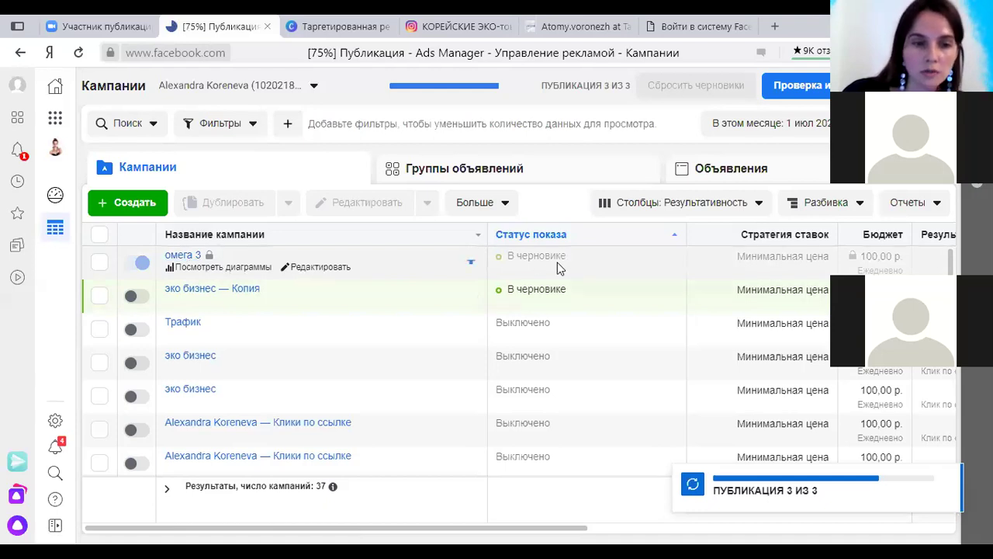
Turn off the published campaign "омега 3" in the campaign list and clear its selection.
click(132, 265)
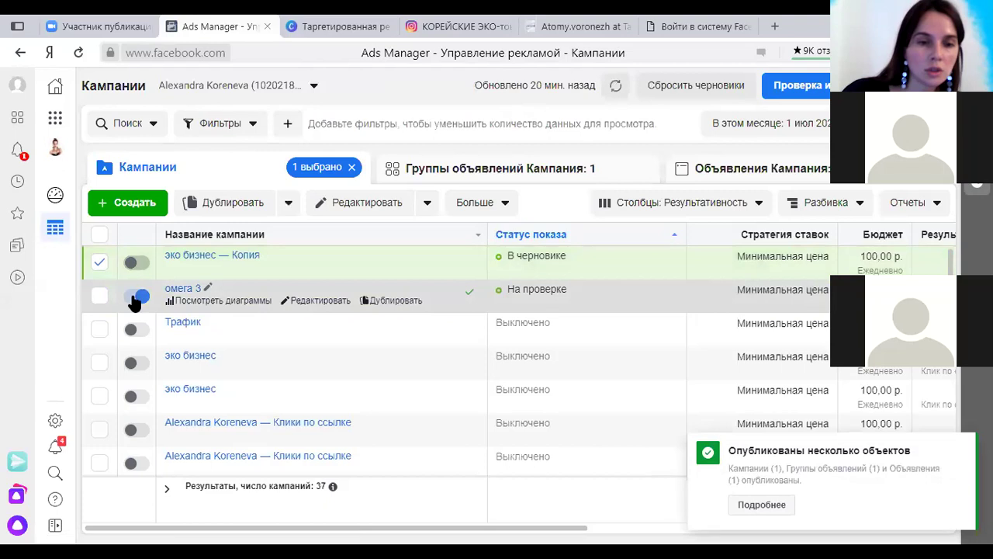
click(135, 297)
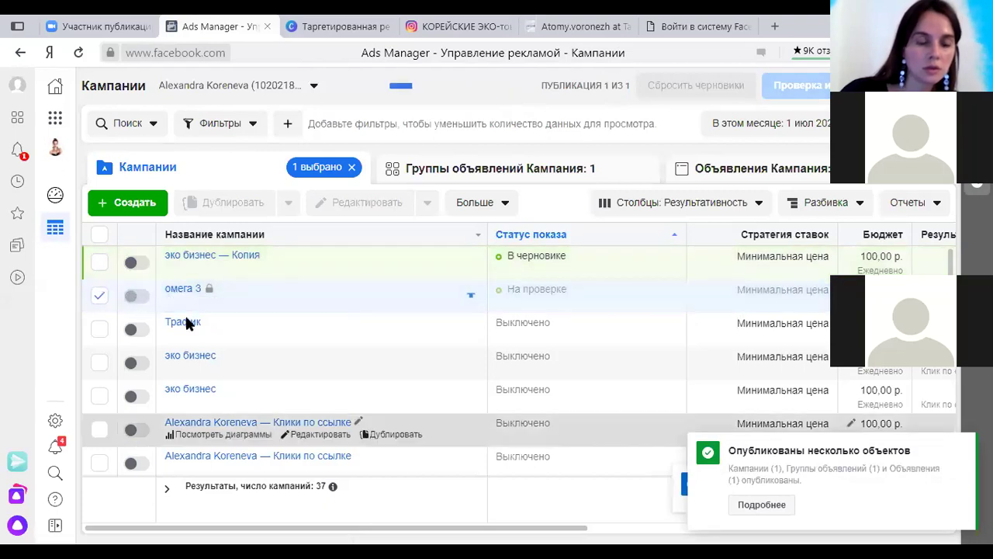
click(100, 296)
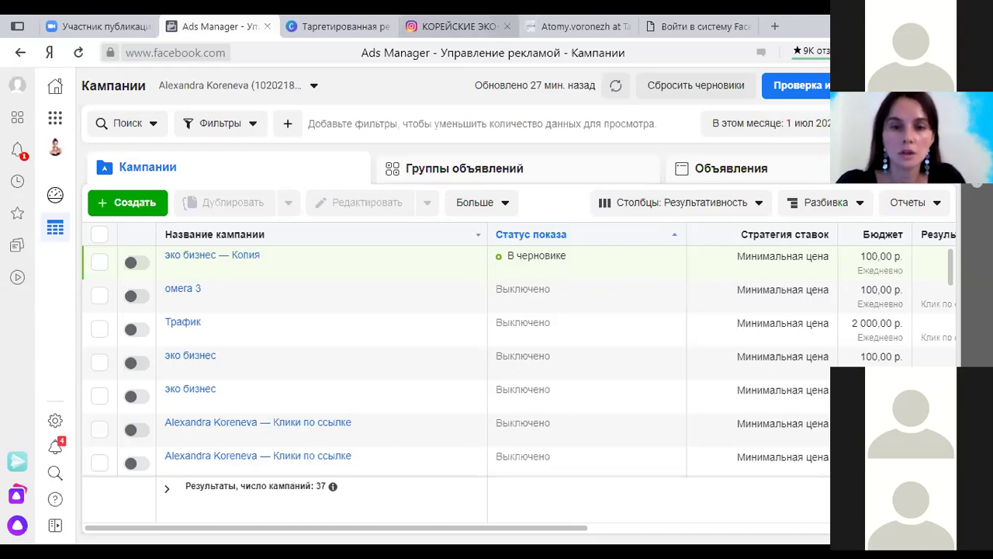
Switch to the already opened atomy.voronezh Instagram profile.
click(458, 27)
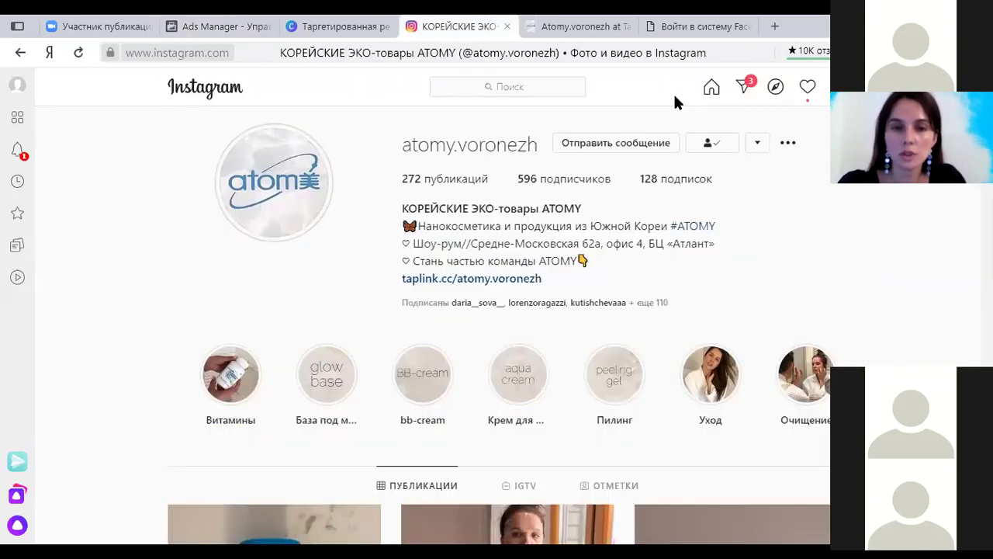